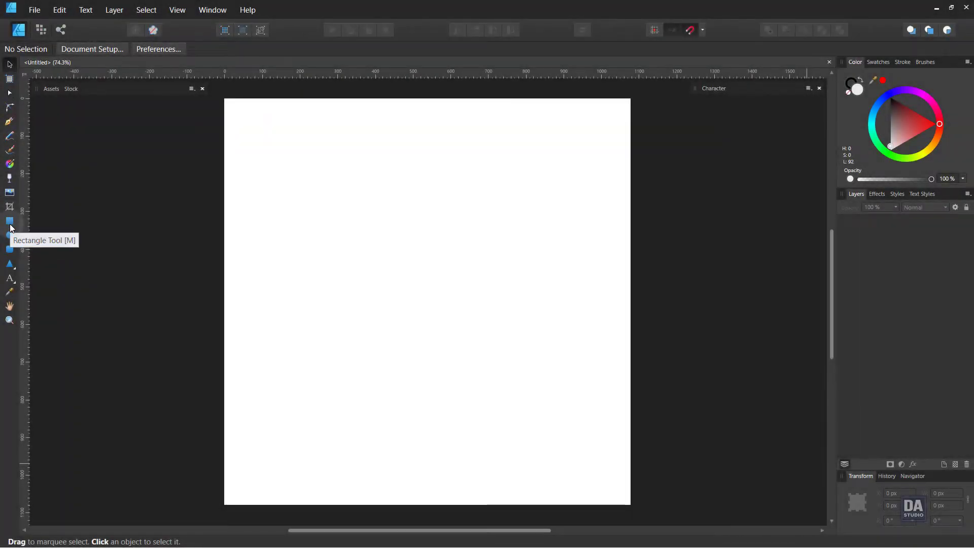
Step: Draw a 1080×1080 rectangle covering the whole page and lock it as the background
{"action": "left_click", "coordinate": [10, 225]}
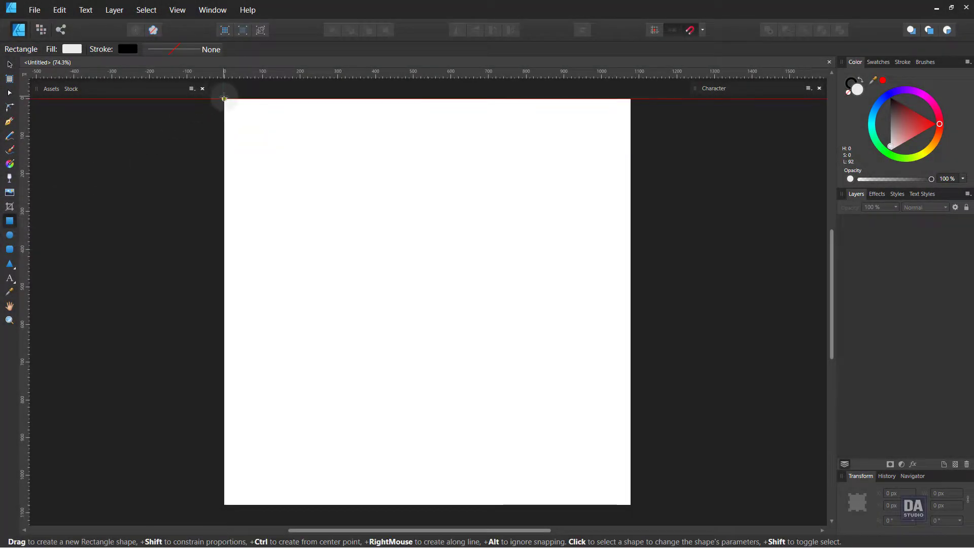
{"action": "left_click_drag", "start_coordinate": [232, 104], "coordinate": [632, 505]}
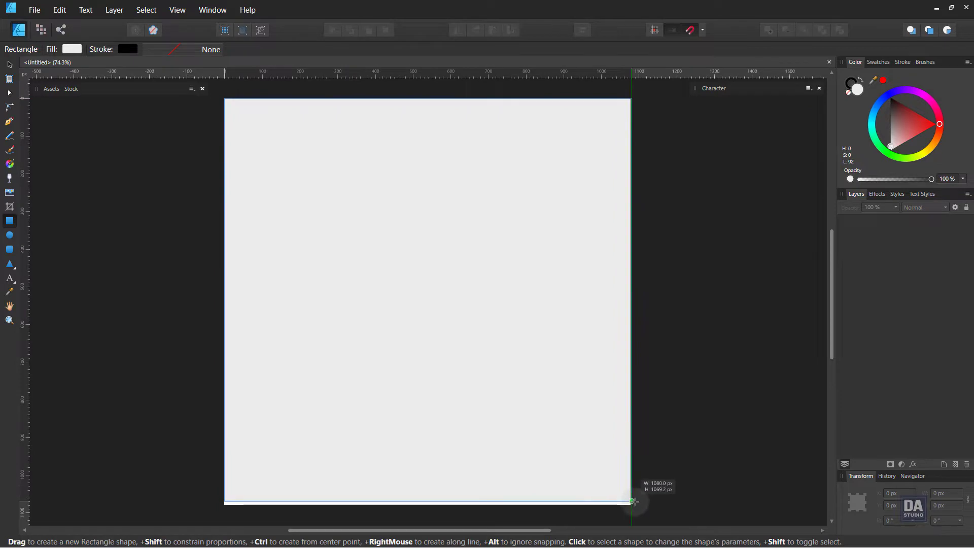
{"action": "left_click_drag", "start_coordinate": [632, 505], "coordinate": [632, 506]}
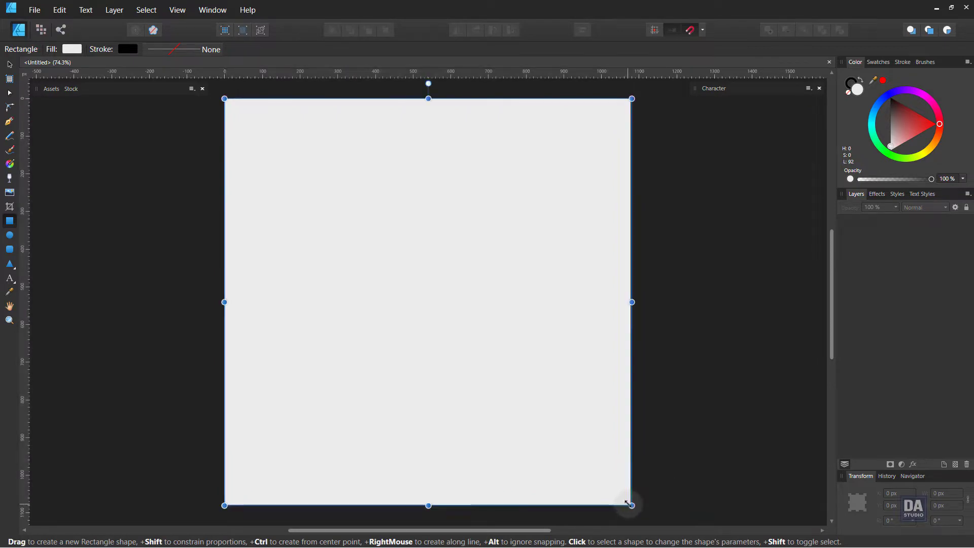
{"action": "left_click", "coordinate": [966, 208]}
{"action": "left_click", "coordinate": [426, 238]}
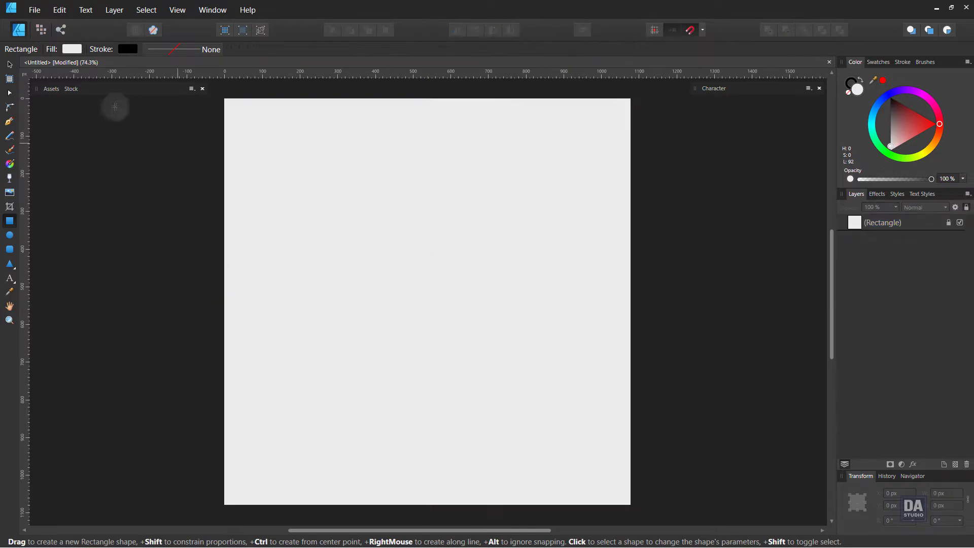
Step: Search the Stock panel for 'girl' and place the first photo on the page
{"action": "left_click", "coordinate": [76, 89]}
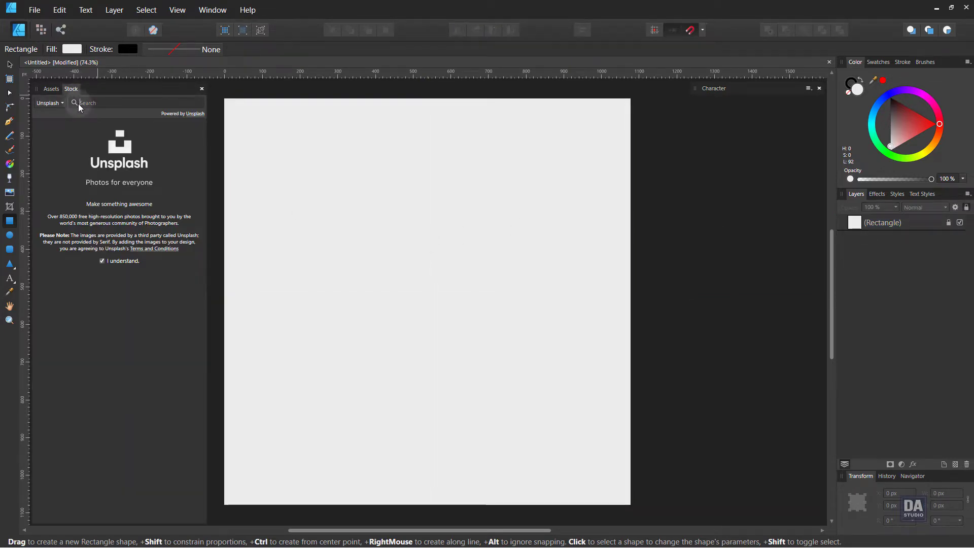
{"action": "type", "text": "girl"}
{"action": "key", "text": "Return"}
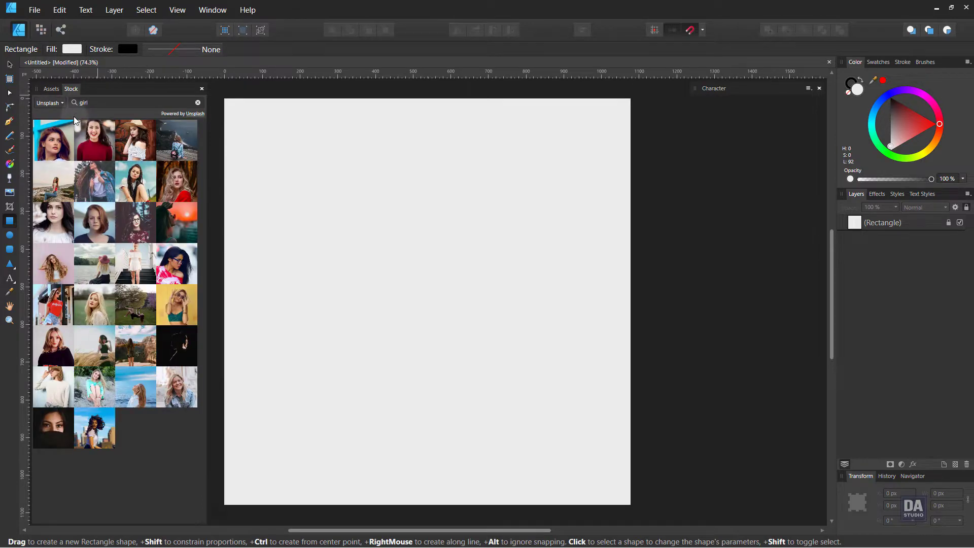
{"action": "left_click_drag", "start_coordinate": [53, 135], "coordinate": [347, 179]}
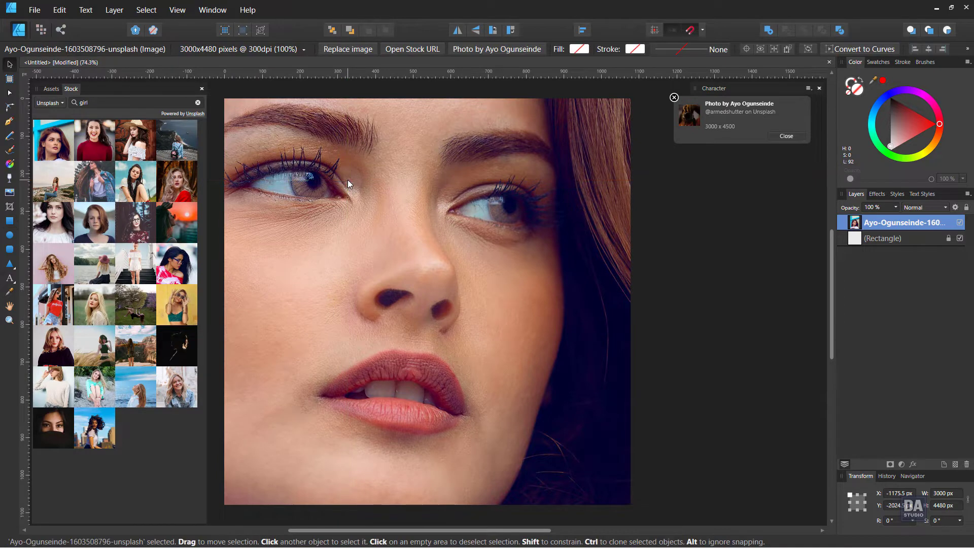
Step: Resize the photo to fill the page's left side from top to bottom edge
{"action": "key", "text": "ctrl+alt+0"}
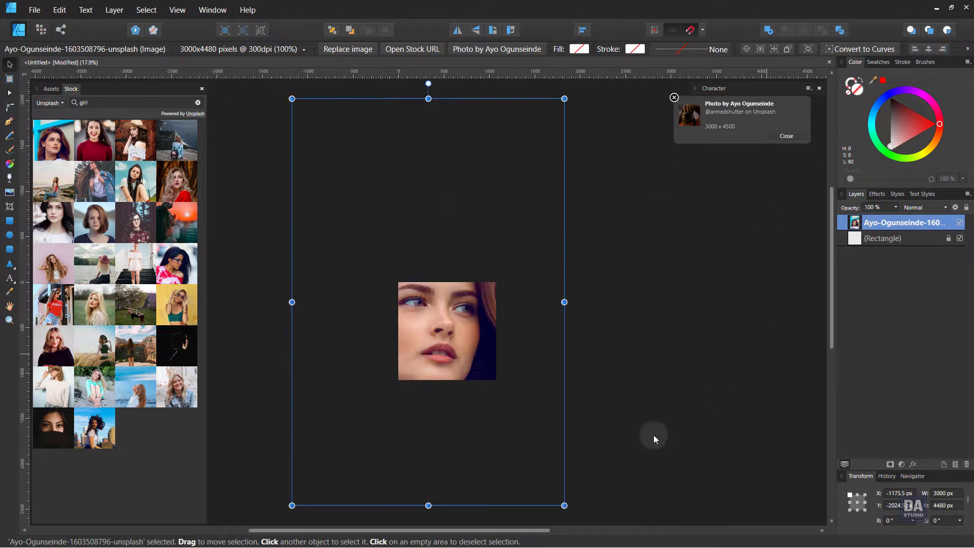
{"action": "left_click_drag", "start_coordinate": [564, 505], "coordinate": [436, 329]}
{"action": "scroll", "coordinate": [482, 382], "scroll_direction": "up", "scroll_amount": 1}
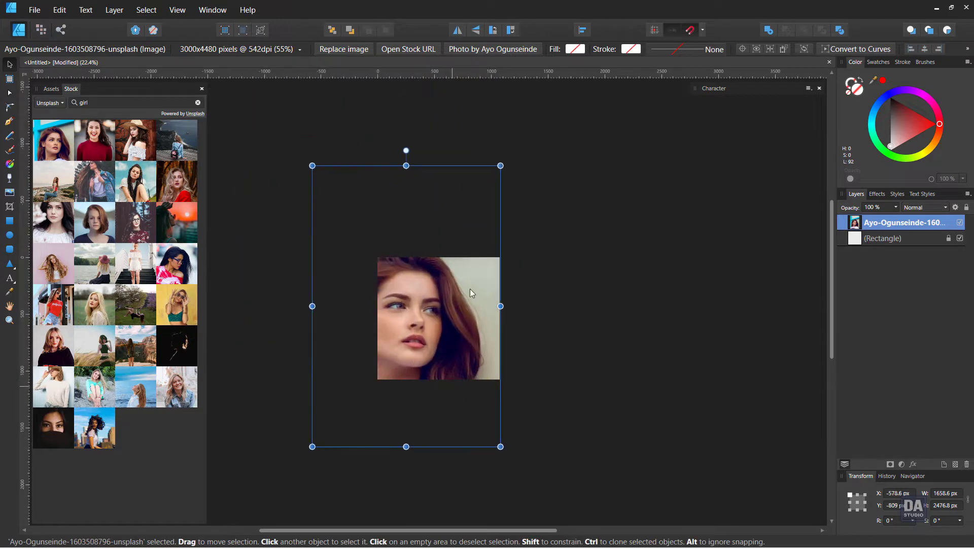
{"action": "left_click_drag", "start_coordinate": [501, 165], "coordinate": [426, 276]}
{"action": "mouse_move", "coordinate": [399, 352]}
{"action": "left_mouse_down"}
{"action": "mouse_move", "coordinate": [425, 298]}
{"action": "mouse_move", "coordinate": [443, 288]}
{"action": "left_mouse_up"}
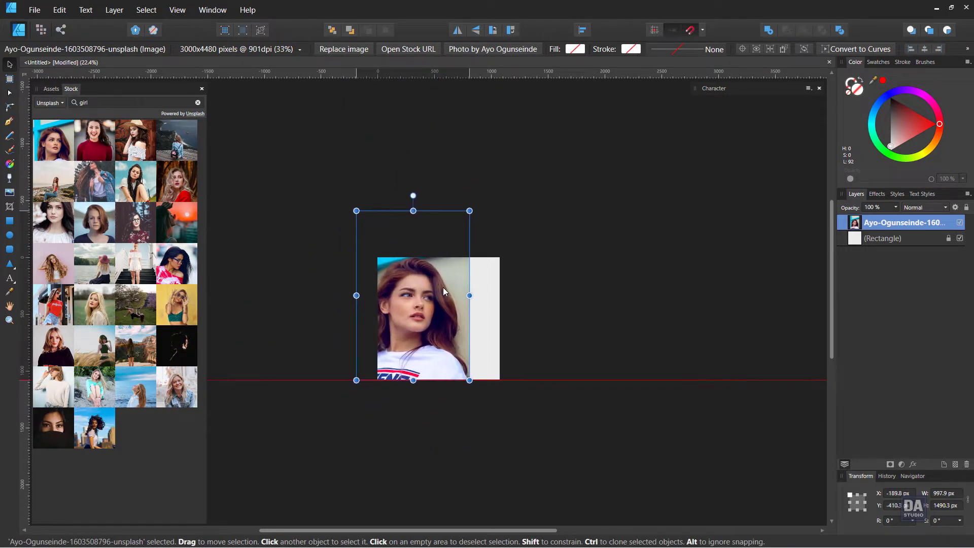
{"action": "scroll", "coordinate": [458, 303], "scroll_direction": "up", "scroll_amount": 3}
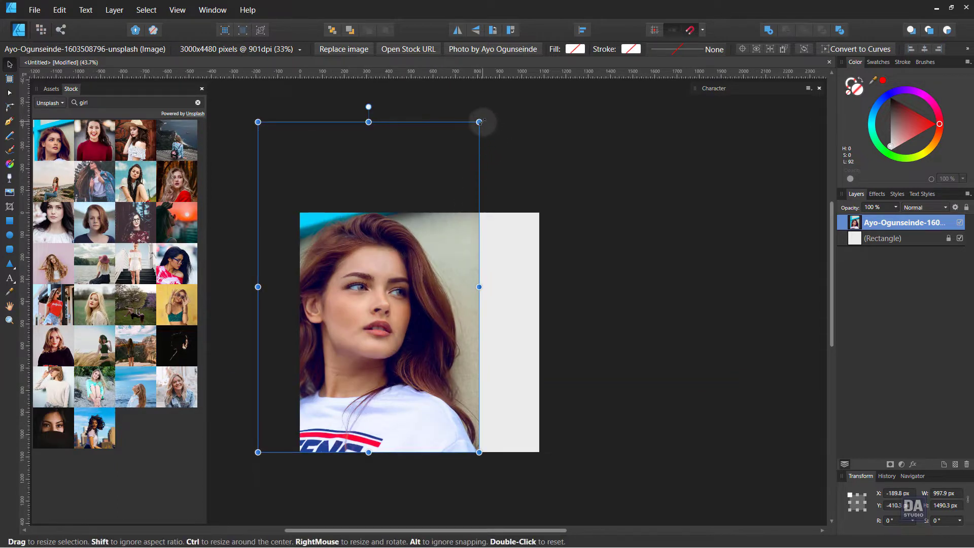
{"action": "left_click_drag", "start_coordinate": [479, 122], "coordinate": [476, 127]}
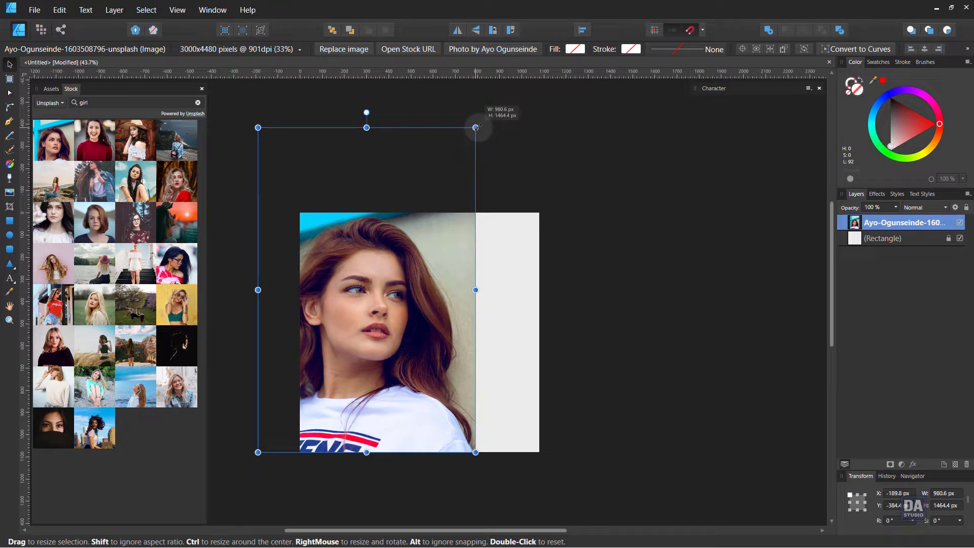
{"action": "left_click_drag", "start_coordinate": [380, 250], "coordinate": [379, 250]}
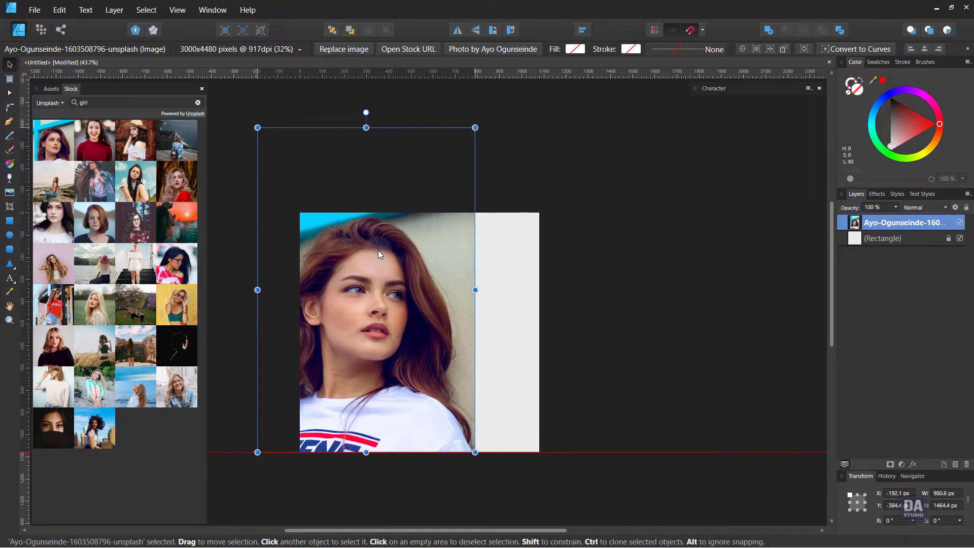
{"action": "scroll", "coordinate": [319, 362], "scroll_direction": "up", "scroll_amount": 2}
{"action": "left_click_drag", "start_coordinate": [421, 378], "coordinate": [419, 362]}
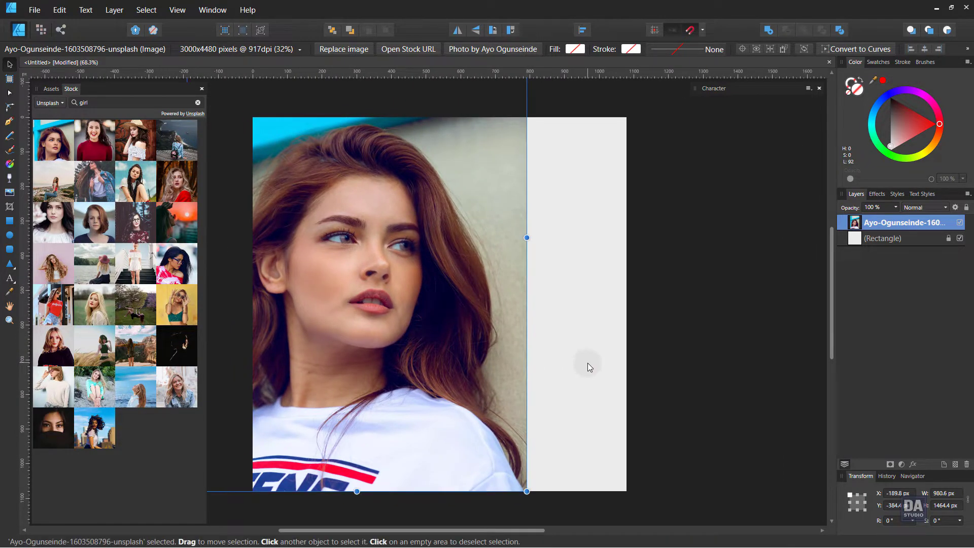
{"action": "left_click", "coordinate": [587, 363]}
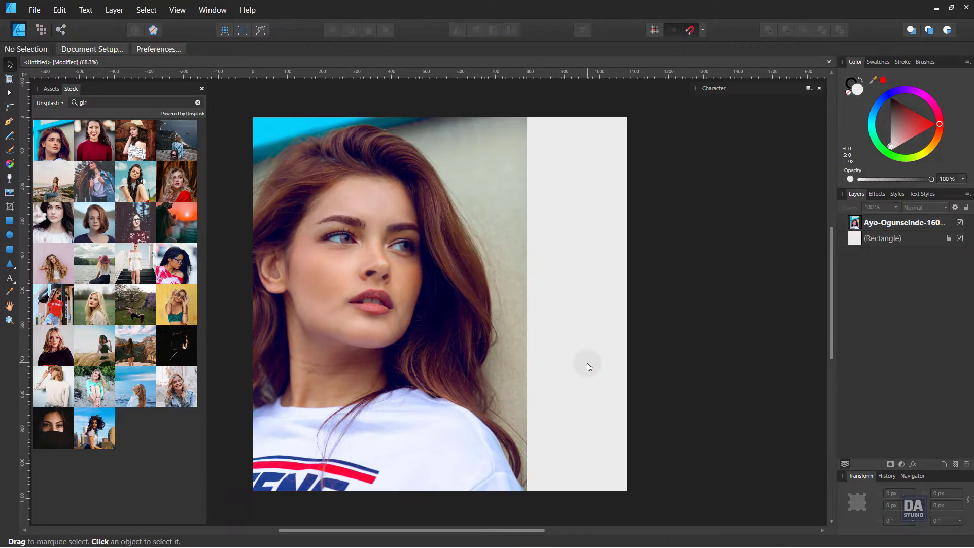
Step: Draw a navy-filled rectangle over the right side of the page
{"action": "left_click", "coordinate": [9, 222]}
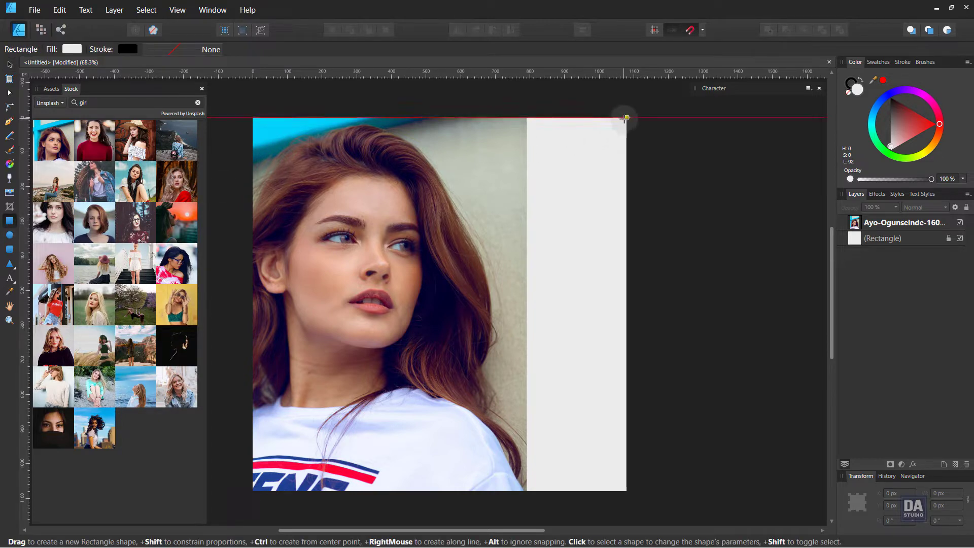
{"action": "mouse_move", "coordinate": [620, 121]}
{"action": "left_mouse_down"}
{"action": "mouse_move", "coordinate": [439, 450]}
{"action": "mouse_move", "coordinate": [409, 491]}
{"action": "mouse_move", "coordinate": [384, 491]}
{"action": "left_mouse_up"}
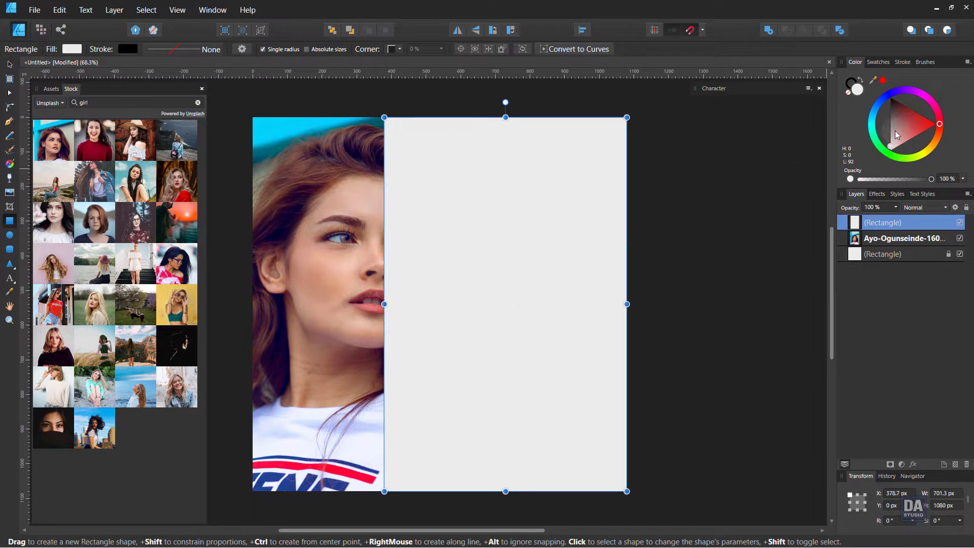
{"action": "mouse_move", "coordinate": [895, 130]}
{"action": "left_mouse_down"}
{"action": "mouse_move", "coordinate": [891, 114]}
{"action": "mouse_move", "coordinate": [906, 146]}
{"action": "mouse_move", "coordinate": [899, 136]}
{"action": "left_mouse_up"}
{"action": "left_click", "coordinate": [888, 96]}
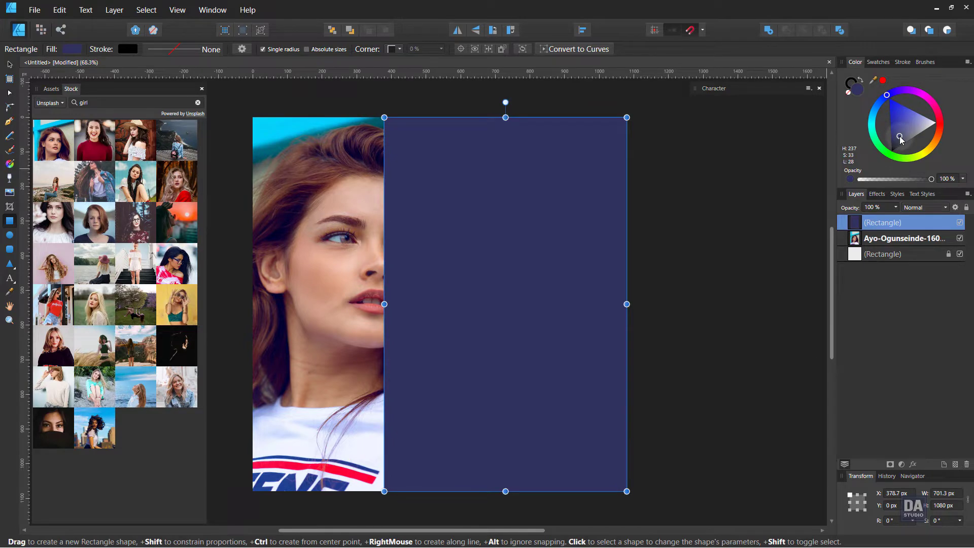
Step: Convert the rectangle to curves and move its top-left node right to slant the edge
{"action": "left_click", "coordinate": [593, 49]}
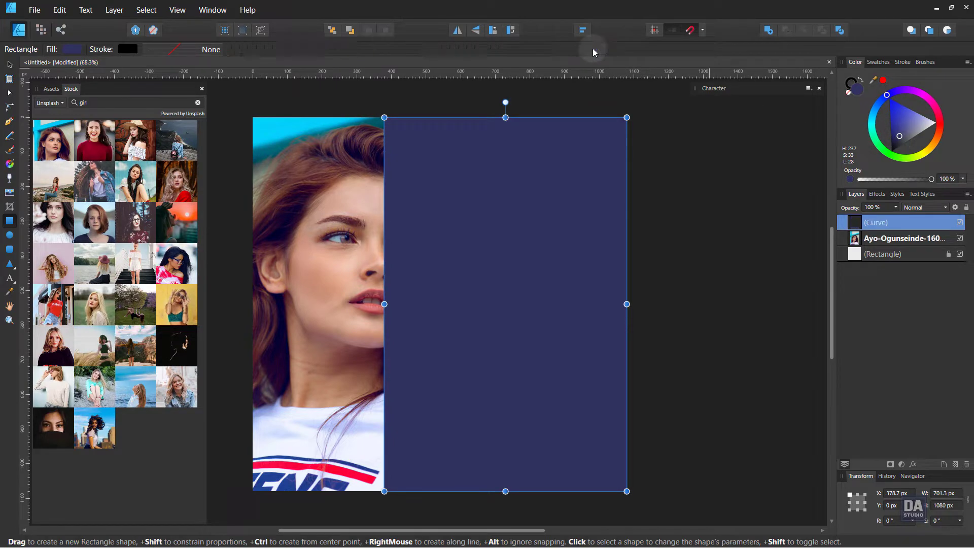
{"action": "key", "text": "a"}
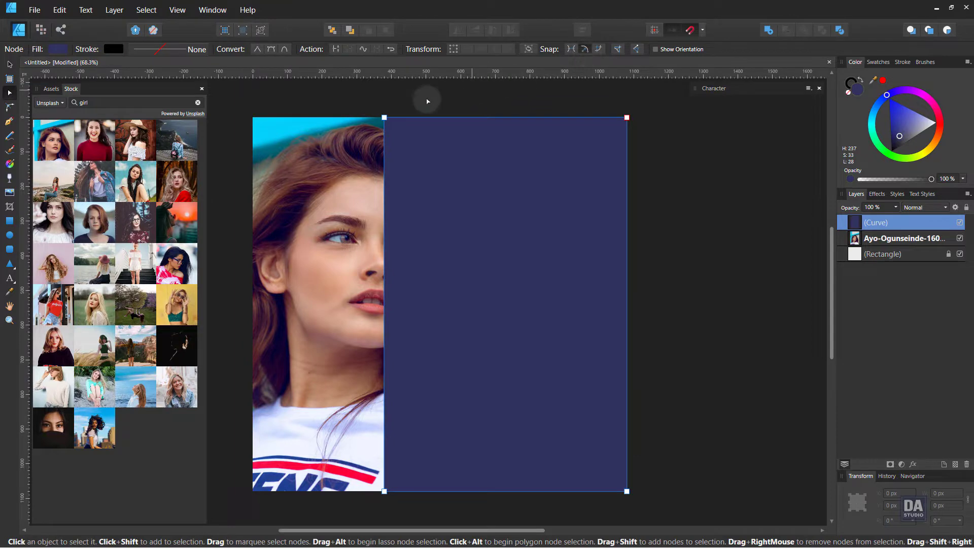
{"action": "left_click", "coordinate": [384, 117]}
{"action": "left_click_drag", "start_coordinate": [385, 118], "coordinate": [470, 134]}
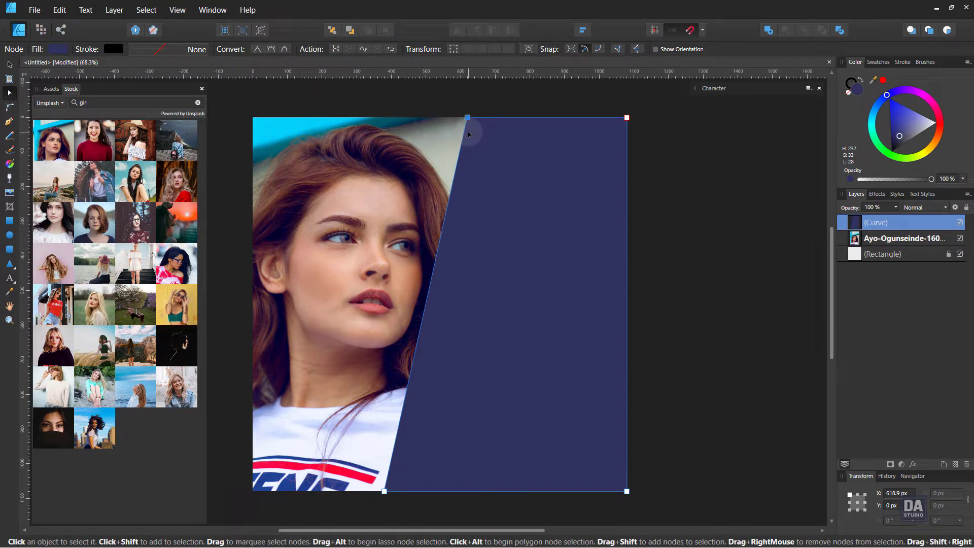
Step: Duplicate the navy panel and recolour the lower copy bright blue
{"action": "key", "text": "v"}
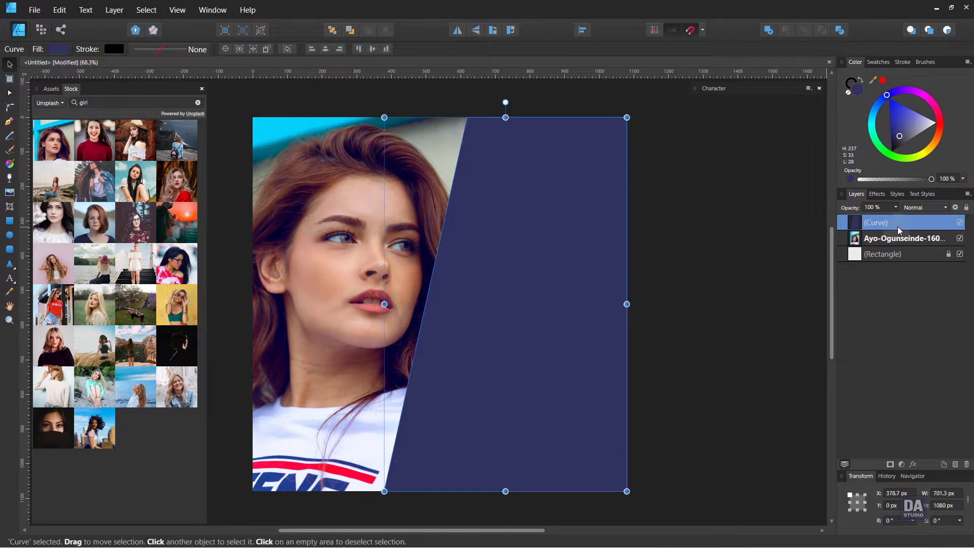
{"action": "right_click", "coordinate": [897, 226]}
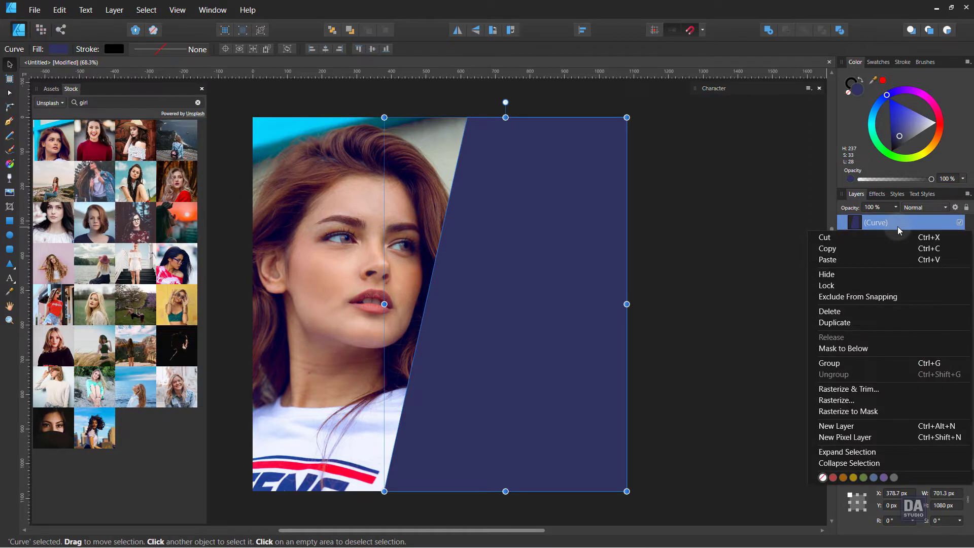
{"action": "left_click", "coordinate": [891, 323]}
{"action": "left_click", "coordinate": [873, 239]}
{"action": "left_click_drag", "start_coordinate": [900, 136], "coordinate": [895, 108]}
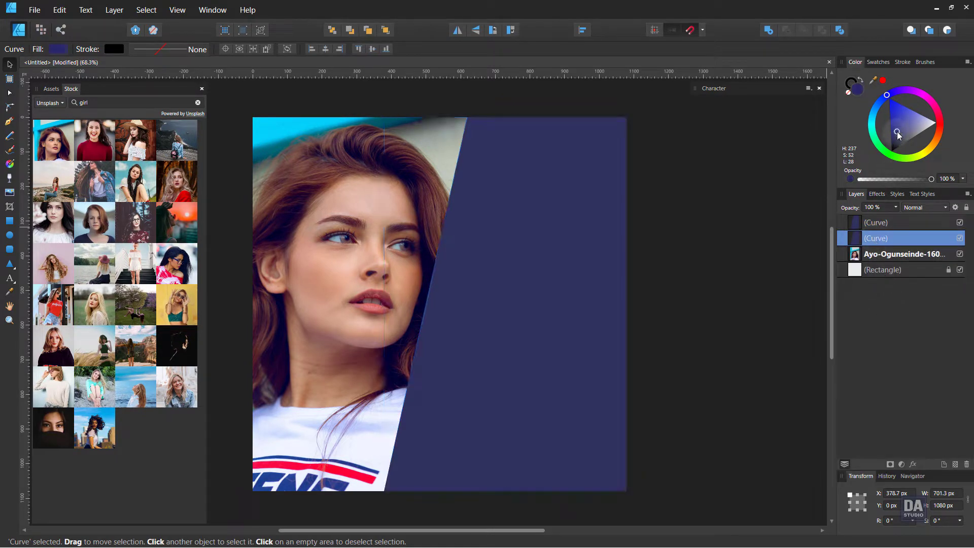
Step: Offset the blue copy left so a thin diagonal strip shows beside the navy panel
{"action": "left_click_drag", "start_coordinate": [556, 316], "coordinate": [550, 315]}
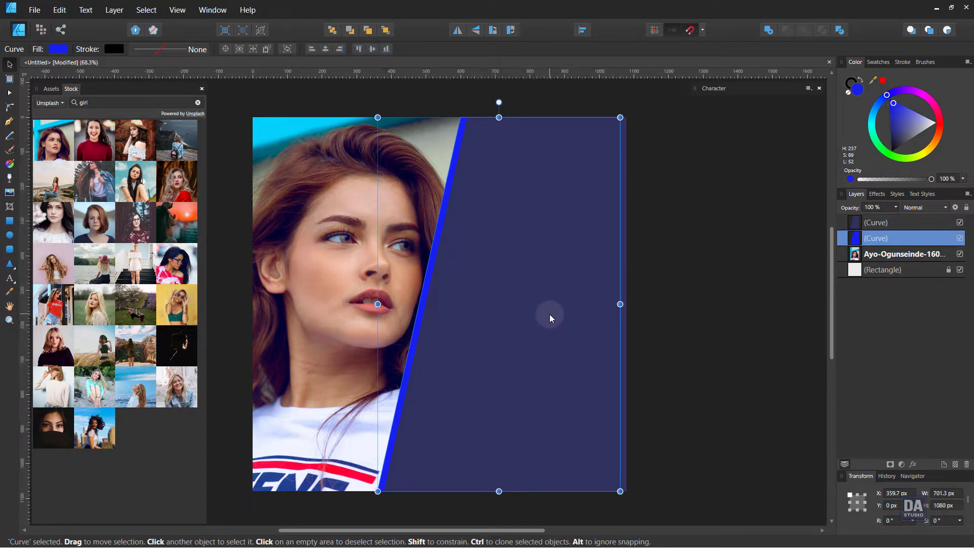
{"action": "left_click", "coordinate": [559, 315], "text": "shift"}
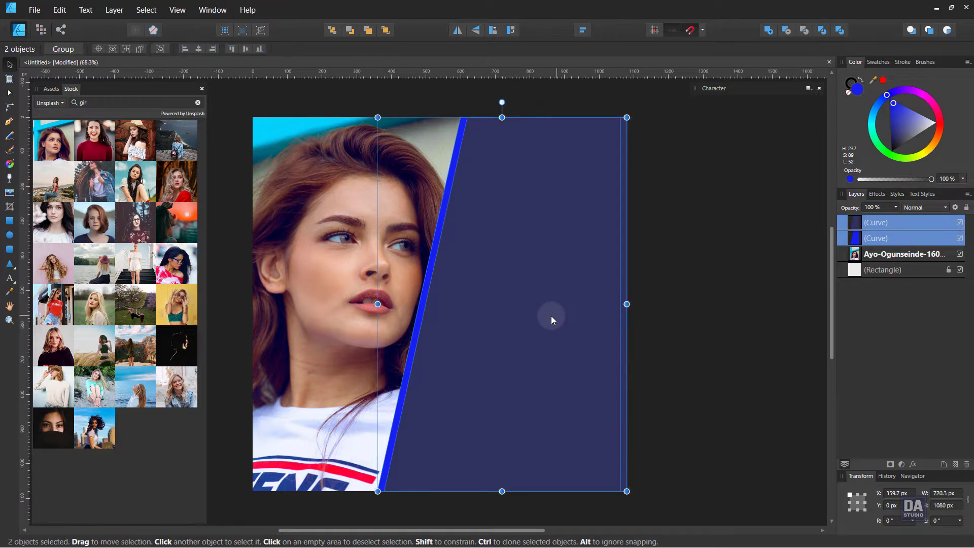
{"action": "left_click_drag", "start_coordinate": [551, 316], "coordinate": [553, 315]}
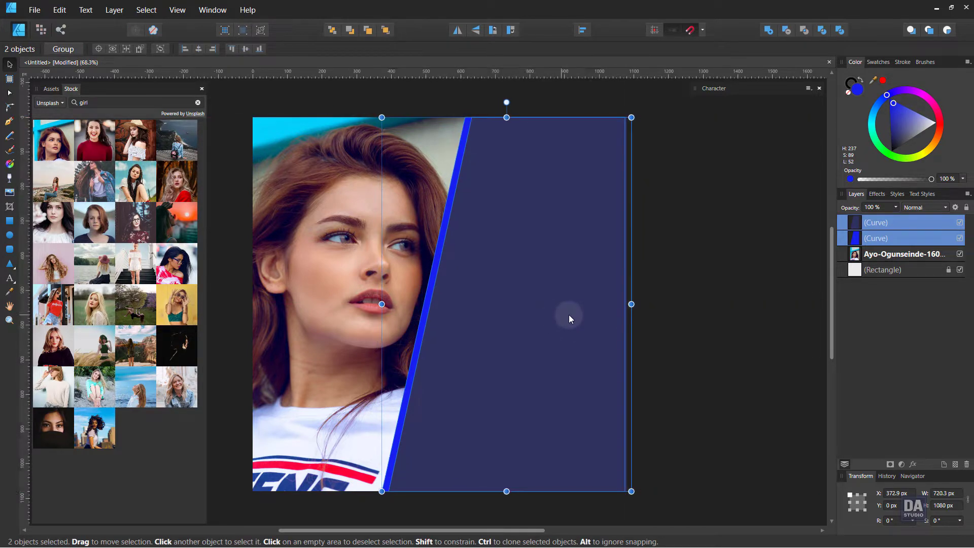
{"action": "left_click", "coordinate": [878, 238]}
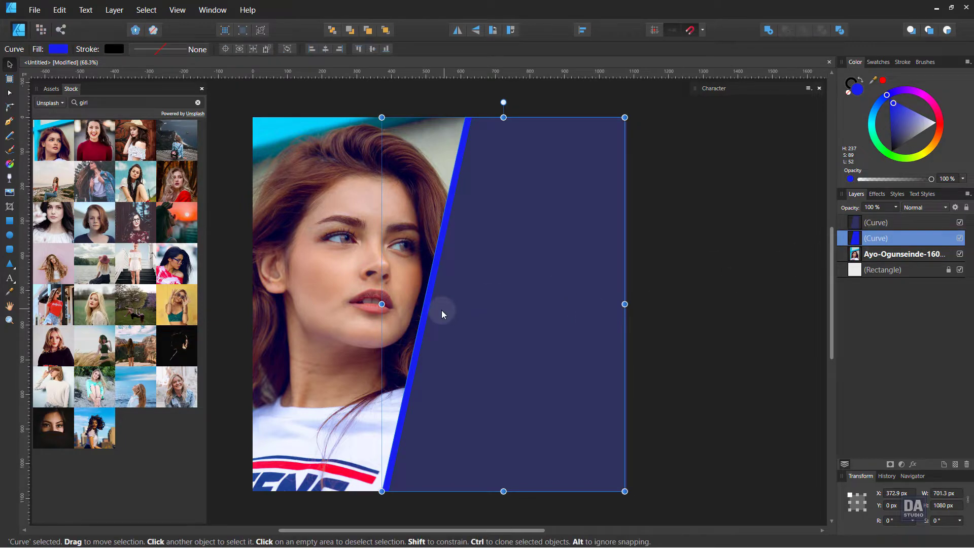
{"action": "left_click_drag", "start_coordinate": [441, 309], "coordinate": [440, 311]}
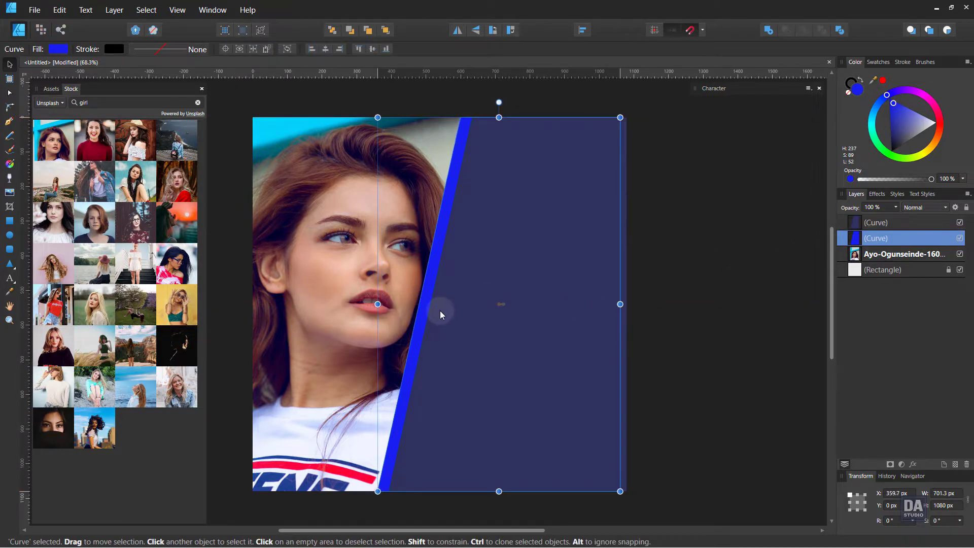
{"action": "scroll", "coordinate": [421, 332], "scroll_direction": "up", "scroll_amount": 5}
{"action": "left_click_drag", "start_coordinate": [440, 311], "coordinate": [419, 327]}
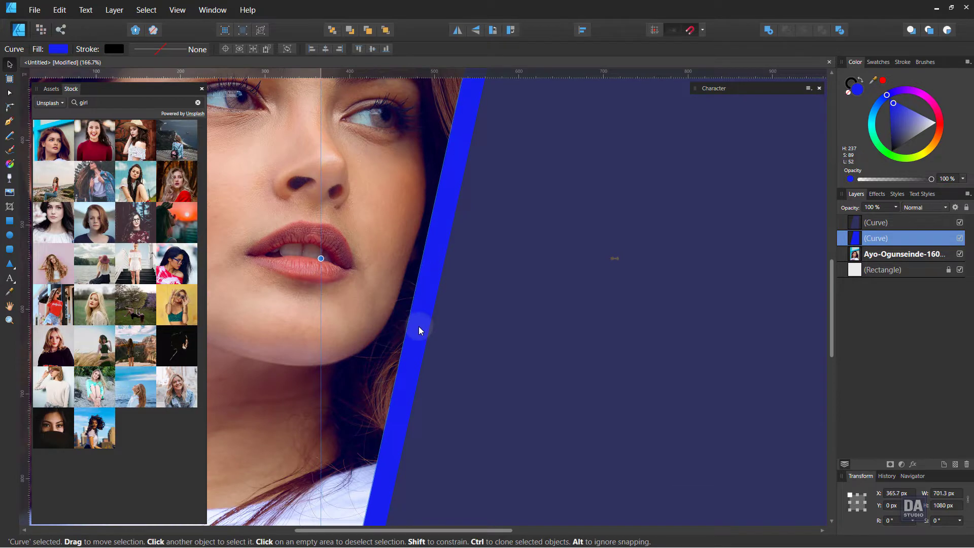
{"action": "scroll", "coordinate": [421, 330], "scroll_direction": "down", "scroll_amount": 3}
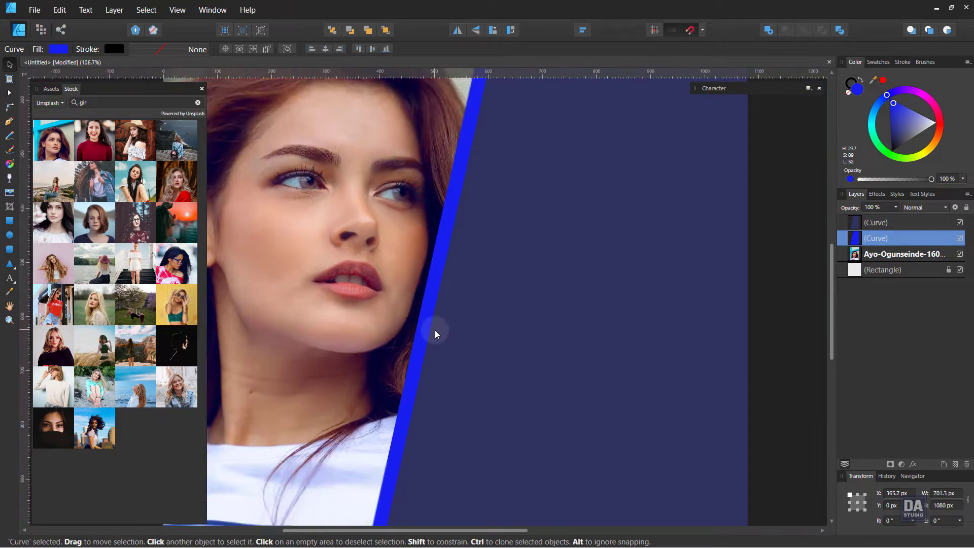
{"action": "scroll", "coordinate": [435, 333], "scroll_direction": "down", "scroll_amount": 2}
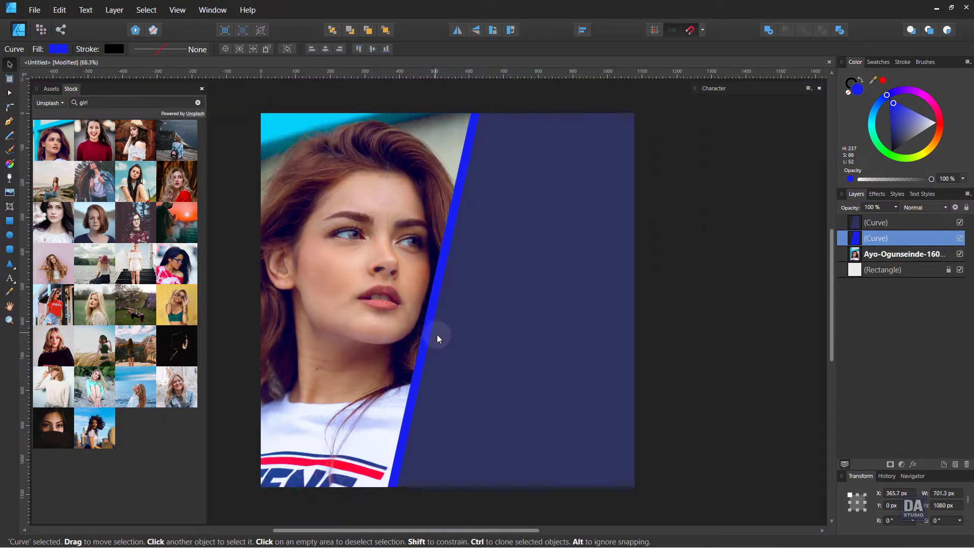
Step: Make the blue stripe a darker, more saturated blue
{"action": "left_click", "coordinate": [895, 111]}
{"action": "left_click_drag", "start_coordinate": [897, 118], "coordinate": [882, 125]}
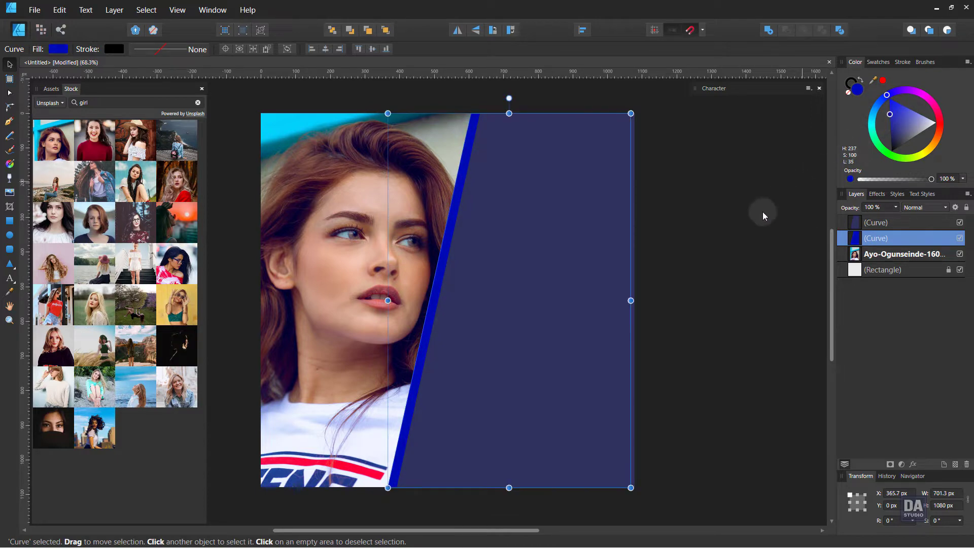
{"action": "left_click", "coordinate": [656, 274]}
{"action": "mouse_move", "coordinate": [565, 294]}
{"action": "left_mouse_down"}
{"action": "mouse_move", "coordinate": [579, 293]}
{"action": "mouse_move", "coordinate": [566, 290]}
{"action": "left_mouse_up"}
Step: Shift the woman's photo slightly left behind the slanted navy panel
{"action": "left_click", "coordinate": [384, 303]}
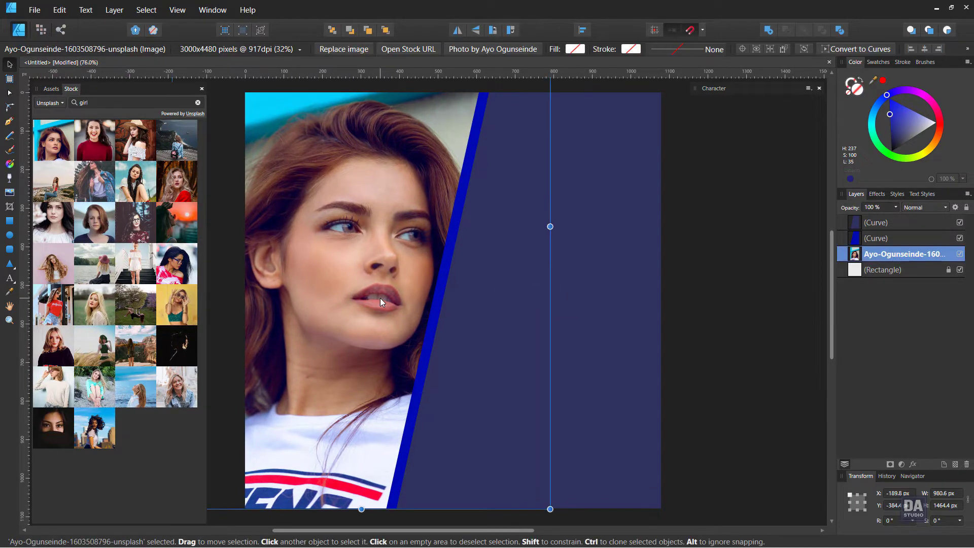
{"action": "left_click_drag", "start_coordinate": [391, 302], "coordinate": [428, 306]}
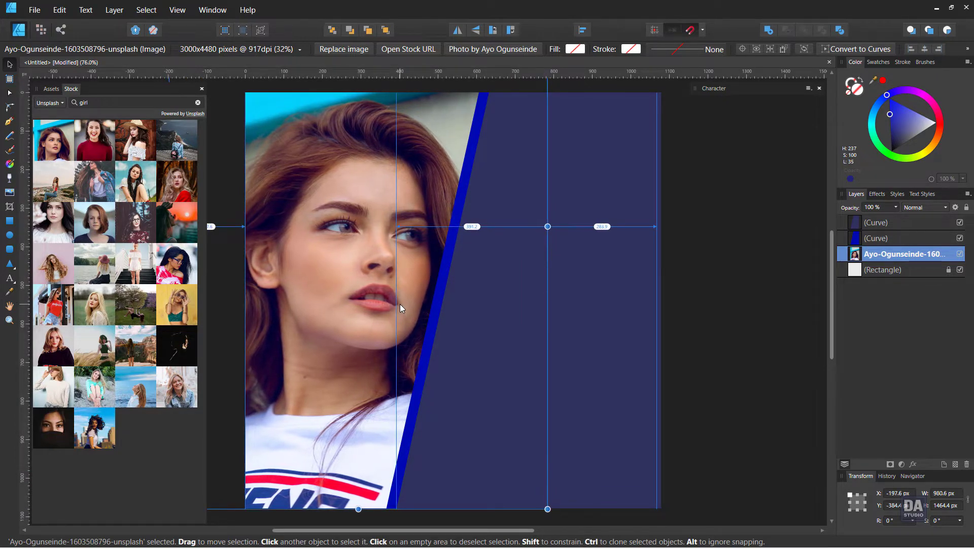
{"action": "left_click", "coordinate": [575, 318]}
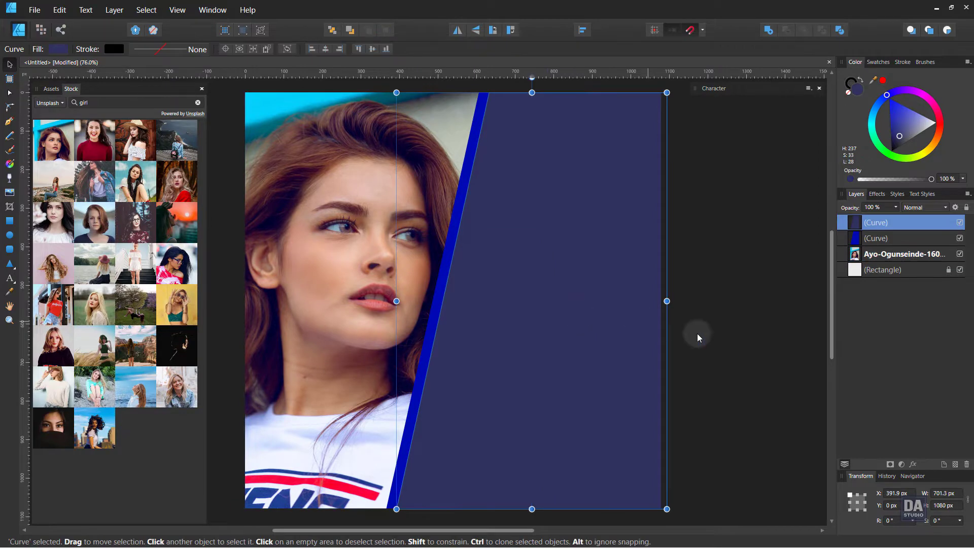
Step: Add an Inner Shadow to the navy panel: angle 0°, radius ~20 px, offset ~14 px, opacity ~41%
{"action": "left_click", "coordinate": [914, 465]}
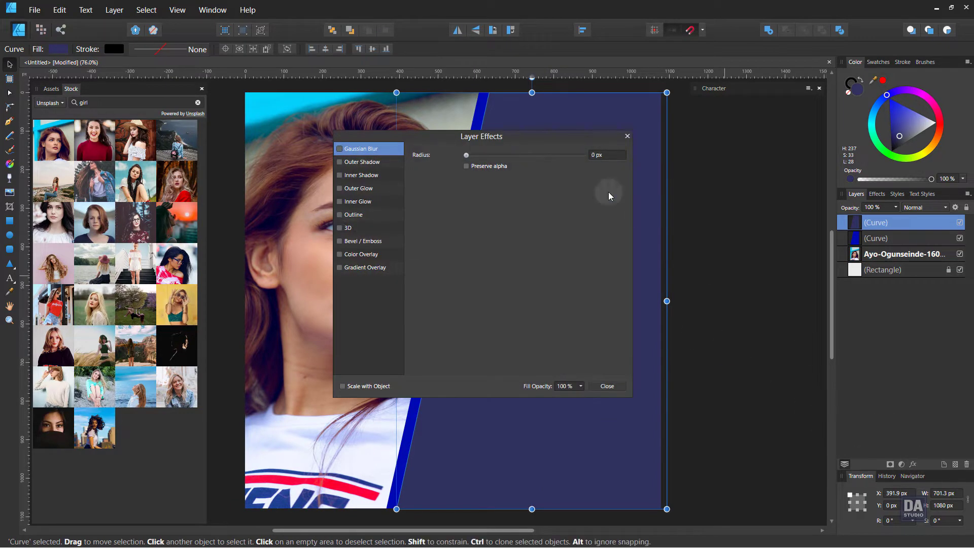
{"action": "left_click_drag", "start_coordinate": [496, 135], "coordinate": [773, 179]}
{"action": "scroll", "coordinate": [423, 242], "scroll_direction": "right", "scroll_amount": 3}
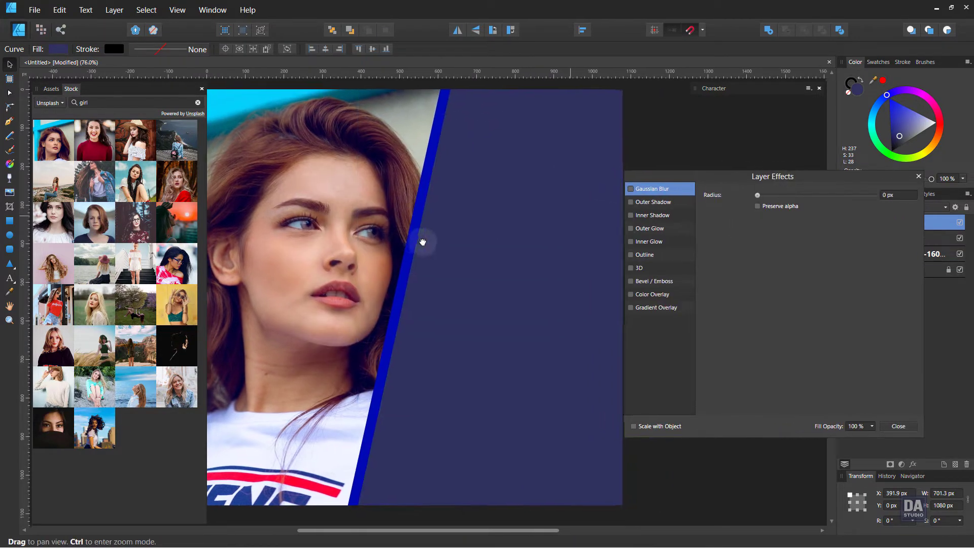
{"action": "left_click_drag", "start_coordinate": [407, 210], "coordinate": [396, 211]}
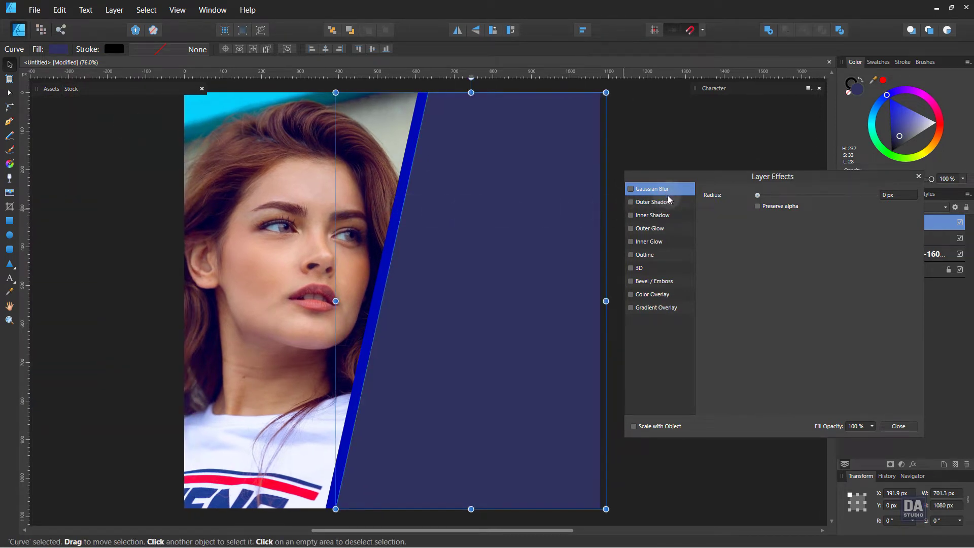
{"action": "left_click", "coordinate": [667, 216]}
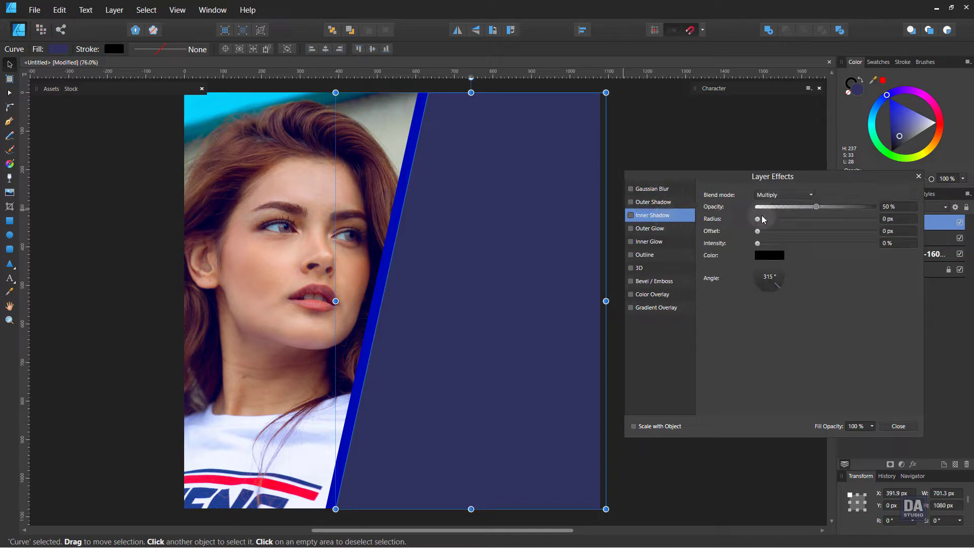
{"action": "left_click_drag", "start_coordinate": [757, 218], "coordinate": [821, 224]}
{"action": "left_click_drag", "start_coordinate": [780, 285], "coordinate": [785, 280]}
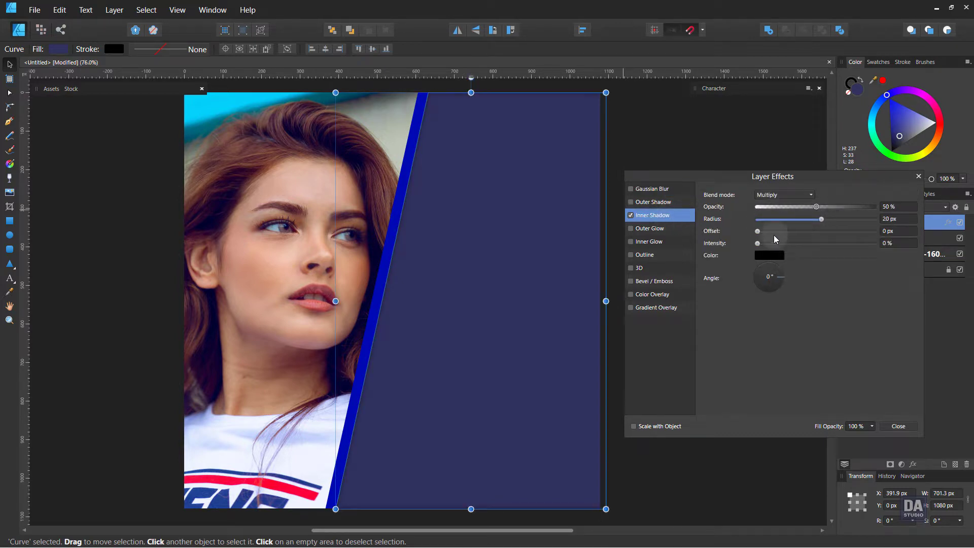
{"action": "mouse_move", "coordinate": [758, 231]}
{"action": "left_mouse_down"}
{"action": "mouse_move", "coordinate": [813, 237]}
{"action": "mouse_move", "coordinate": [793, 206]}
{"action": "left_mouse_up"}
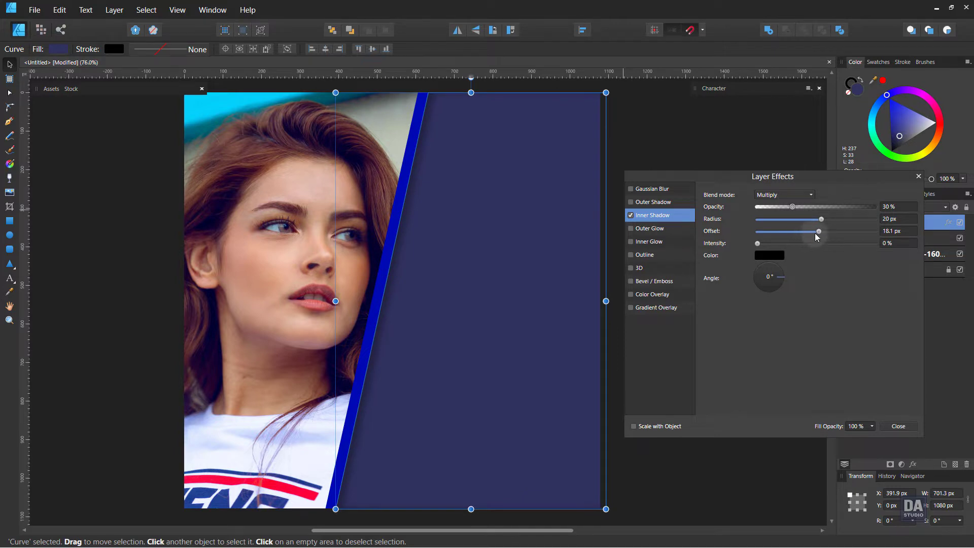
{"action": "mouse_move", "coordinate": [817, 232]}
{"action": "left_mouse_down"}
{"action": "mouse_move", "coordinate": [821, 220]}
{"action": "mouse_move", "coordinate": [801, 207]}
{"action": "left_mouse_up"}
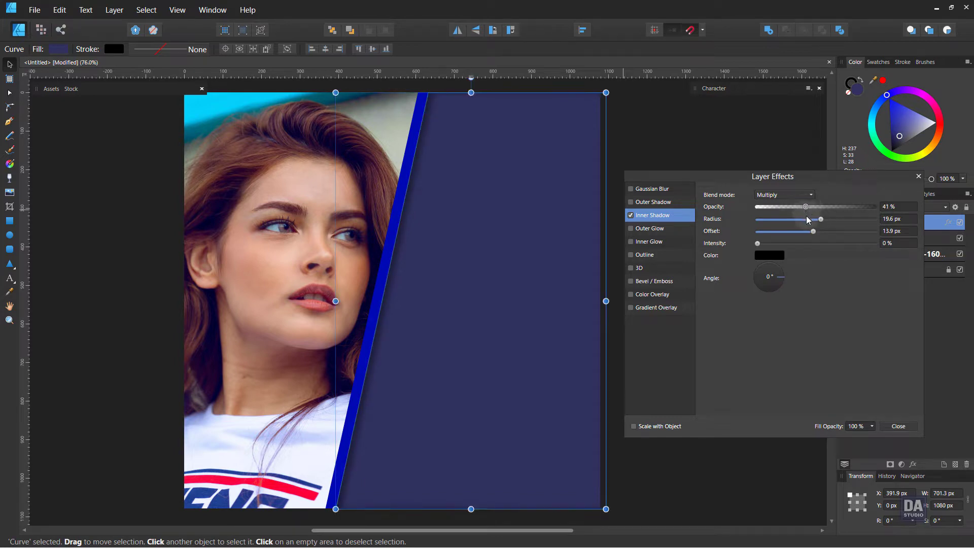
{"action": "left_click", "coordinate": [898, 426]}
{"action": "left_click", "coordinate": [634, 332]}
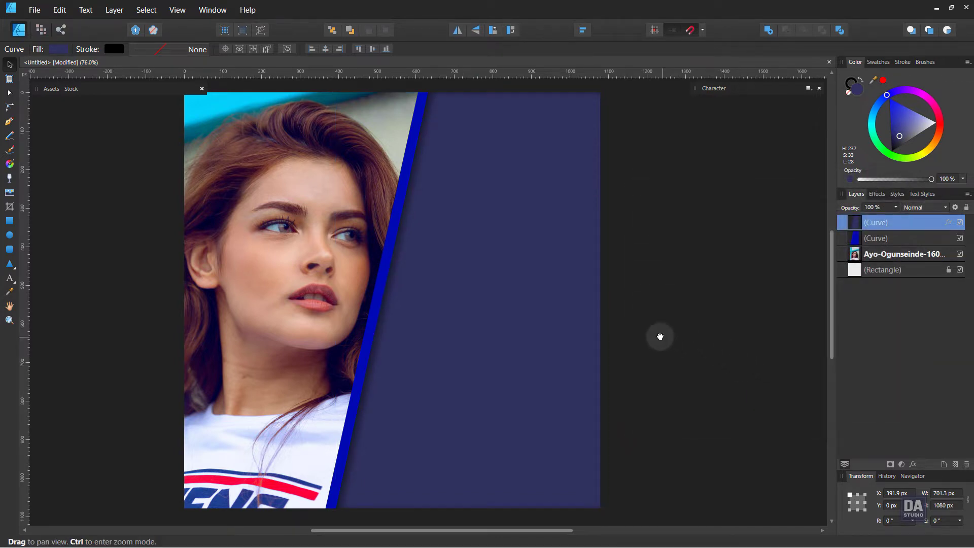
{"action": "left_click_drag", "start_coordinate": [660, 335], "coordinate": [716, 332]}
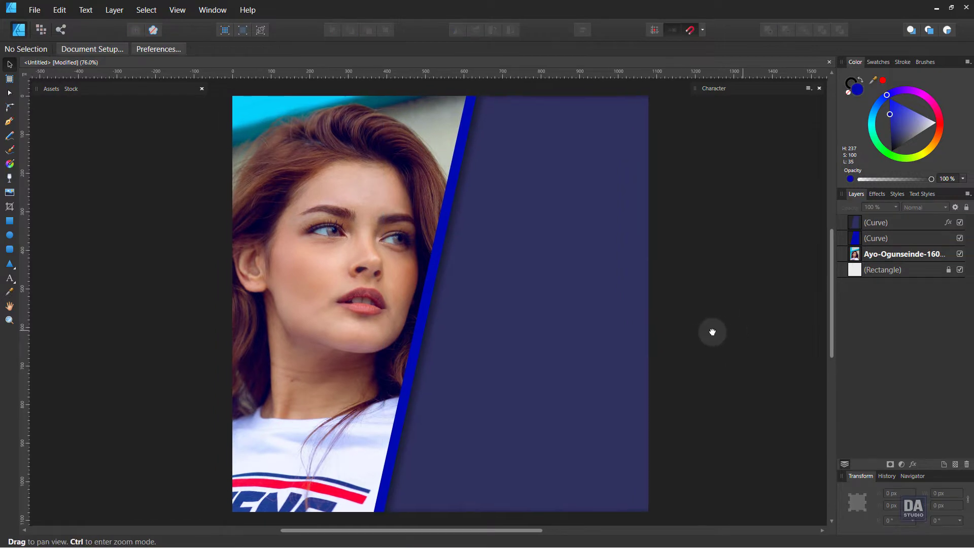
Step: Duplicate the woman's photo, clip the copy inside the navy panel, and mirror it horizontally
{"action": "left_click", "coordinate": [368, 265]}
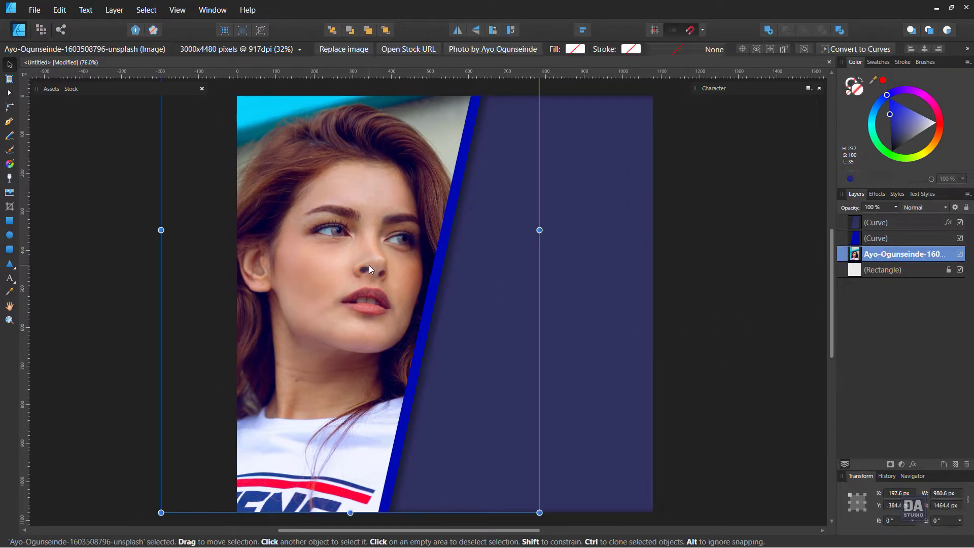
{"action": "right_click", "coordinate": [882, 255]}
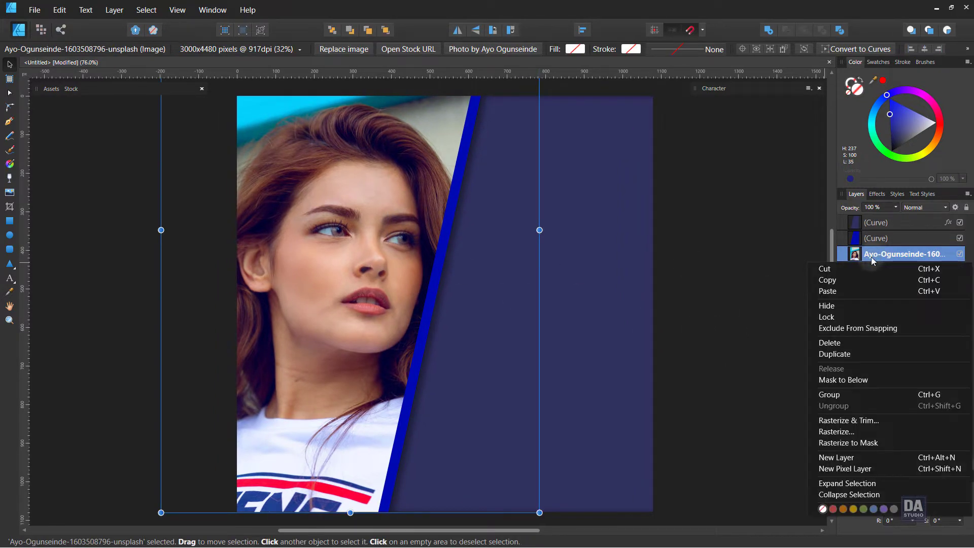
{"action": "left_click", "coordinate": [860, 353]}
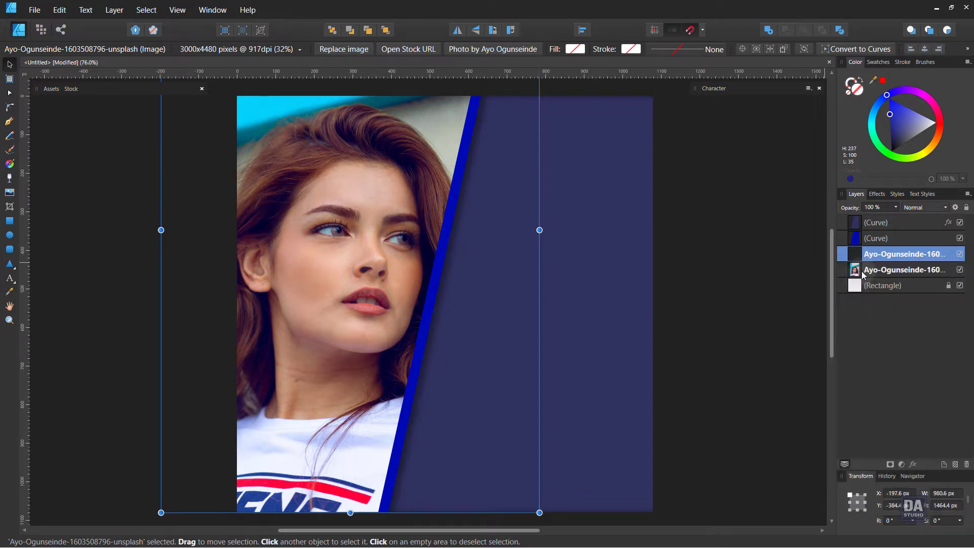
{"action": "left_click_drag", "start_coordinate": [889, 257], "coordinate": [889, 236]}
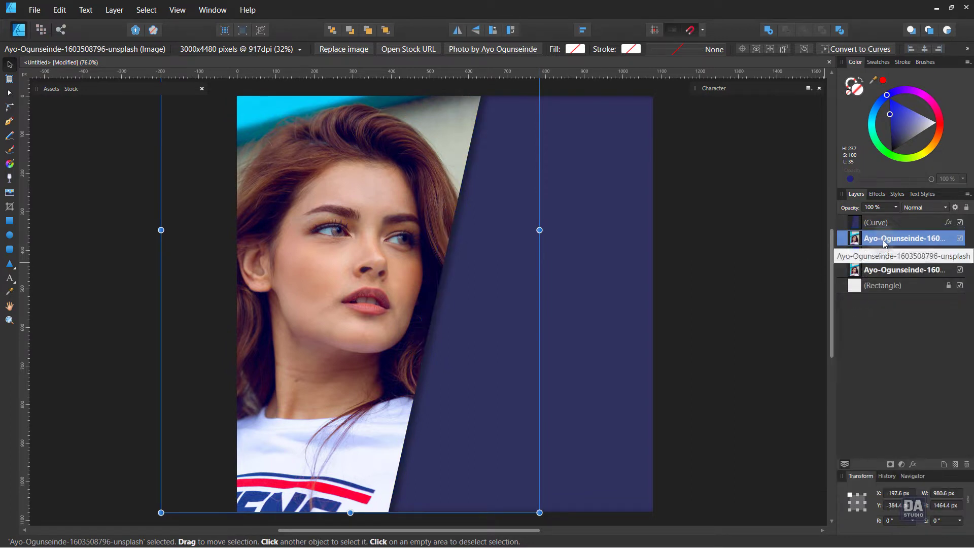
{"action": "left_click_drag", "start_coordinate": [307, 236], "coordinate": [509, 237]}
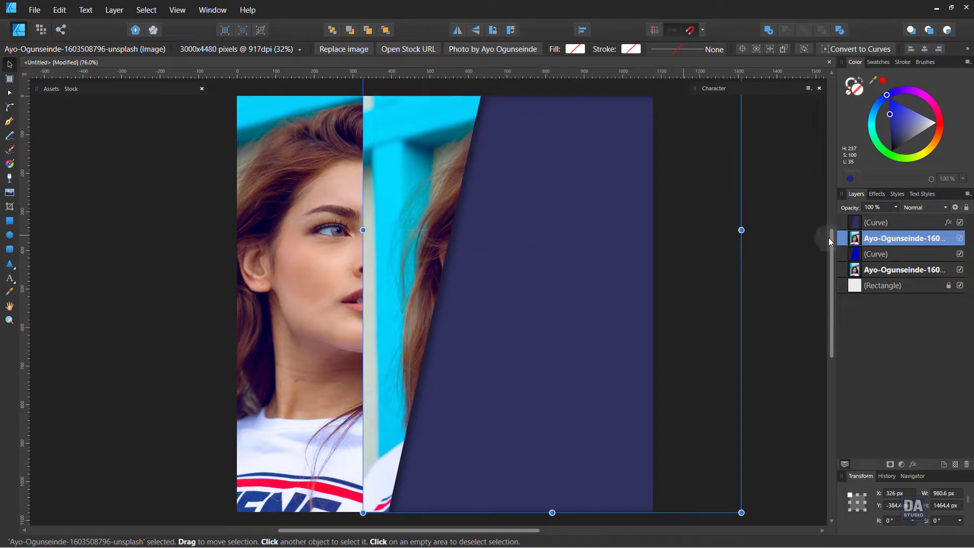
{"action": "left_click_drag", "start_coordinate": [903, 242], "coordinate": [902, 256]}
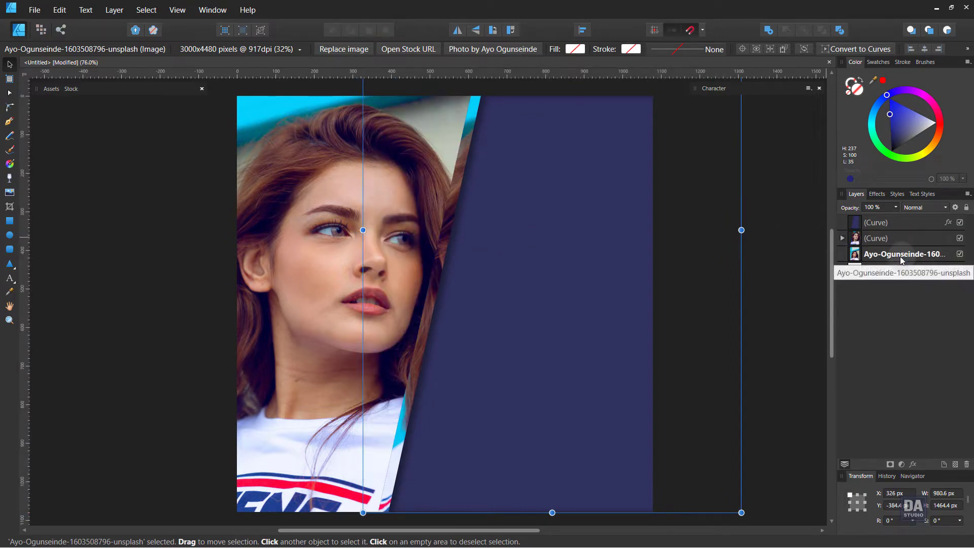
{"action": "mouse_move", "coordinate": [897, 239]}
{"action": "left_mouse_down"}
{"action": "mouse_move", "coordinate": [898, 223]}
{"action": "mouse_move", "coordinate": [903, 242]}
{"action": "left_mouse_up"}
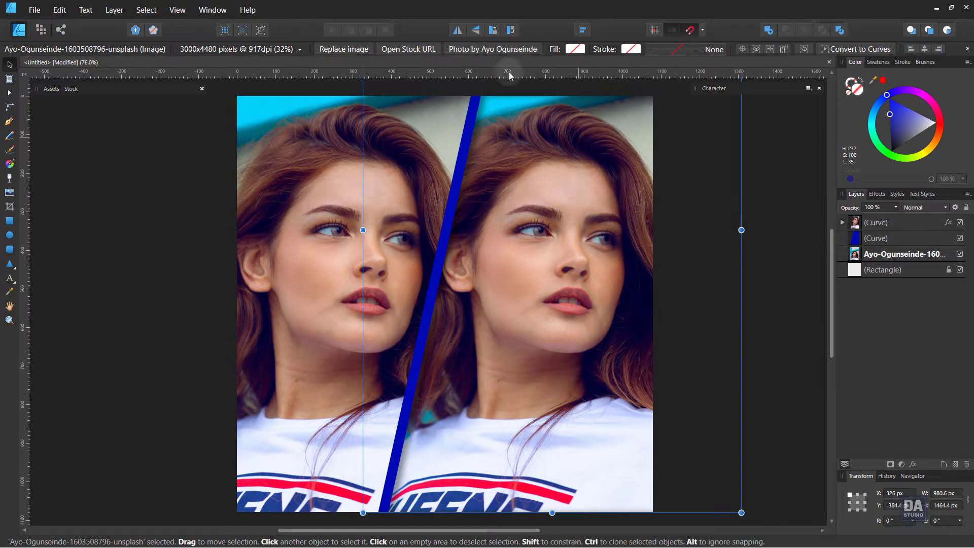
{"action": "left_click", "coordinate": [458, 30]}
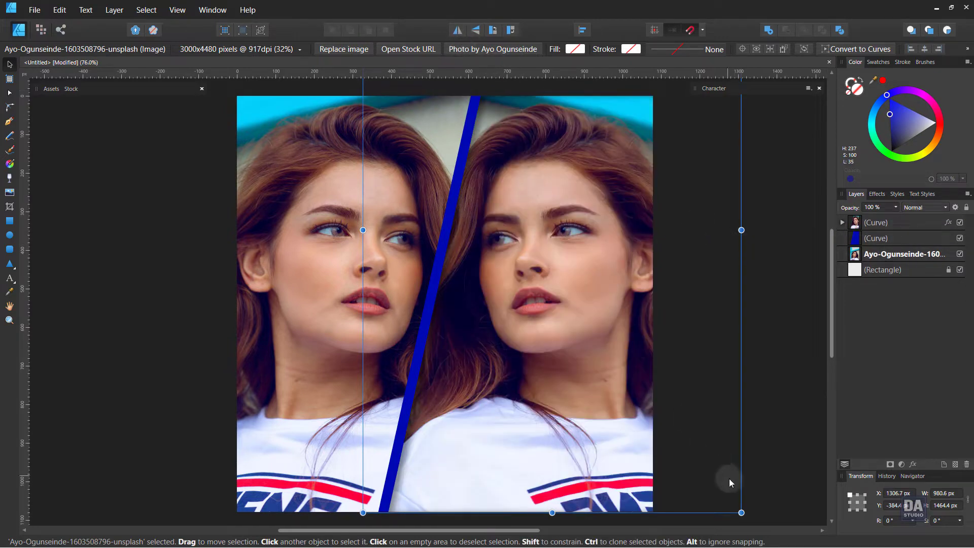
{"action": "mouse_move", "coordinate": [695, 442]}
{"action": "left_mouse_down"}
{"action": "mouse_move", "coordinate": [687, 440]}
{"action": "mouse_move", "coordinate": [711, 446]}
{"action": "left_mouse_up"}
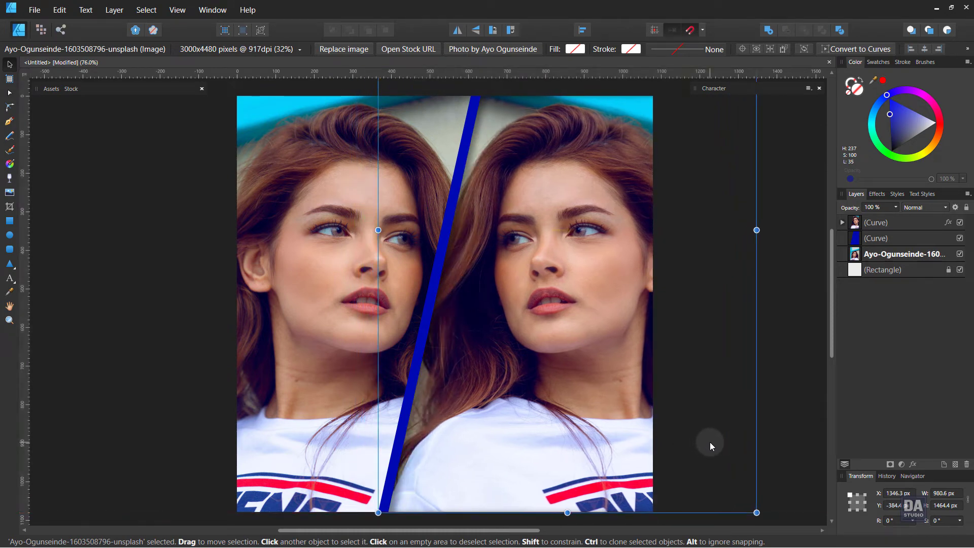
Step: Lower the mirrored photo's opacity until it is nearly transparent
{"action": "left_click", "coordinate": [895, 208]}
{"action": "left_click_drag", "start_coordinate": [893, 220], "coordinate": [832, 217]}
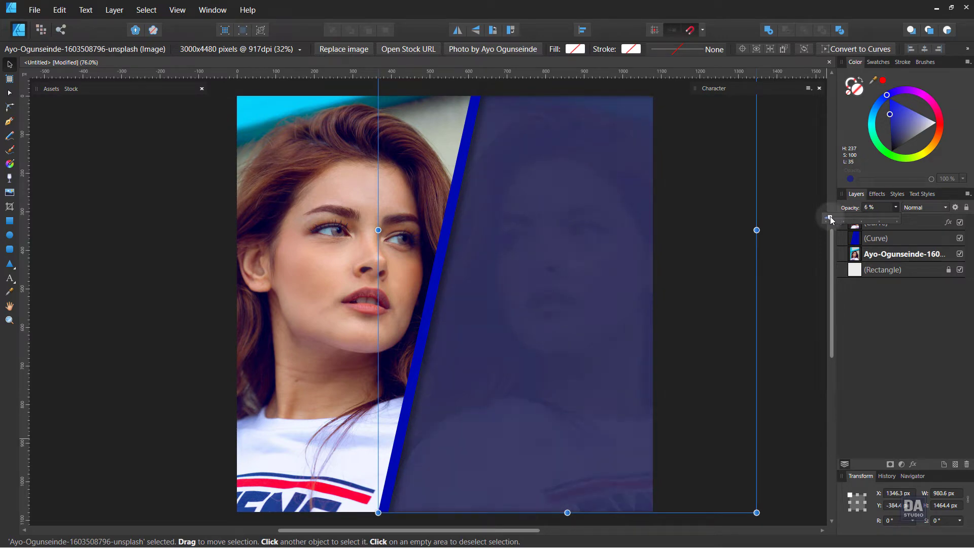
{"action": "left_click", "coordinate": [781, 247]}
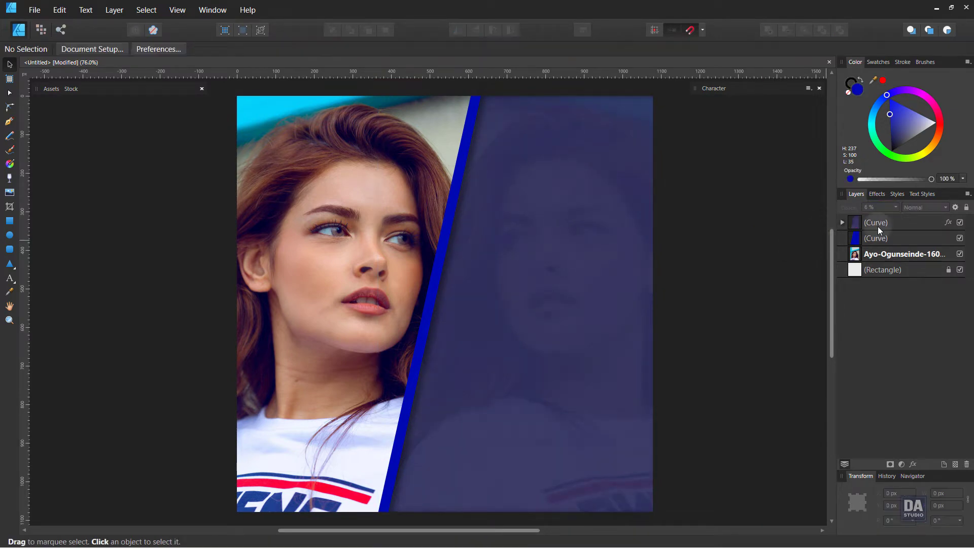
Step: Deepen the navy panel's fill to a darker navy
{"action": "left_click", "coordinate": [878, 223]}
{"action": "left_click_drag", "start_coordinate": [900, 136], "coordinate": [897, 138]}
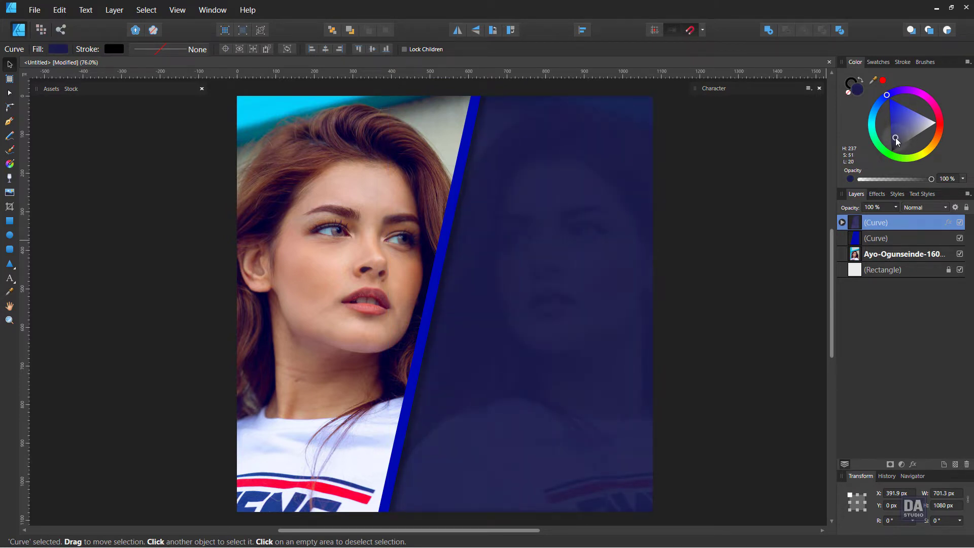
{"action": "left_click_drag", "start_coordinate": [887, 95], "coordinate": [891, 97]}
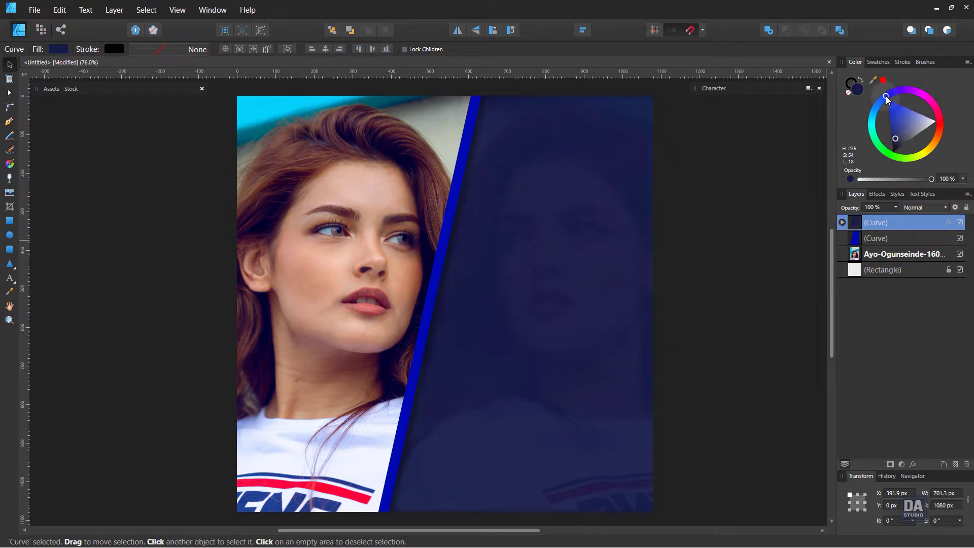
{"action": "left_click", "coordinate": [743, 222]}
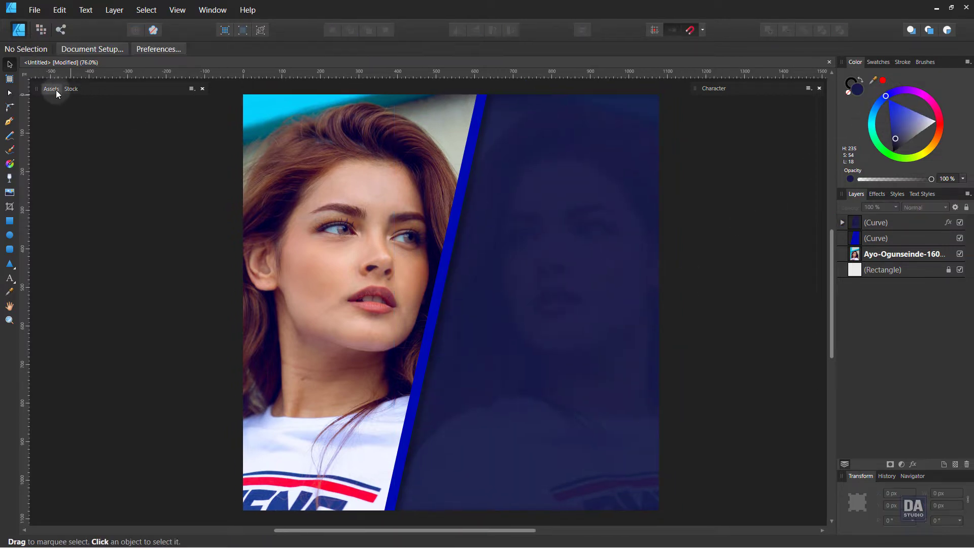
Step: Place the DESIGN ART STUDIO logo from Assets in the navy panel's top-right corner
{"action": "left_click", "coordinate": [56, 89]}
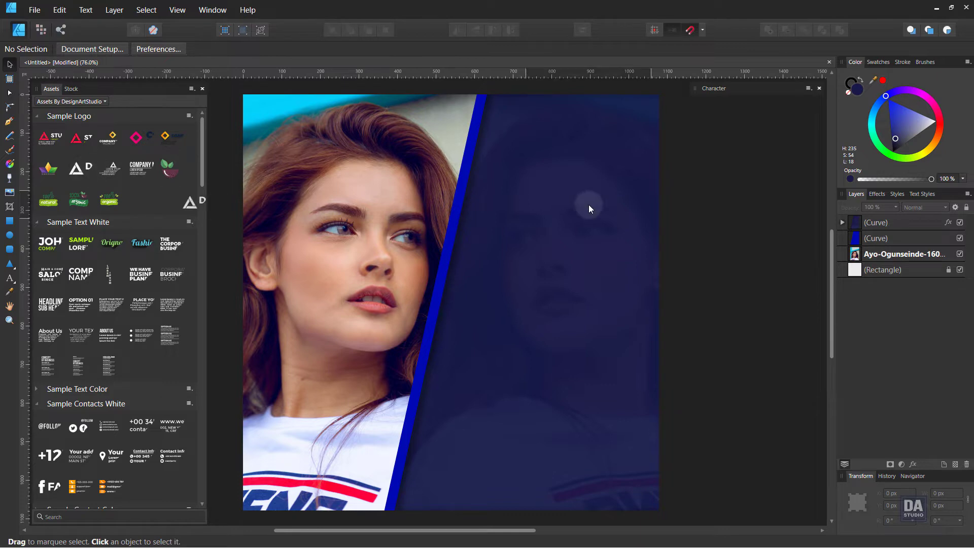
{"action": "mouse_move", "coordinate": [588, 208]}
{"action": "left_mouse_down"}
{"action": "mouse_move", "coordinate": [642, 218]}
{"action": "mouse_move", "coordinate": [617, 175]}
{"action": "mouse_move", "coordinate": [641, 283]}
{"action": "left_mouse_up"}
{"action": "scroll", "coordinate": [619, 147], "scroll_direction": "up", "scroll_amount": 5}
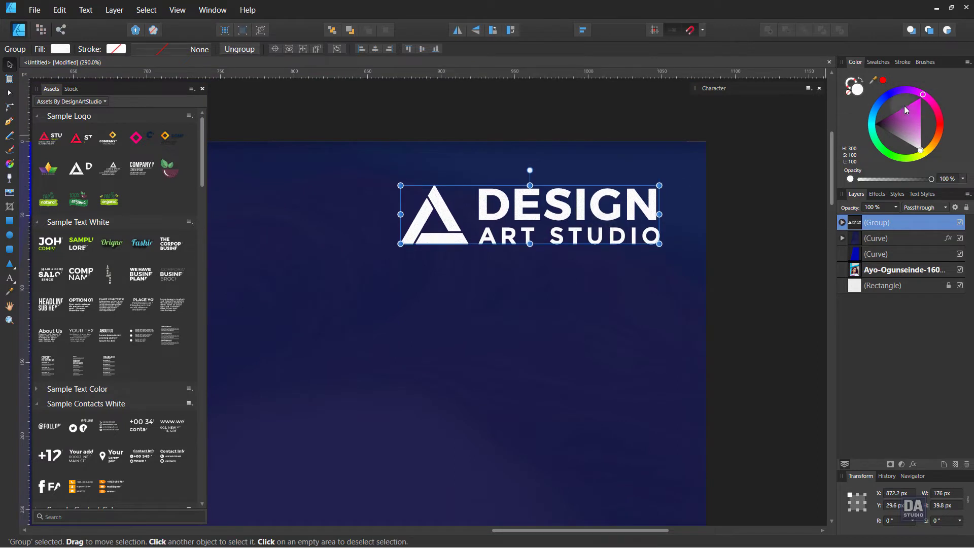
Step: Recolour the DESIGN ART STUDIO logo yellow-orange
{"action": "left_click", "coordinate": [924, 154]}
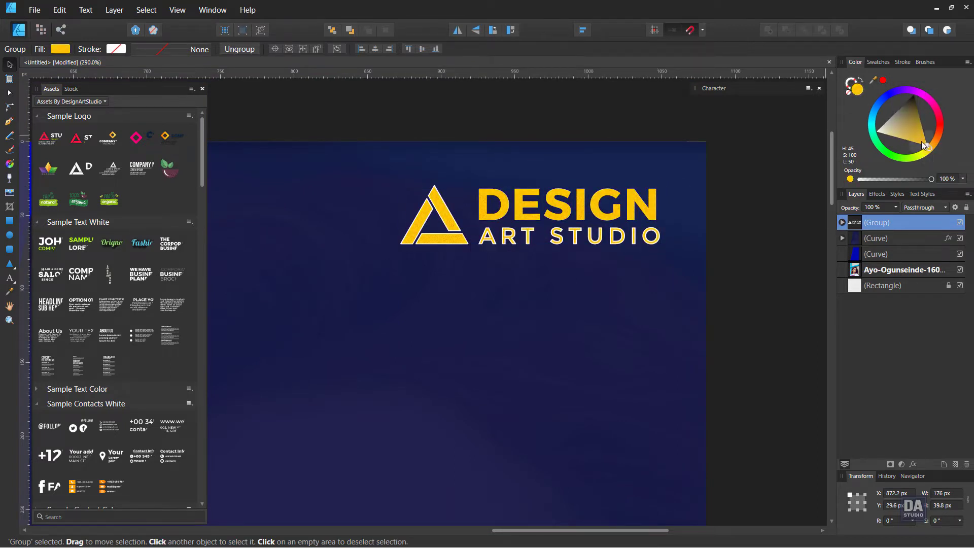
{"action": "mouse_move", "coordinate": [873, 82]}
{"action": "left_mouse_down"}
{"action": "mouse_move", "coordinate": [647, 197]}
{"action": "mouse_move", "coordinate": [652, 236]}
{"action": "left_mouse_up"}
{"action": "left_click", "coordinate": [652, 236], "text": "shift"}
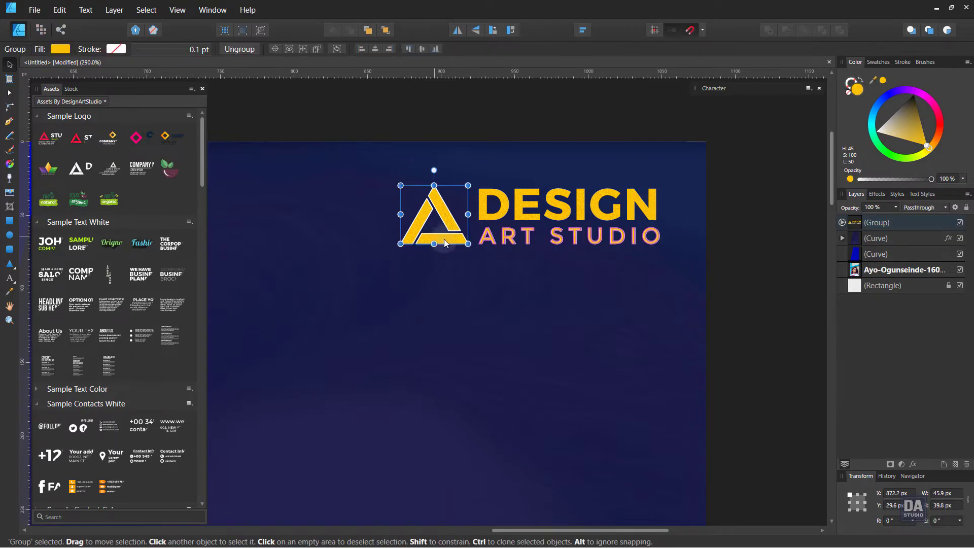
{"action": "left_click", "coordinate": [539, 252]}
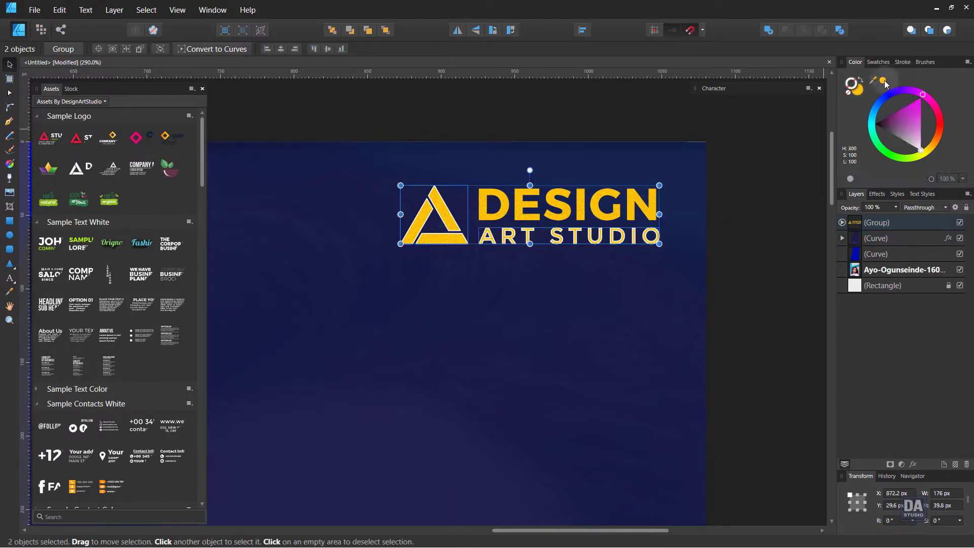
{"action": "key", "text": "ctrl+d"}
{"action": "key", "text": "z"}
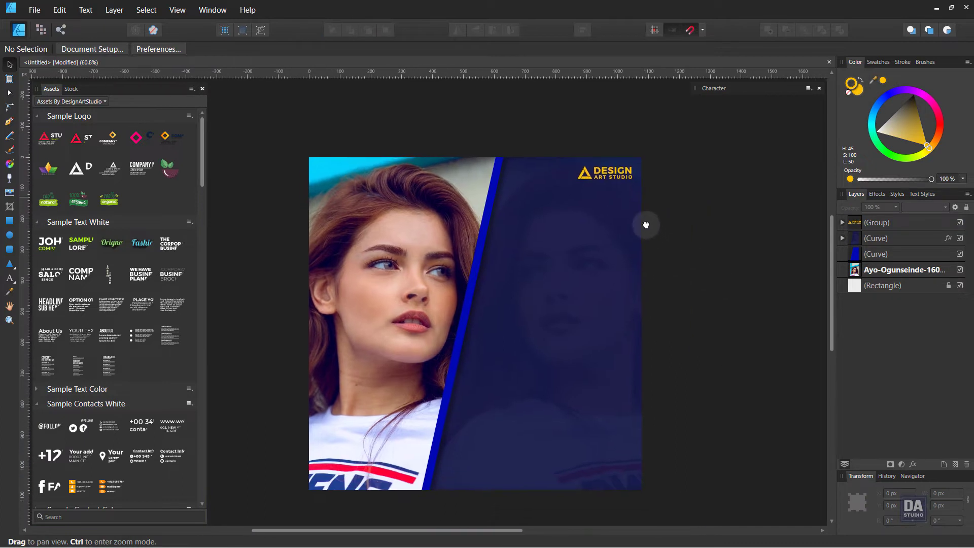
{"action": "mouse_move", "coordinate": [711, 228]}
{"action": "left_mouse_down"}
{"action": "mouse_move", "coordinate": [523, 234]}
{"action": "mouse_move", "coordinate": [579, 227]}
{"action": "left_mouse_up"}
{"action": "key", "text": "h"}
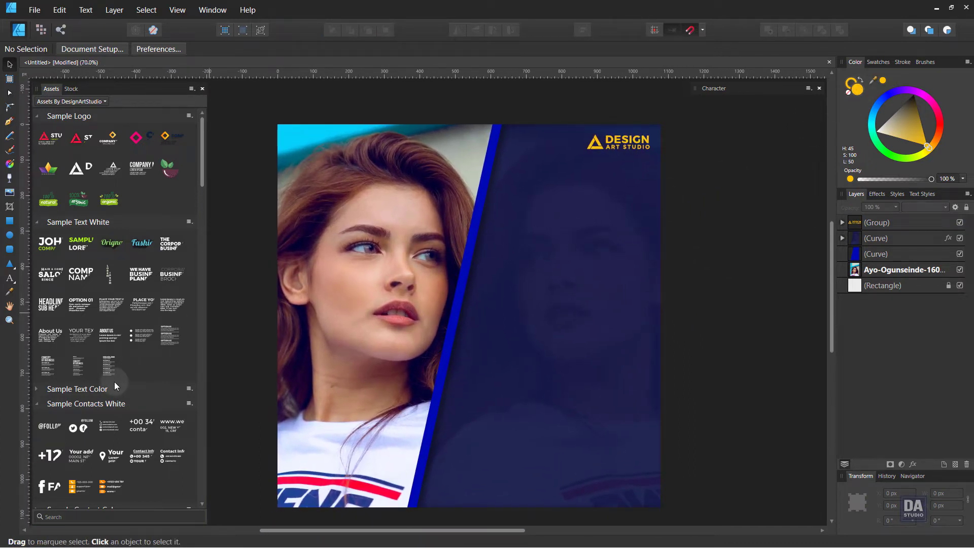
{"action": "scroll", "coordinate": [116, 387], "scroll_direction": "down", "scroll_amount": 3}
{"action": "scroll", "coordinate": [116, 386], "scroll_direction": "down", "scroll_amount": 2}
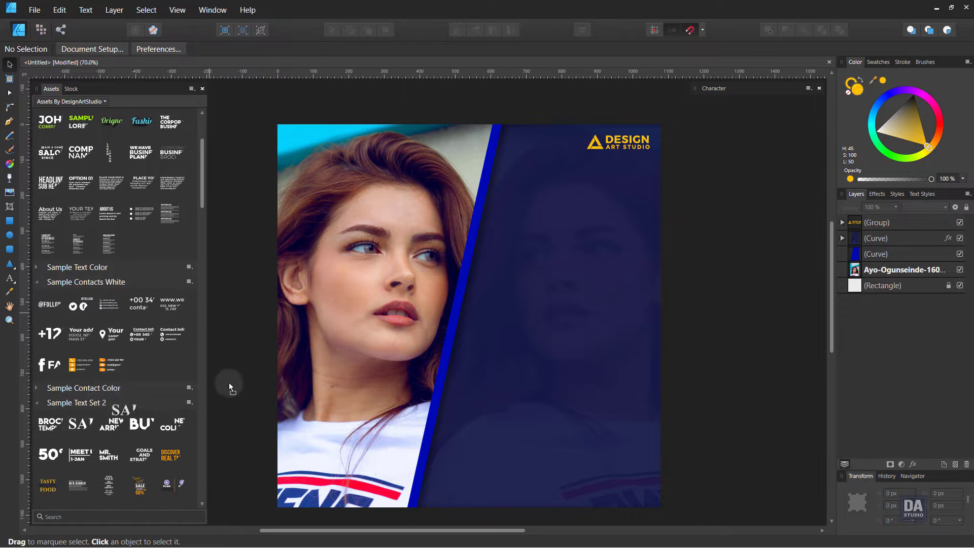
Step: Place the SALE text asset on the navy panel and duplicate it above the original
{"action": "left_click_drag", "start_coordinate": [230, 386], "coordinate": [562, 239]}
{"action": "key", "text": "ctrl+less"}
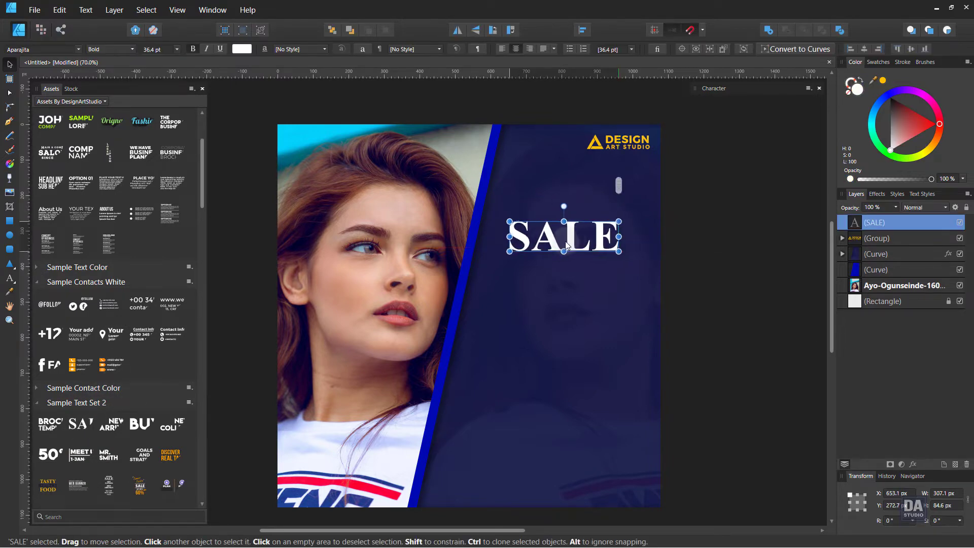
{"action": "key", "text": "z"}
{"action": "left_click_drag", "start_coordinate": [596, 198], "coordinate": [591, 213]}
{"action": "left_click", "coordinate": [590, 214]}
{"action": "key", "text": "v"}
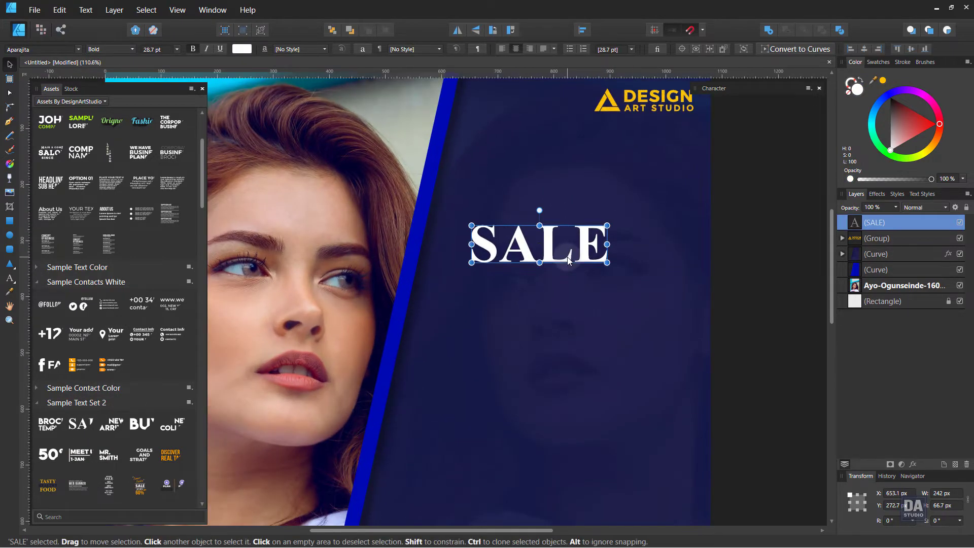
{"action": "left_click_drag", "start_coordinate": [540, 243], "coordinate": [540, 195]}
Step: Change the copied text to read FASHION
{"action": "double_click", "coordinate": [569, 204]}
{"action": "key", "text": "ctrl+a"}
{"action": "type", "text": "F"}
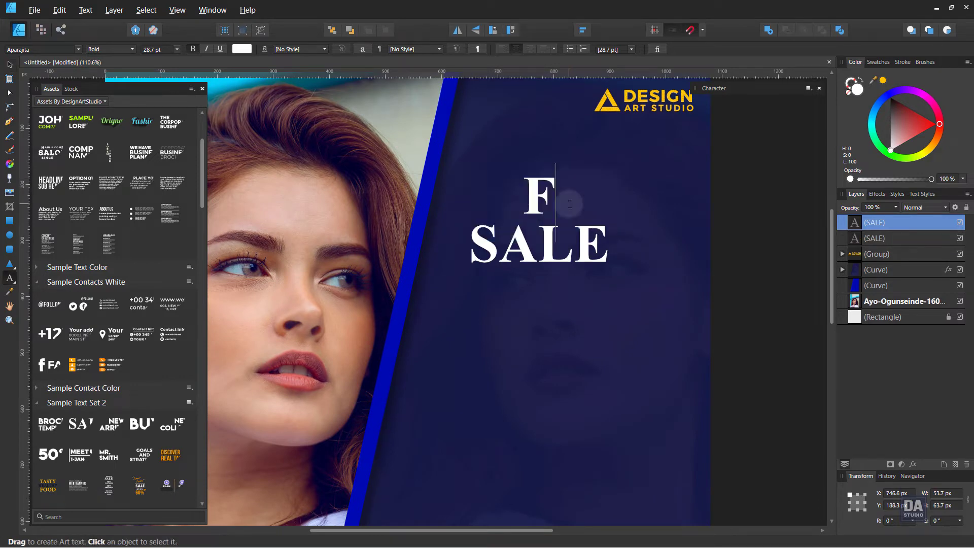
{"action": "type", "text": "ASHION"}
{"action": "key", "text": "Escape"}
Step: Position FASHION above SALE and resize both words to match
{"action": "left_click", "coordinate": [9, 64]}
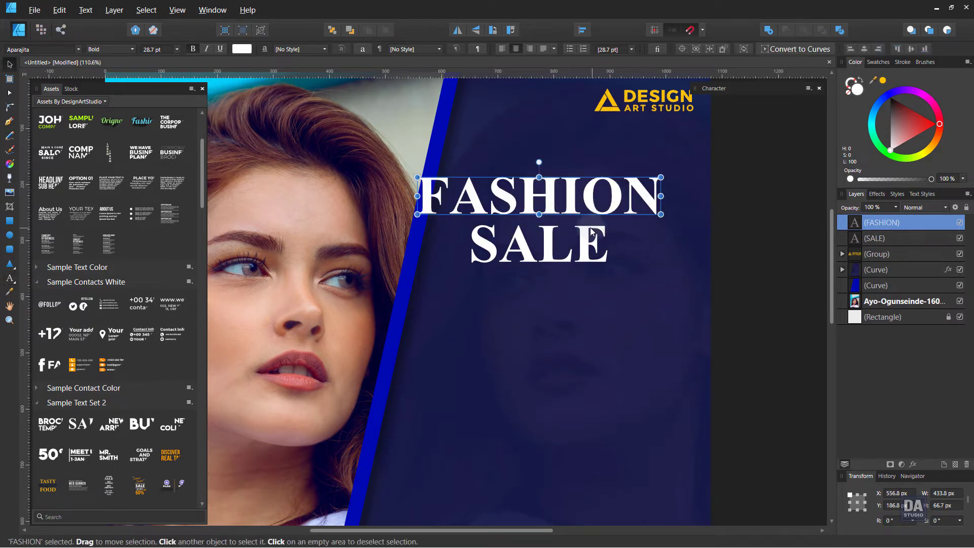
{"action": "left_click_drag", "start_coordinate": [531, 195], "coordinate": [576, 194]}
{"action": "left_click", "coordinate": [586, 247], "text": "shift"}
{"action": "left_click_drag", "start_coordinate": [587, 248], "coordinate": [566, 247]}
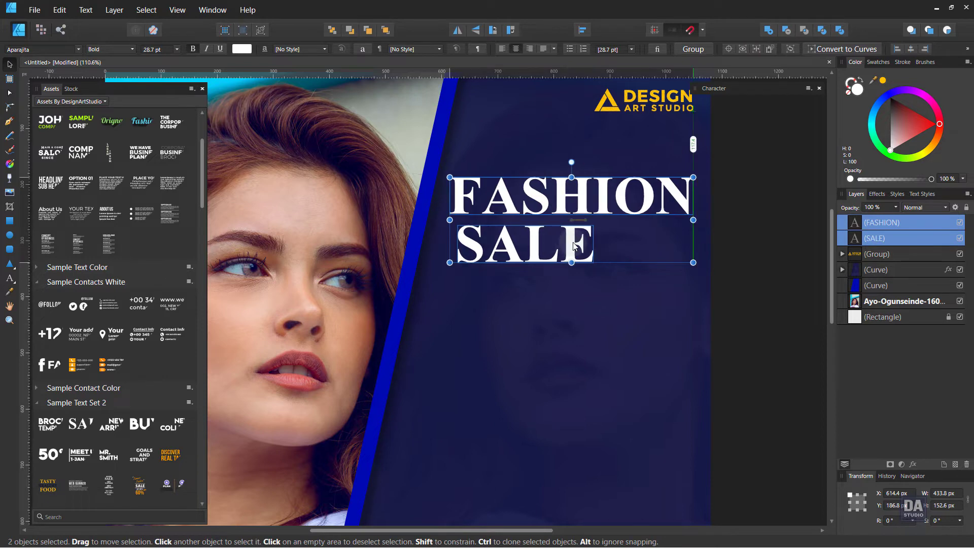
{"action": "left_click", "coordinate": [569, 200]}
{"action": "left_click_drag", "start_coordinate": [690, 218], "coordinate": [632, 214]}
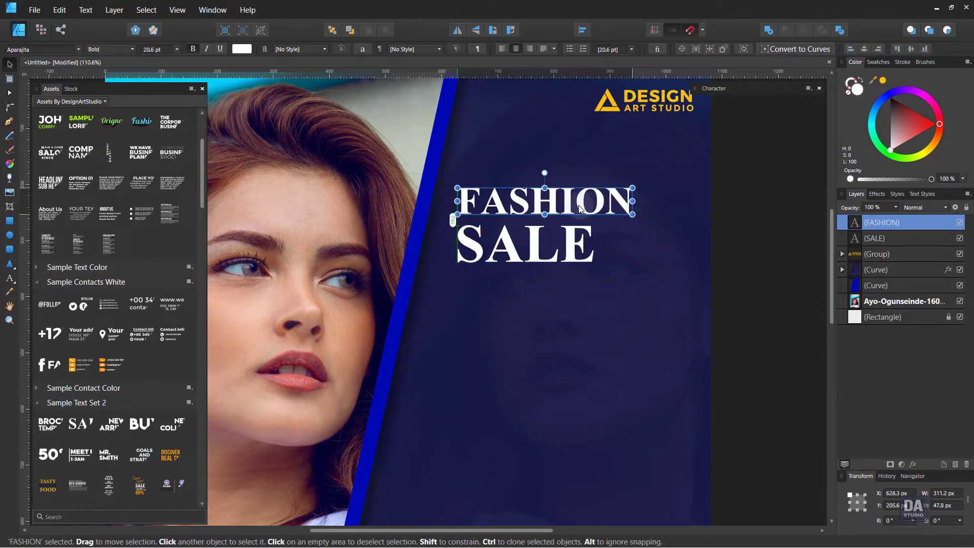
{"action": "left_click", "coordinate": [586, 247]}
{"action": "left_click_drag", "start_coordinate": [594, 263], "coordinate": [565, 255]}
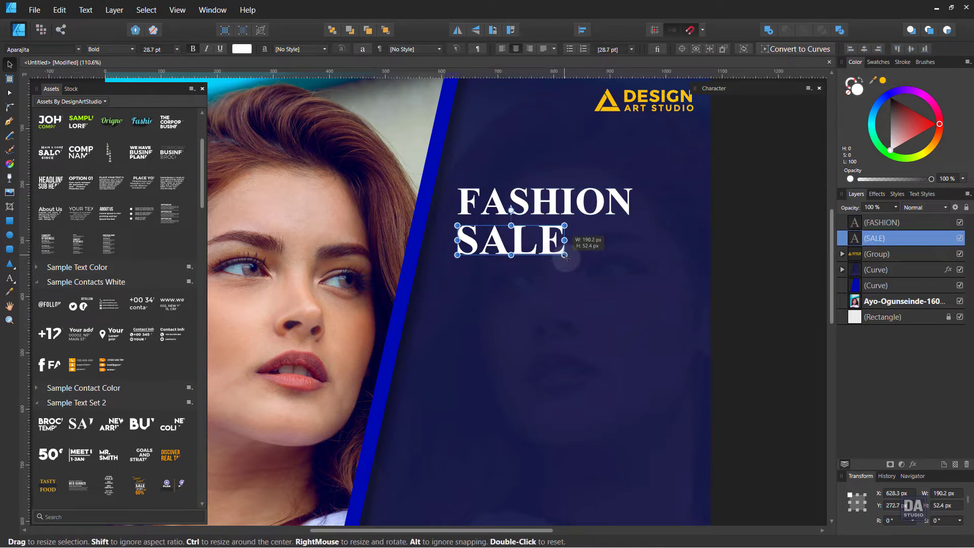
Step: Set both FASHION and SALE in Lato Black
{"action": "left_click", "coordinate": [560, 216], "text": "shift"}
{"action": "left_click", "coordinate": [57, 48]}
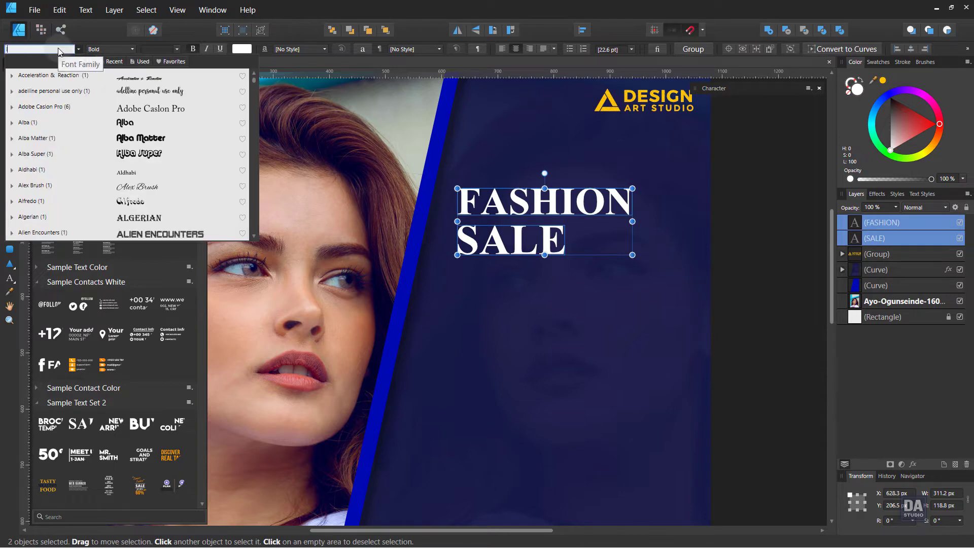
{"action": "type", "text": "lato"}
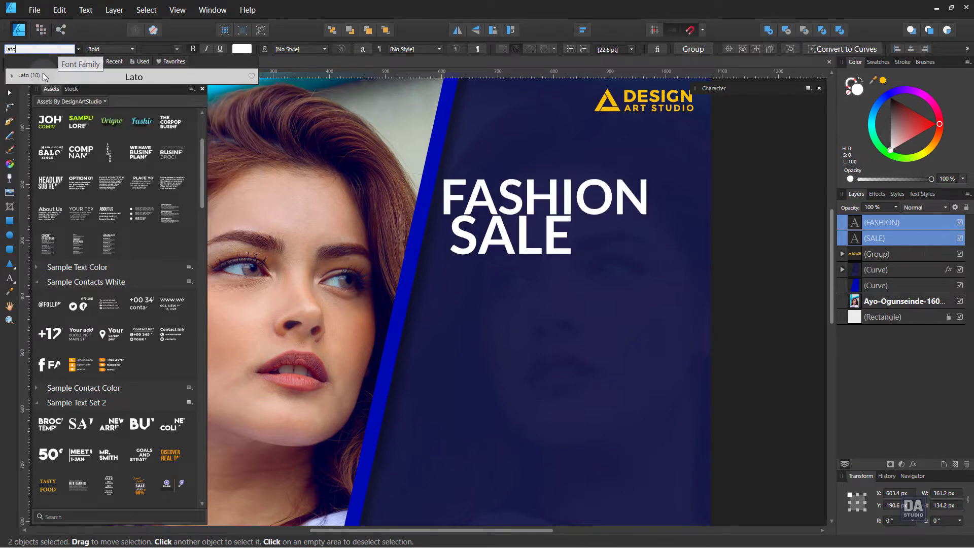
{"action": "left_click", "coordinate": [44, 76]}
{"action": "left_click", "coordinate": [111, 48]}
Step: Left-align SALE under FASHION and shrink both words slightly
{"action": "left_click", "coordinate": [101, 131]}
{"action": "left_click", "coordinate": [545, 241]}
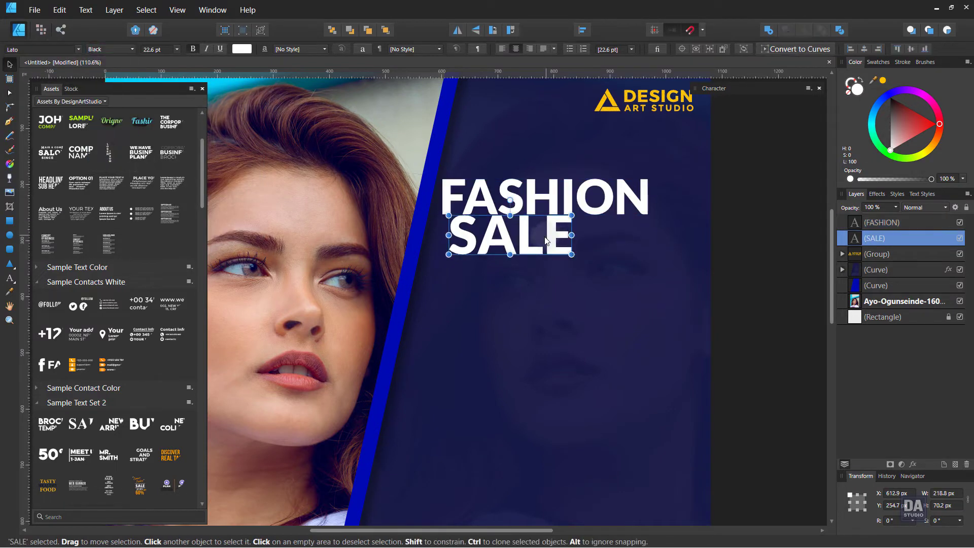
{"action": "left_click_drag", "start_coordinate": [545, 241], "coordinate": [542, 253]}
{"action": "left_click", "coordinate": [558, 200], "text": "shift"}
{"action": "left_click_drag", "start_coordinate": [558, 200], "coordinate": [575, 201]}
{"action": "left_click", "coordinate": [539, 248]}
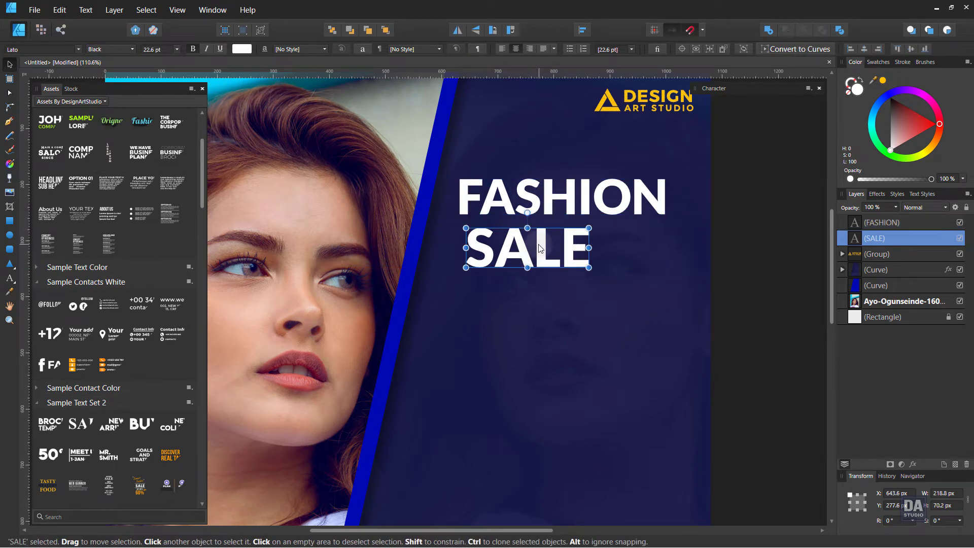
{"action": "left_click_drag", "start_coordinate": [539, 248], "coordinate": [532, 248]}
{"action": "left_click", "coordinate": [609, 201]}
{"action": "left_click_drag", "start_coordinate": [666, 178], "coordinate": [652, 180]}
{"action": "left_click", "coordinate": [513, 254]}
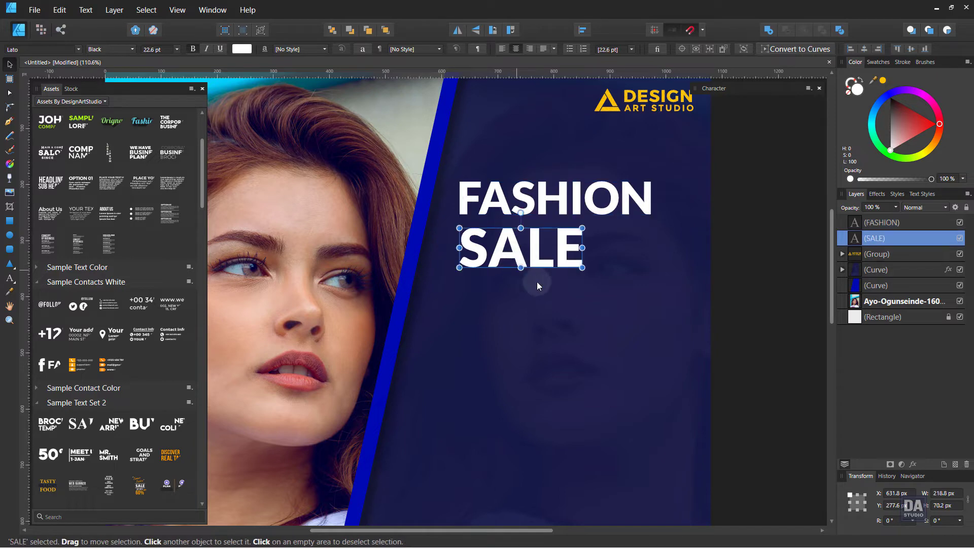
{"action": "left_click_drag", "start_coordinate": [581, 267], "coordinate": [570, 264]}
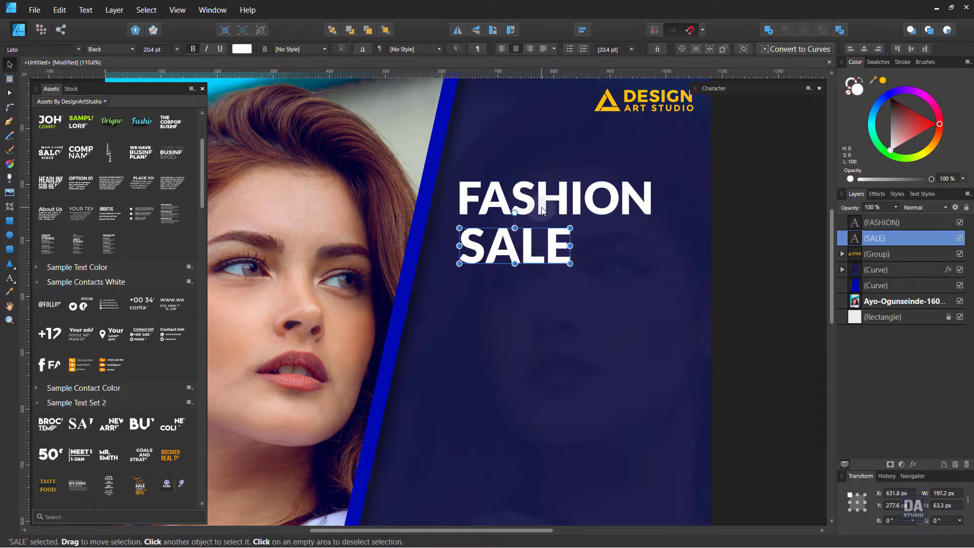
Step: Shear FASHION and SALE together into a slanted italic matching the diagonal
{"action": "left_click", "coordinate": [556, 198], "text": "shift"}
{"action": "left_click_drag", "start_coordinate": [556, 176], "coordinate": [573, 180]}
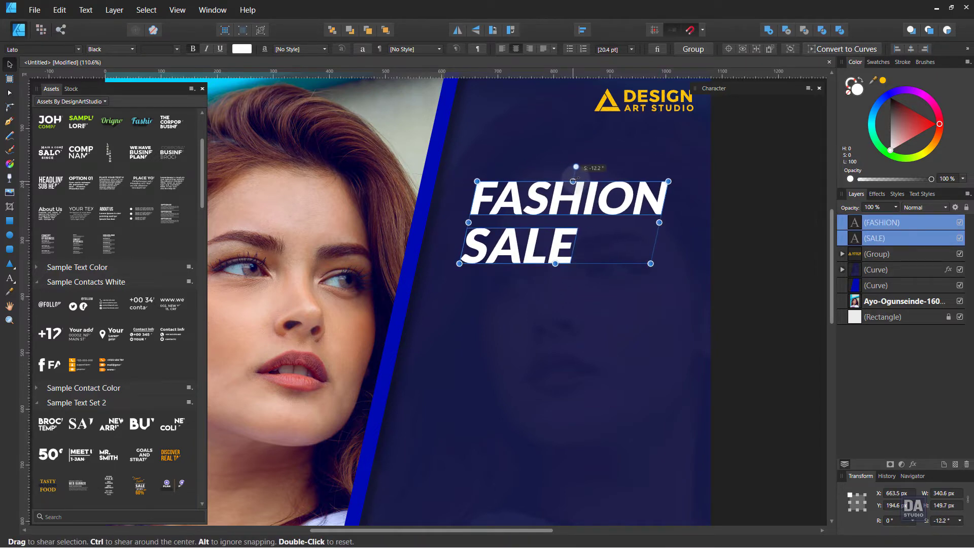
{"action": "key", "text": "t"}
{"action": "left_click", "coordinate": [584, 205]}
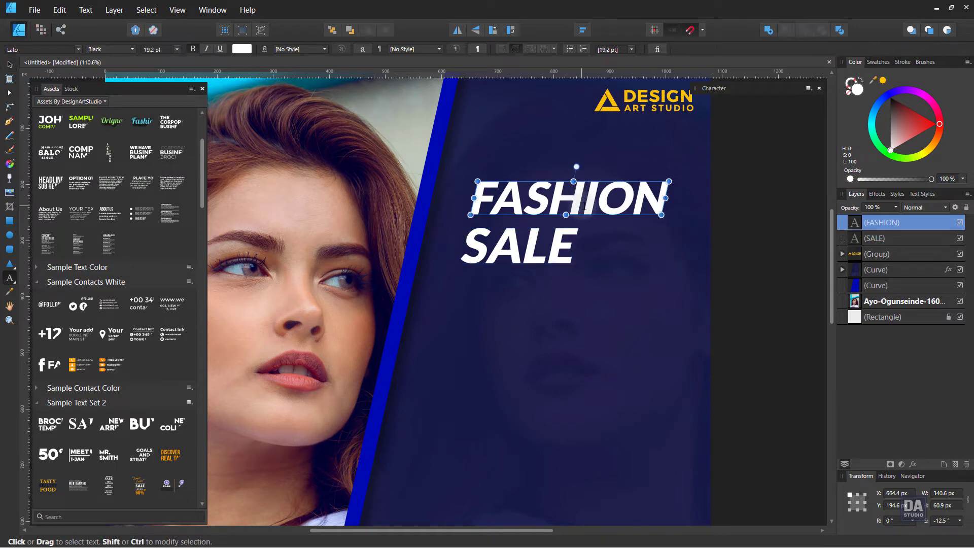
{"action": "key", "text": "Escape"}
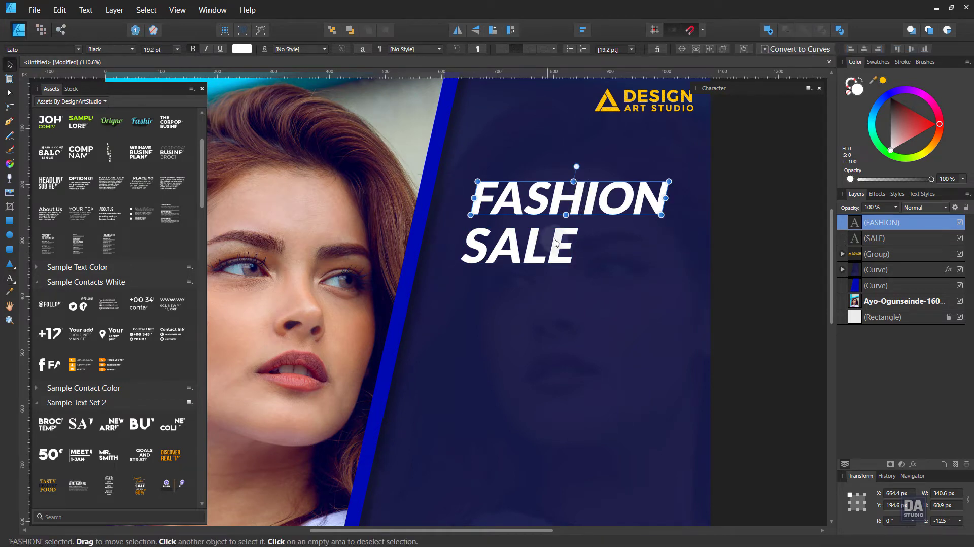
Step: Enlarge SALE slightly and colour it yellow
{"action": "left_click", "coordinate": [555, 242], "text": "shift"}
{"action": "left_click", "coordinate": [538, 247]}
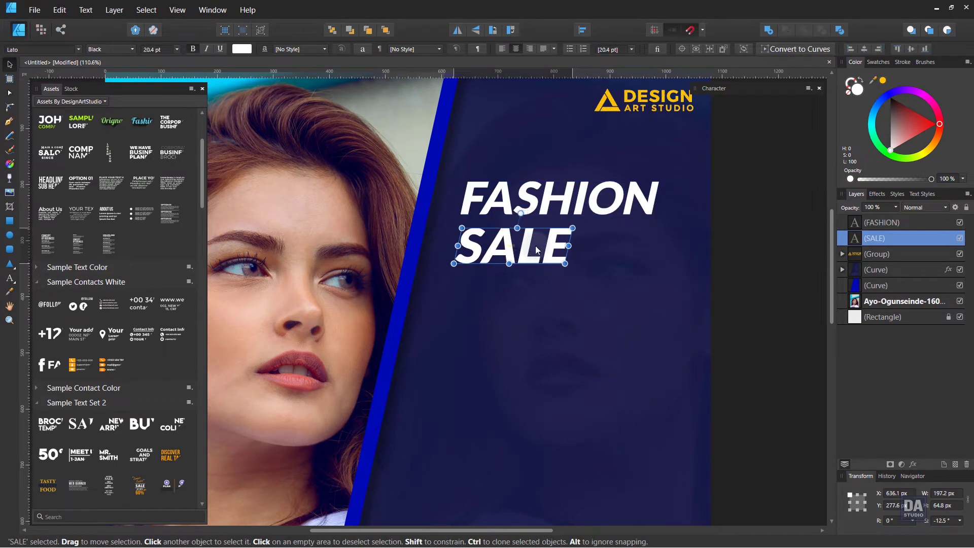
{"action": "left_click_drag", "start_coordinate": [566, 263], "coordinate": [574, 264]}
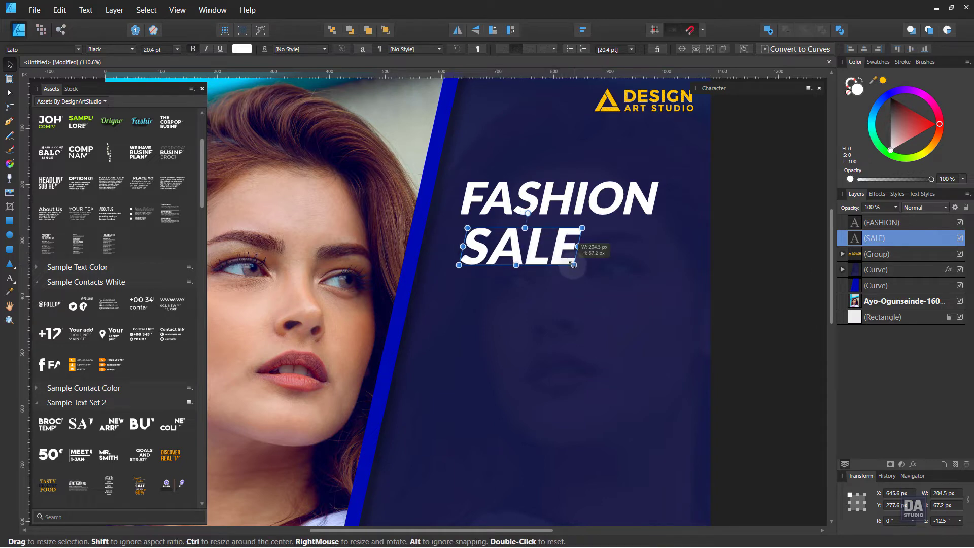
{"action": "left_click", "coordinate": [883, 80]}
{"action": "left_click", "coordinate": [766, 220]}
{"action": "scroll", "coordinate": [556, 234], "scroll_direction": "down", "scroll_amount": 5}
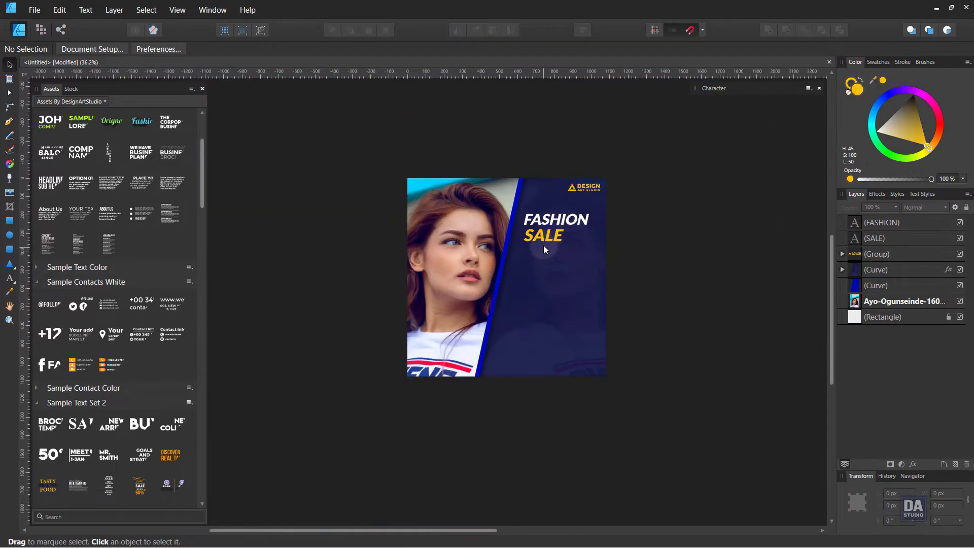
{"action": "scroll", "coordinate": [544, 242], "scroll_direction": "up", "scroll_amount": 5}
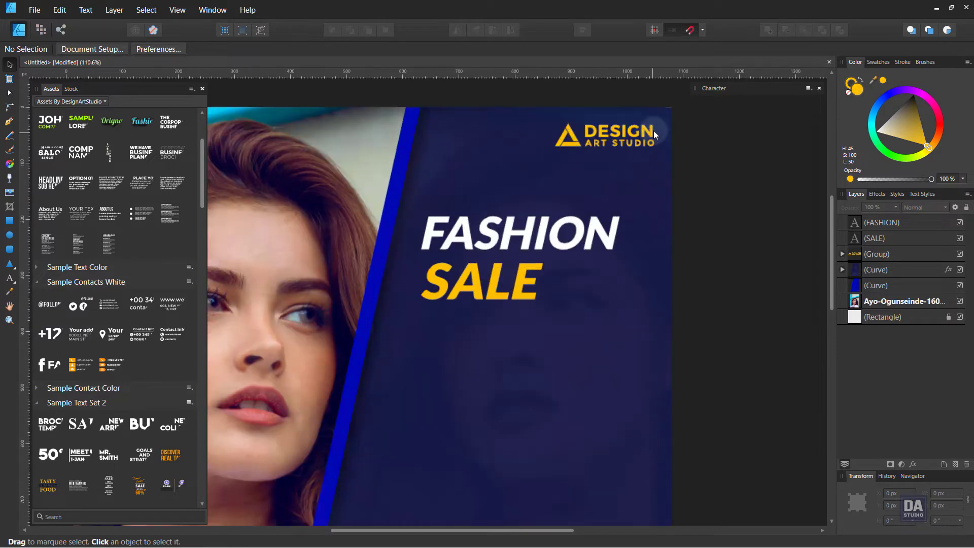
{"action": "left_click", "coordinate": [634, 140]}
{"action": "left_click", "coordinate": [720, 199]}
{"action": "scroll", "coordinate": [683, 199], "scroll_direction": "down", "scroll_amount": 3}
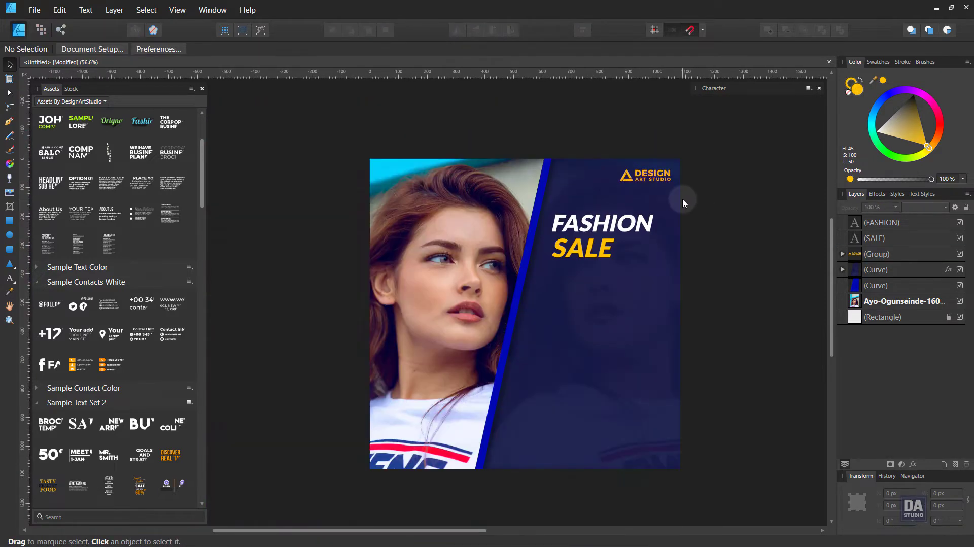
{"action": "scroll", "coordinate": [604, 265], "scroll_direction": "up", "scroll_amount": 1}
{"action": "scroll", "coordinate": [562, 276], "scroll_direction": "up", "scroll_amount": 1}
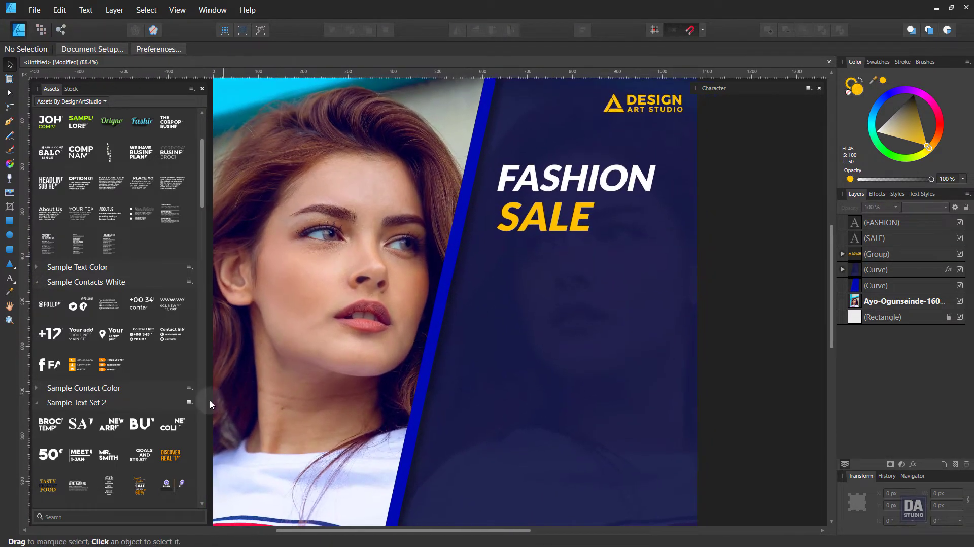
{"action": "scroll", "coordinate": [175, 406], "scroll_direction": "down", "scroll_amount": 2}
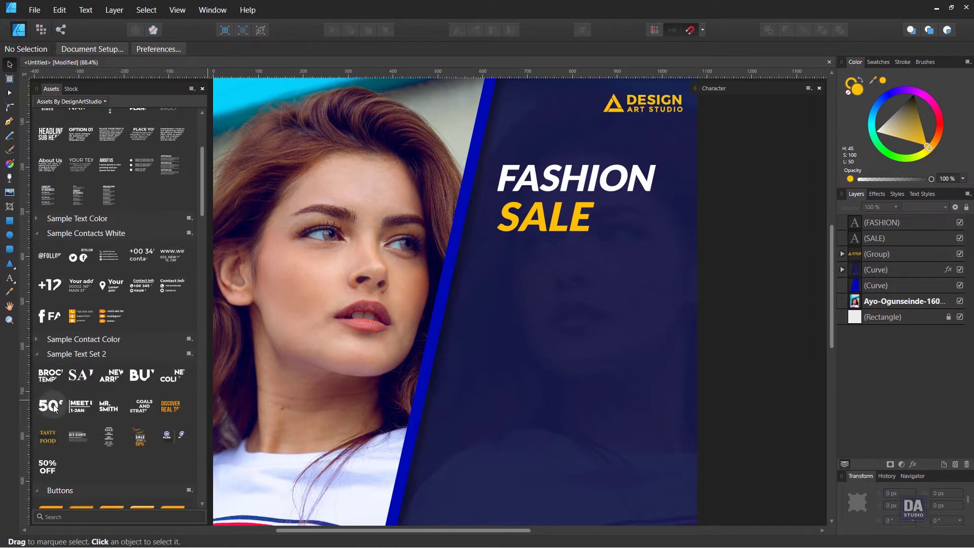
Step: Place the 50% OFF text below SALE and delete OFF, leaving a white 50%
{"action": "scroll", "coordinate": [619, 300], "scroll_direction": "up", "scroll_amount": 2}
{"action": "left_click", "coordinate": [609, 291]}
{"action": "double_click", "coordinate": [609, 292]}
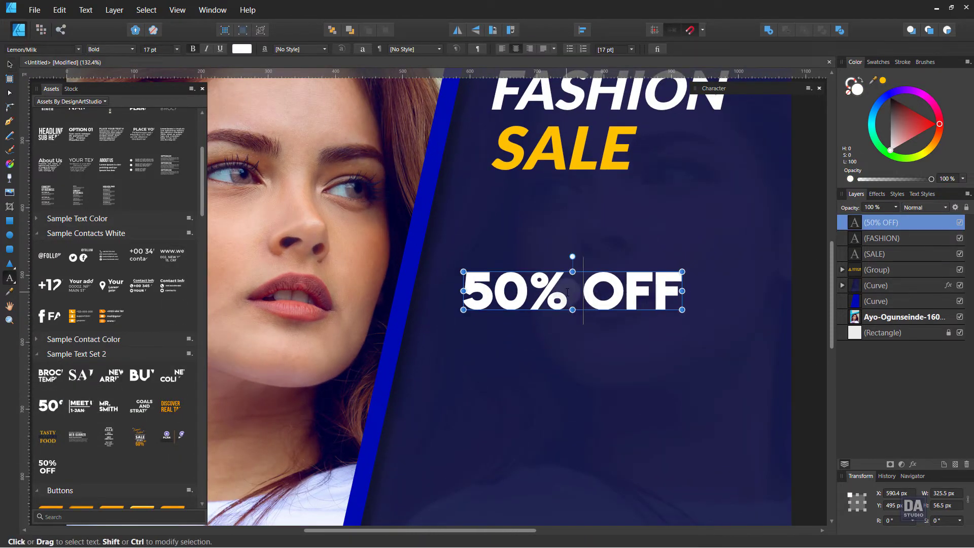
{"action": "left_click_drag", "start_coordinate": [571, 292], "coordinate": [687, 301]}
{"action": "key", "text": "BackSpace"}
{"action": "left_click", "coordinate": [10, 65]}
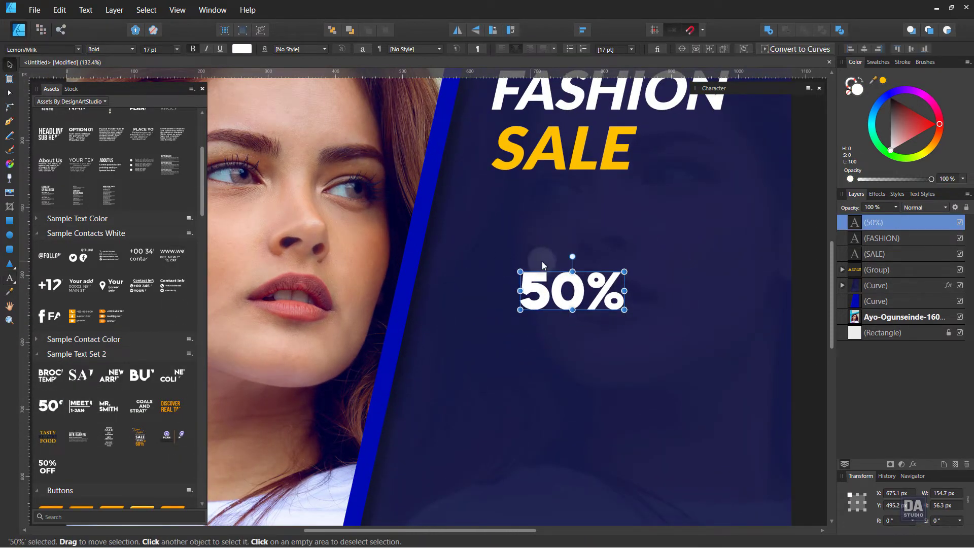
Step: Duplicate 50% to its left, retype the copy as DISCOUNT and shrink it
{"action": "mouse_move", "coordinate": [565, 289]}
{"action": "left_mouse_down"}
{"action": "mouse_move", "coordinate": [643, 289]}
{"action": "mouse_move", "coordinate": [526, 289]}
{"action": "left_mouse_up"}
{"action": "double_click", "coordinate": [526, 288]}
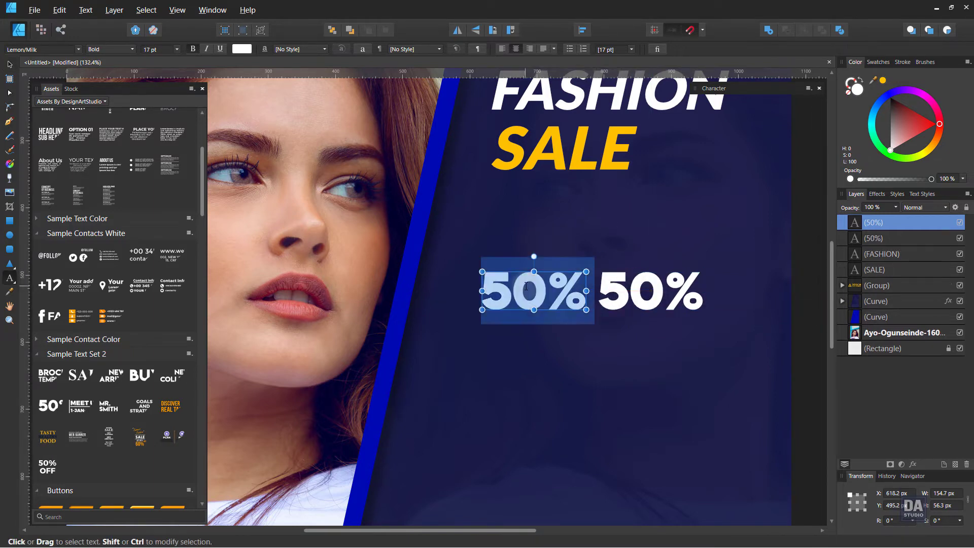
{"action": "type", "text": "DISCOUNT"}
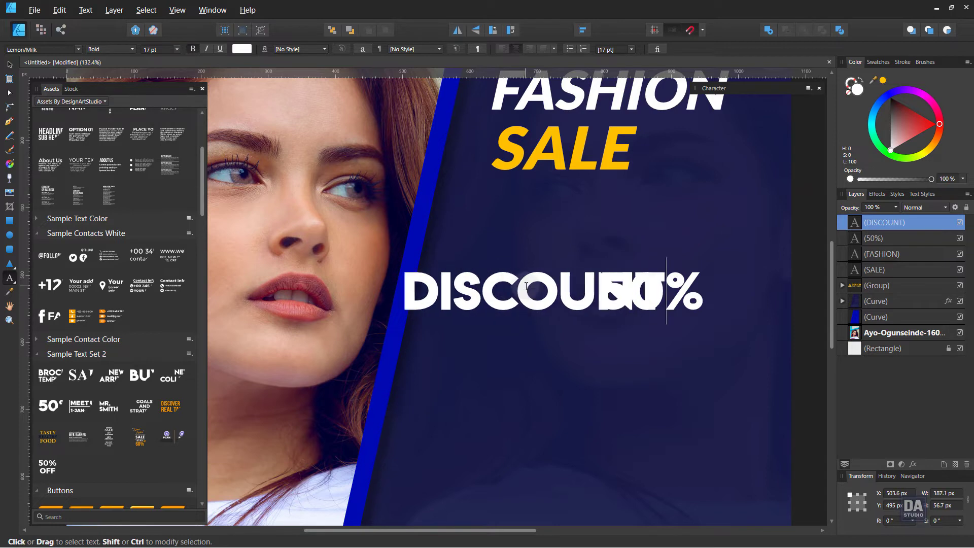
{"action": "left_click", "coordinate": [9, 65]}
{"action": "mouse_move", "coordinate": [588, 297]}
{"action": "left_mouse_down"}
{"action": "mouse_move", "coordinate": [606, 297]}
{"action": "mouse_move", "coordinate": [505, 287]}
{"action": "mouse_move", "coordinate": [599, 276]}
{"action": "left_mouse_up"}
{"action": "scroll", "coordinate": [515, 295], "scroll_direction": "up", "scroll_amount": 2}
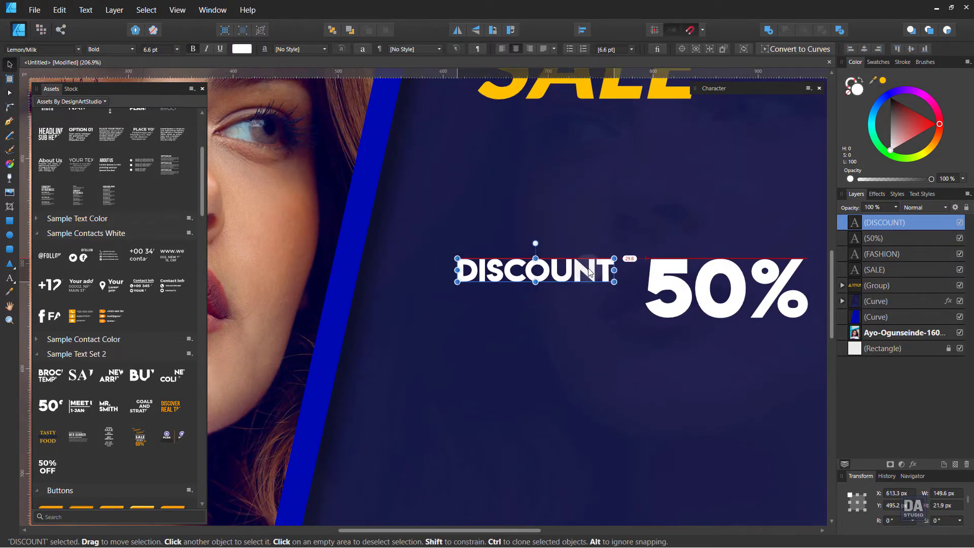
{"action": "left_click", "coordinate": [682, 298], "text": "shift"}
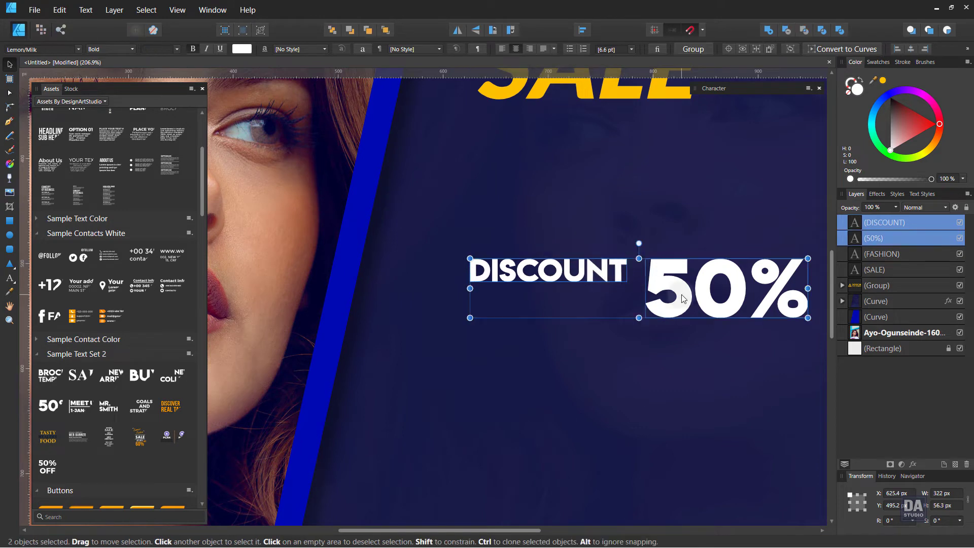
{"action": "left_click", "coordinate": [64, 50]}
Step: Set DISCOUNT and 50% in Lato and copy DISCOUNT beneath itself
{"action": "type", "text": "lato"}
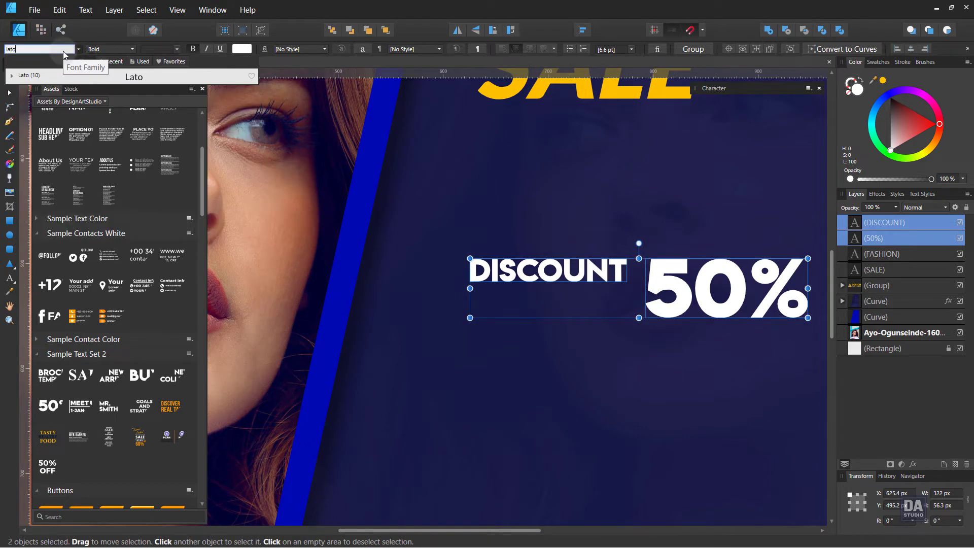
{"action": "left_click", "coordinate": [106, 74]}
{"action": "left_click", "coordinate": [593, 281]}
{"action": "mouse_move", "coordinate": [592, 281]}
{"action": "left_mouse_down"}
{"action": "mouse_move", "coordinate": [614, 278]}
{"action": "mouse_move", "coordinate": [604, 312]}
{"action": "left_mouse_up"}
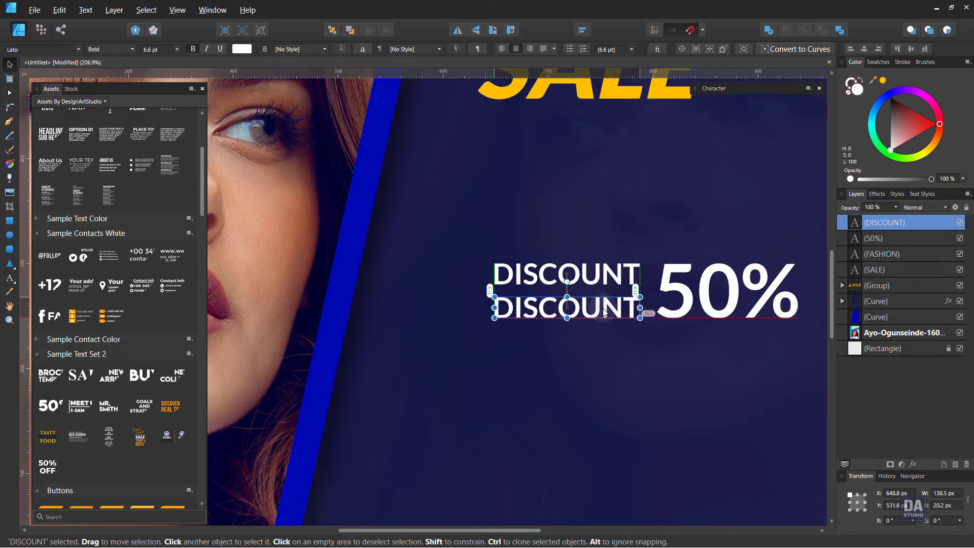
Step: Retype the copy as UP TO and size it and DISCOUNT to equal widths
{"action": "double_click", "coordinate": [604, 308]}
{"action": "type", "text": "U"}
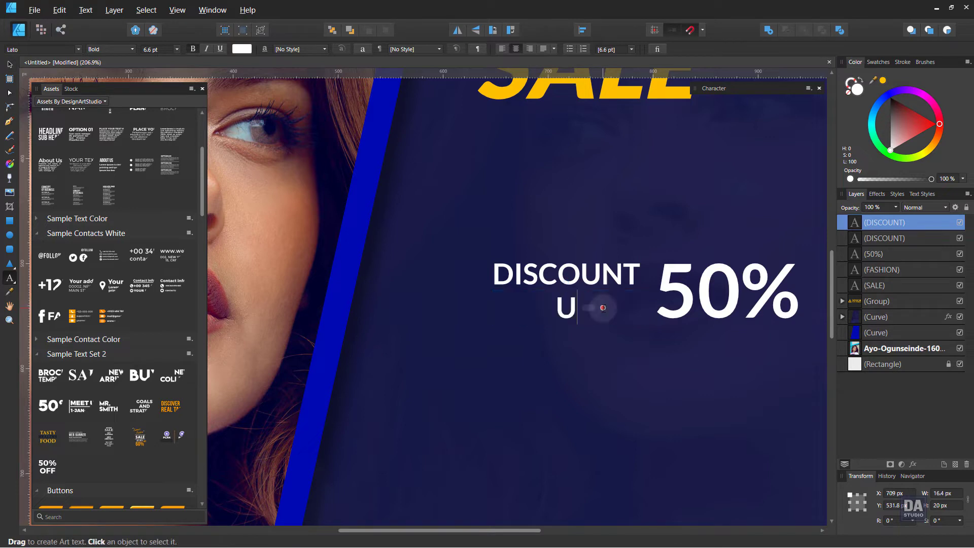
{"action": "type", "text": "P TO"}
{"action": "key", "text": "Escape"}
{"action": "key", "text": "v"}
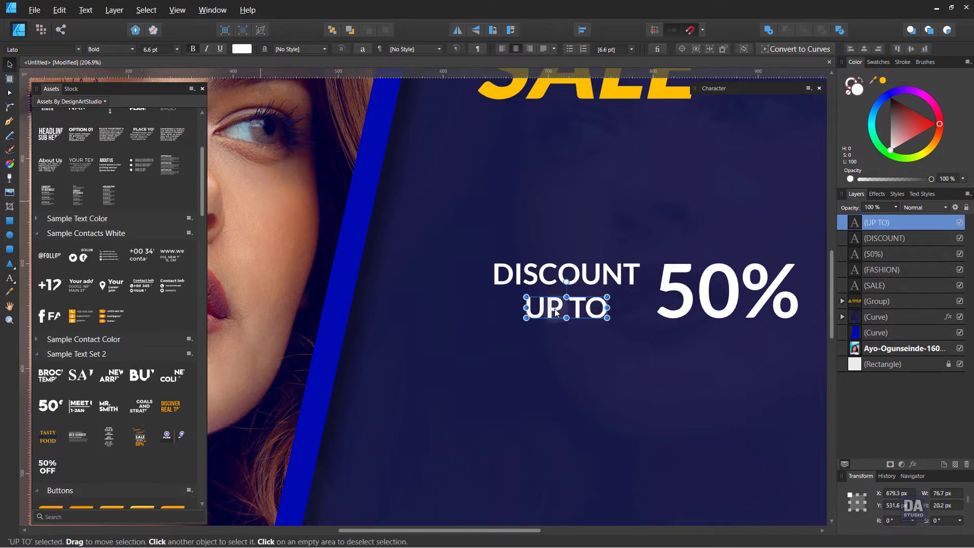
{"action": "left_click_drag", "start_coordinate": [607, 297], "coordinate": [632, 292]}
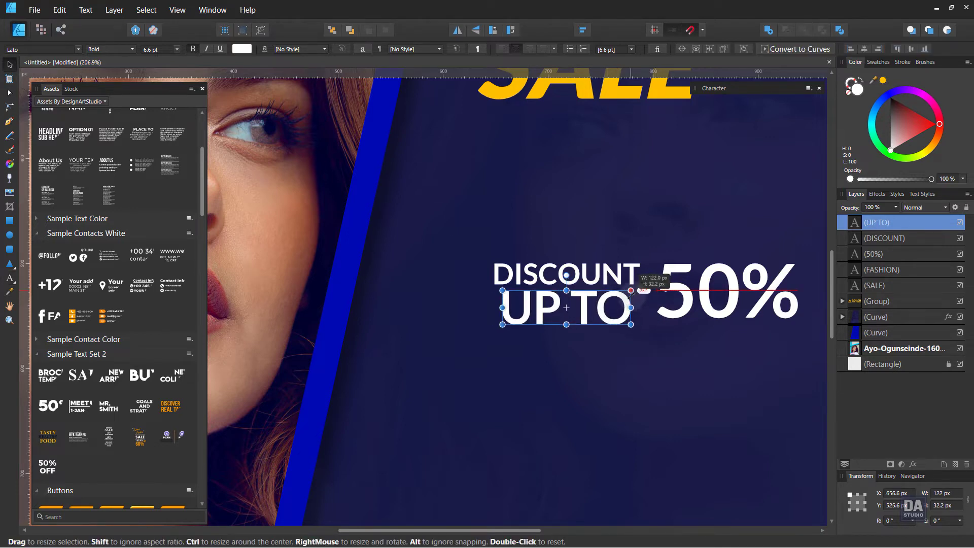
{"action": "left_click", "coordinate": [625, 280]}
{"action": "left_click_drag", "start_coordinate": [640, 262], "coordinate": [631, 265]}
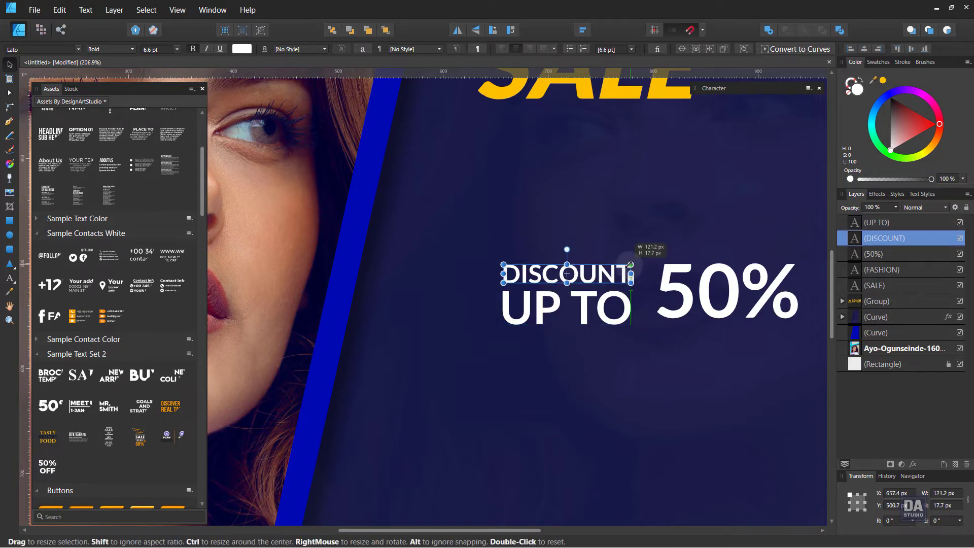
Step: Enlarge 50% to match the height of the two stacked lines
{"action": "left_click", "coordinate": [624, 310], "text": "shift"}
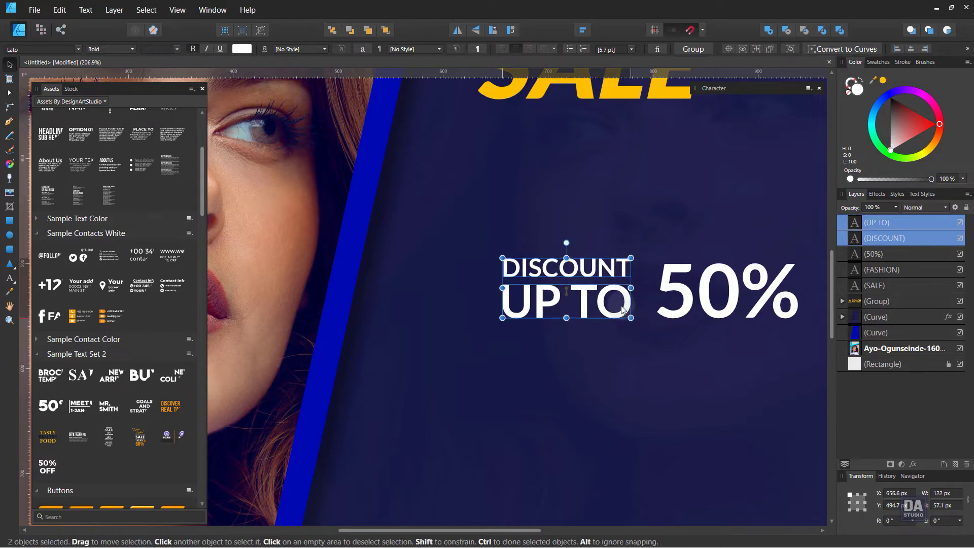
{"action": "left_click", "coordinate": [666, 291]}
{"action": "left_click_drag", "start_coordinate": [654, 259], "coordinate": [644, 258]}
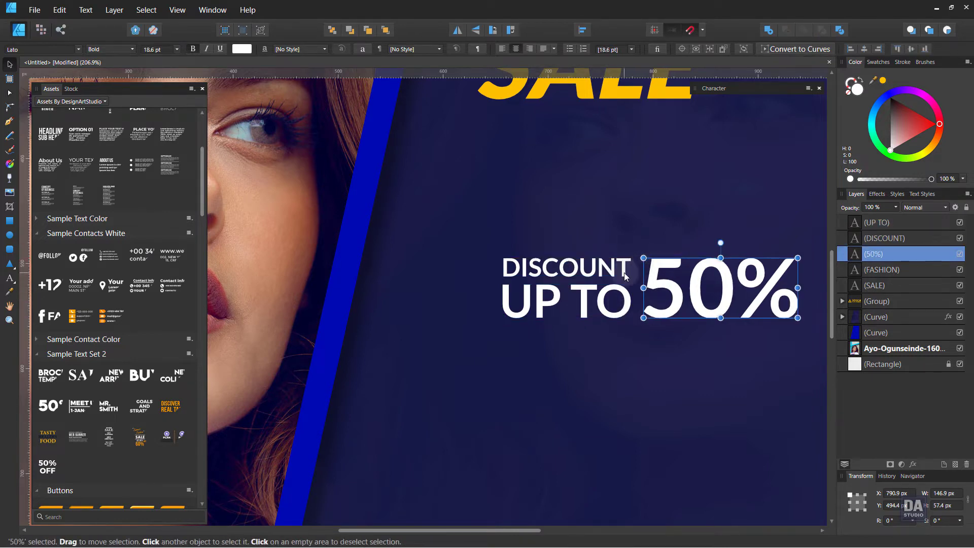
Step: Shrink the DISCOUNT / UP TO / 50% block and move it just under SALE
{"action": "left_click", "coordinate": [627, 266]}
{"action": "left_click", "coordinate": [624, 307], "text": "shift"}
{"action": "left_click", "coordinate": [671, 309], "text": "shift"}
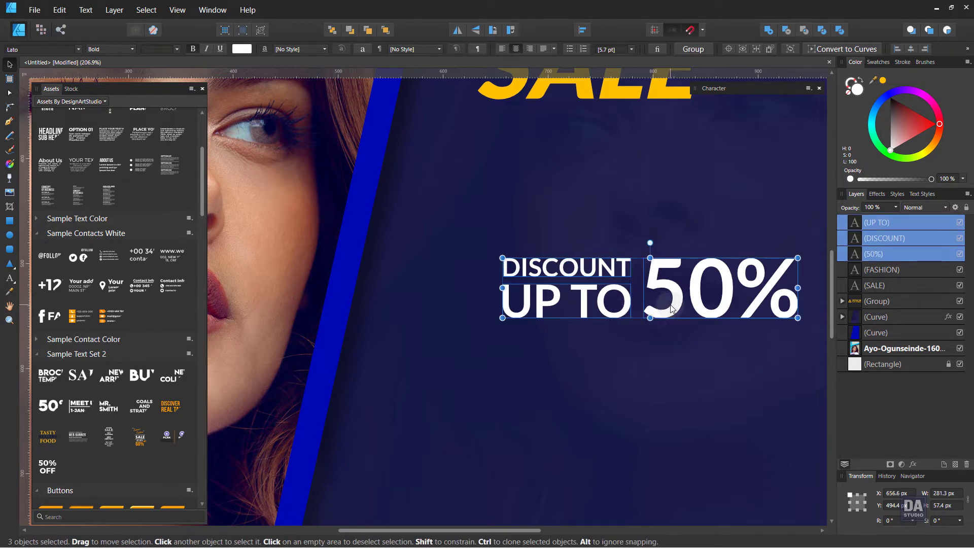
{"action": "left_click_drag", "start_coordinate": [797, 317], "coordinate": [742, 306]}
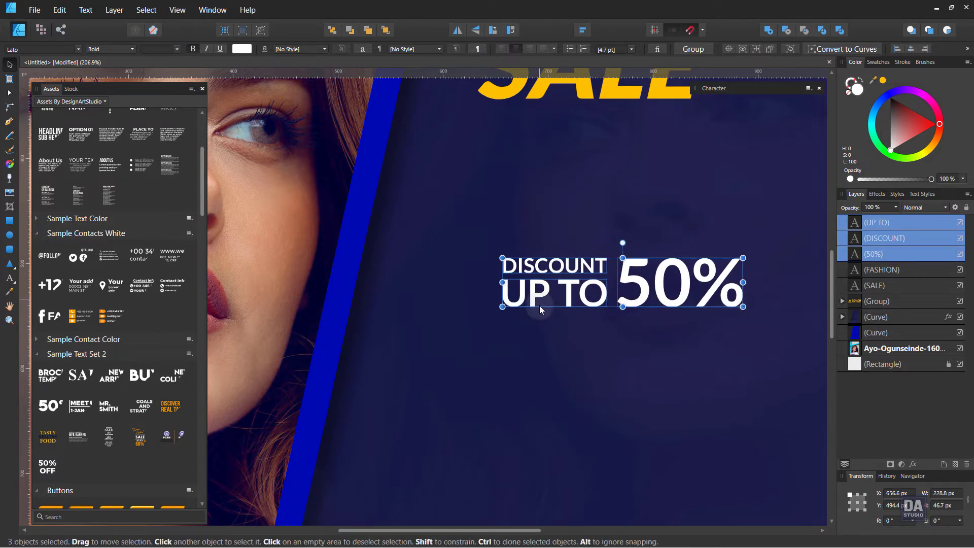
{"action": "scroll", "coordinate": [540, 305], "scroll_direction": "down", "scroll_amount": 3}
{"action": "left_click_drag", "start_coordinate": [587, 309], "coordinate": [577, 265]}
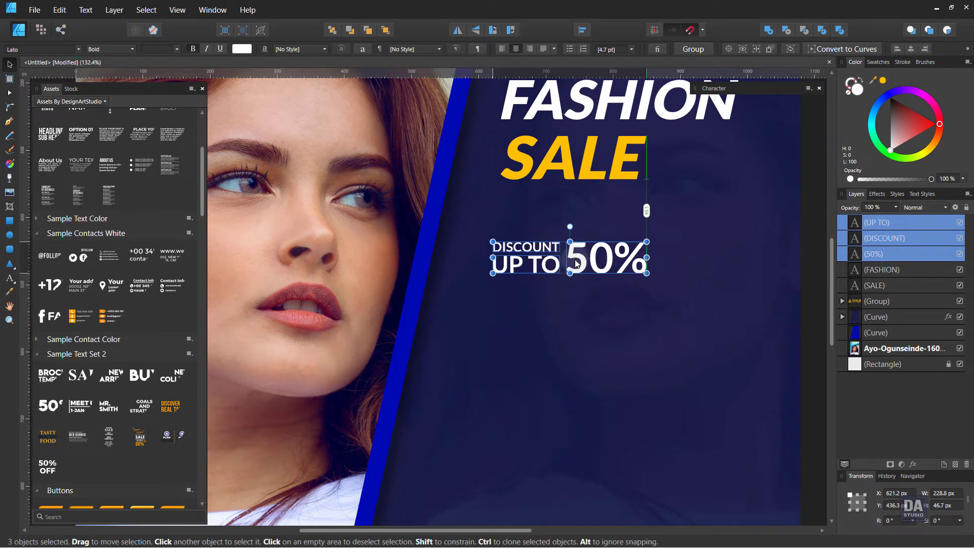
{"action": "scroll", "coordinate": [579, 274], "scroll_direction": "down", "scroll_amount": 5}
{"action": "left_click", "coordinate": [715, 299]}
Step: Draw a wide navy band across the panel, layered beneath the blue stripe
{"action": "scroll", "coordinate": [603, 276], "scroll_direction": "up", "scroll_amount": 1}
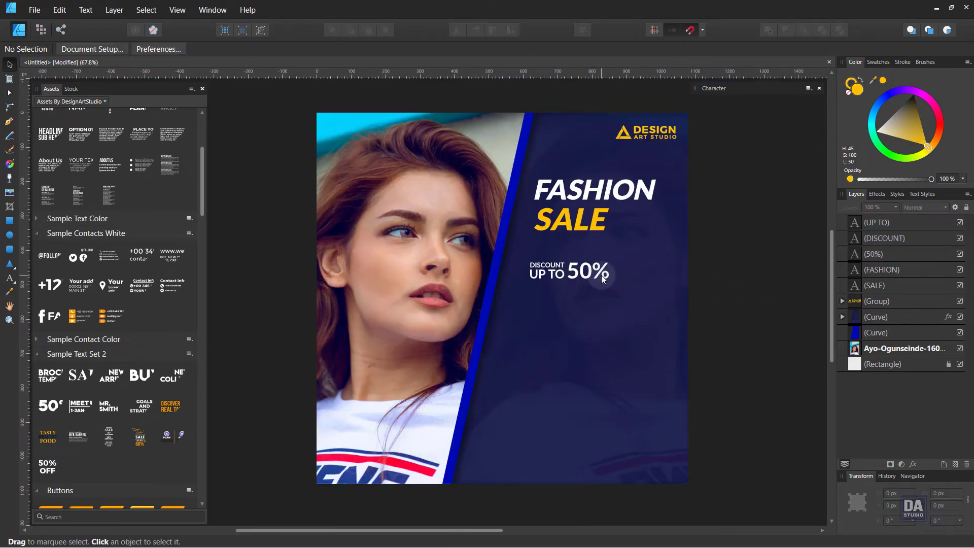
{"action": "scroll", "coordinate": [580, 284], "scroll_direction": "up", "scroll_amount": 1}
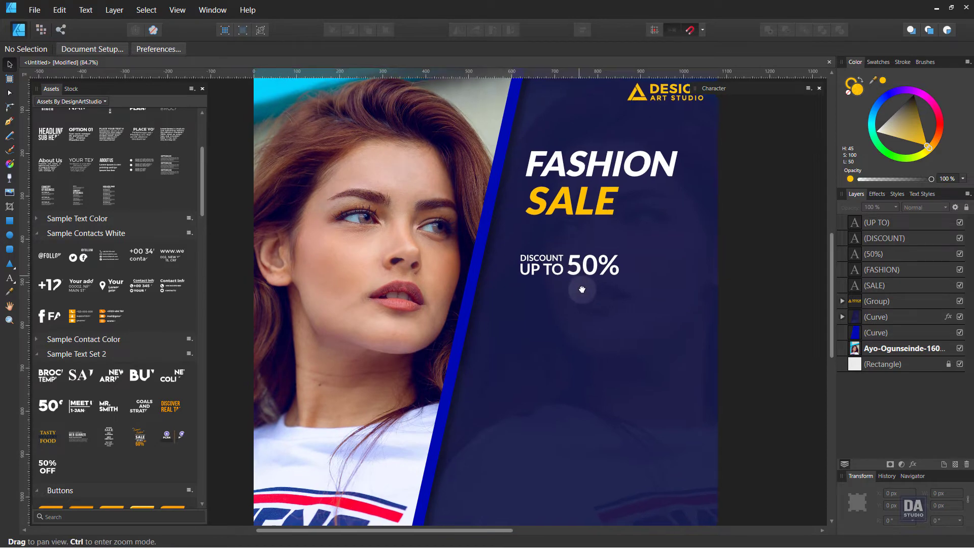
{"action": "left_click_drag", "start_coordinate": [757, 229], "coordinate": [478, 285]}
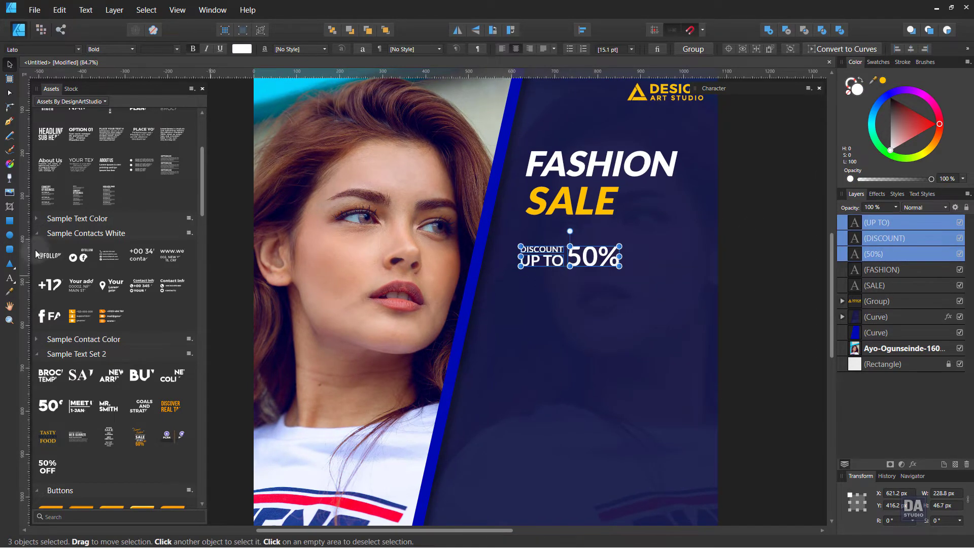
{"action": "left_click", "coordinate": [9, 220]}
{"action": "left_click_drag", "start_coordinate": [718, 283], "coordinate": [439, 390]}
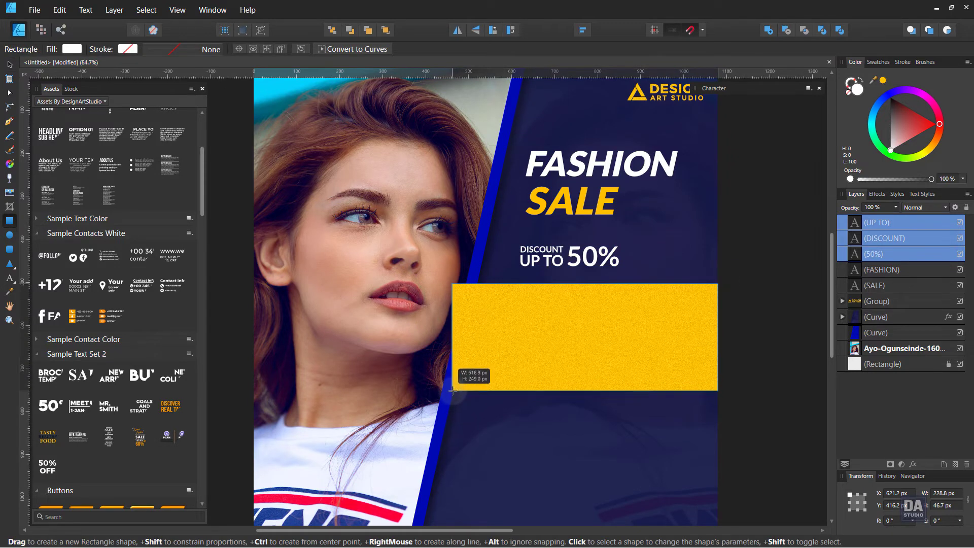
{"action": "left_click_drag", "start_coordinate": [890, 93], "coordinate": [890, 94]}
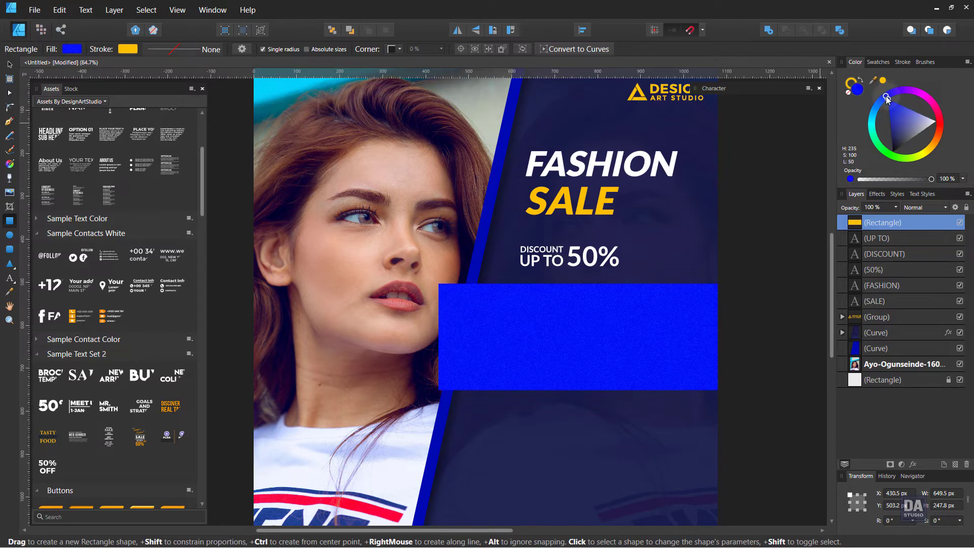
{"action": "left_click_drag", "start_coordinate": [915, 275], "coordinate": [912, 339]}
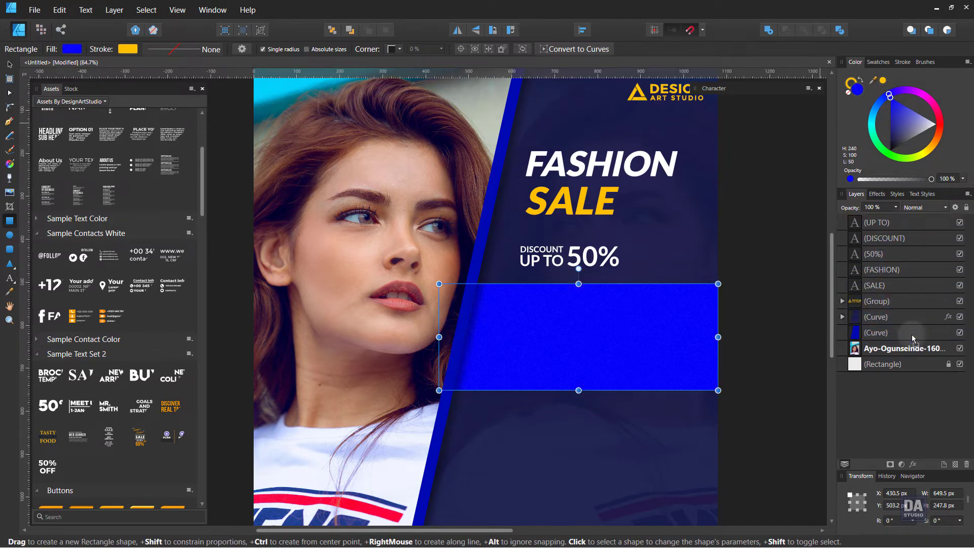
{"action": "left_click_drag", "start_coordinate": [890, 96], "coordinate": [887, 131]}
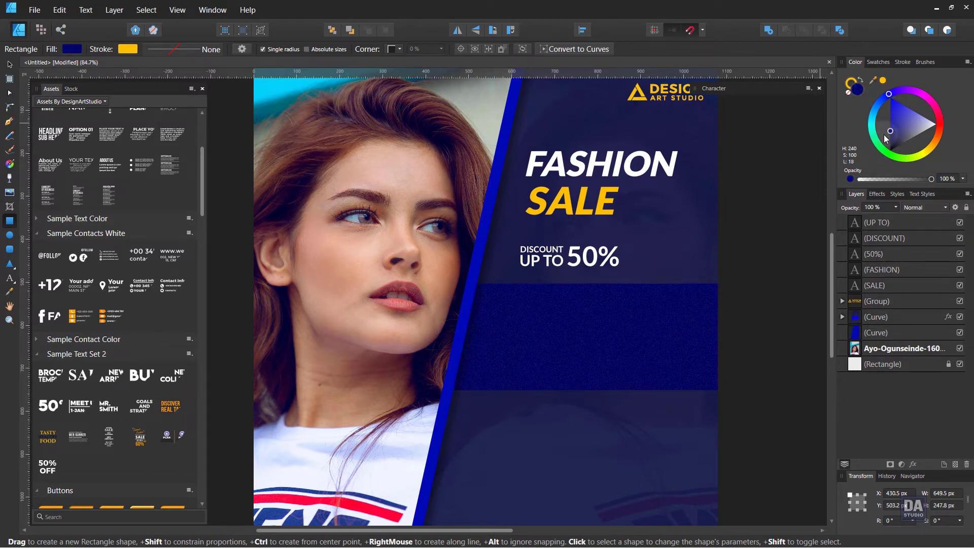
{"action": "left_click", "coordinate": [850, 178]}
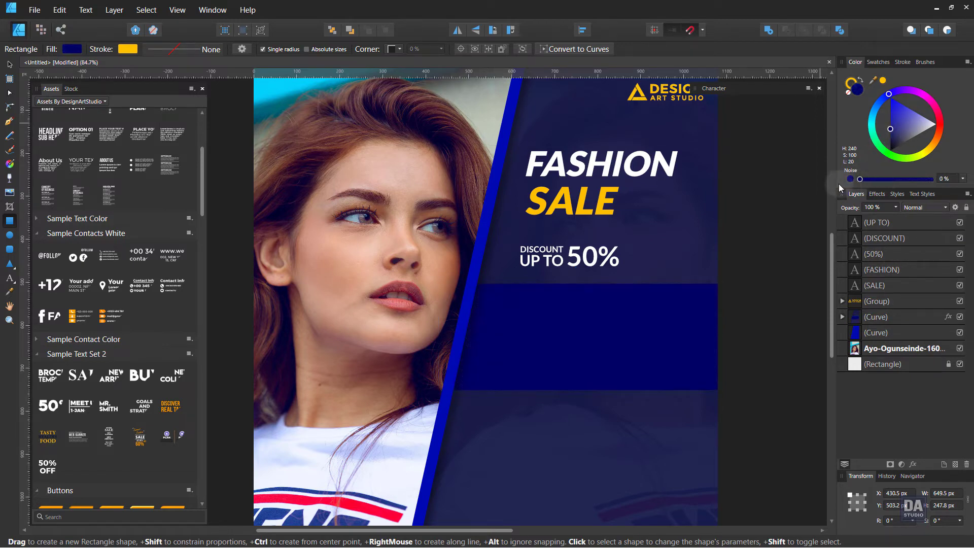
{"action": "left_click", "coordinate": [773, 260]}
Step: Move the navy band down slightly and shorten it from the bottom edge
{"action": "key", "text": "v"}
{"action": "left_click", "coordinate": [675, 339]}
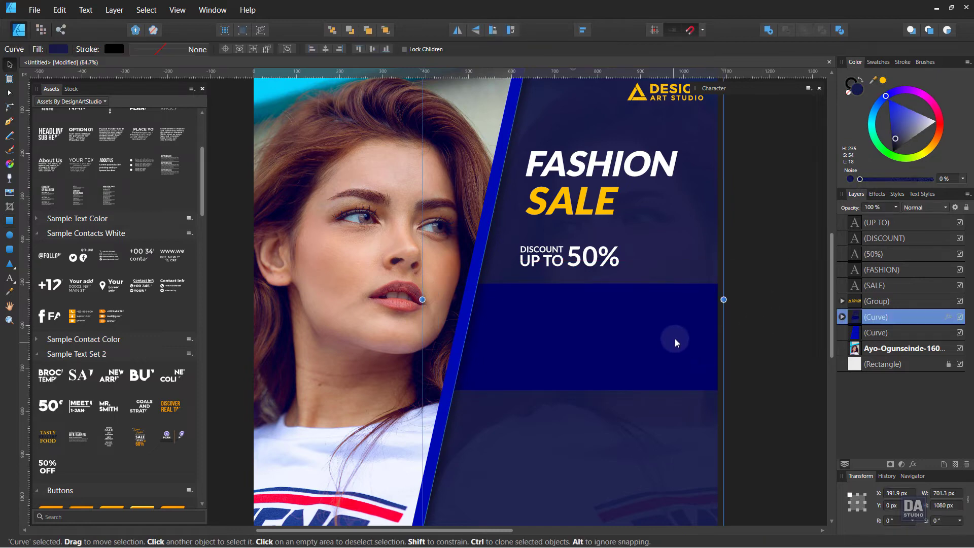
{"action": "left_click_drag", "start_coordinate": [684, 339], "coordinate": [685, 352]}
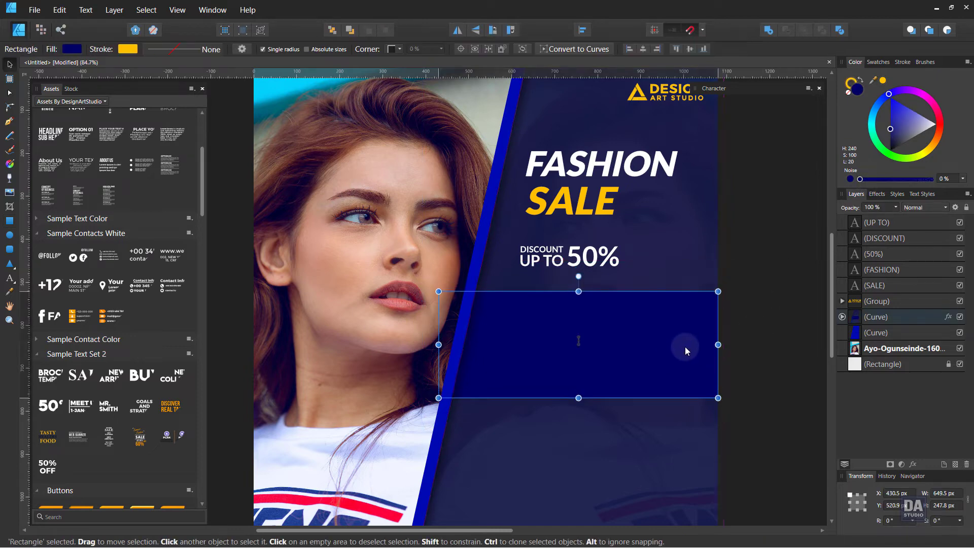
{"action": "left_click_drag", "start_coordinate": [579, 406], "coordinate": [579, 379]}
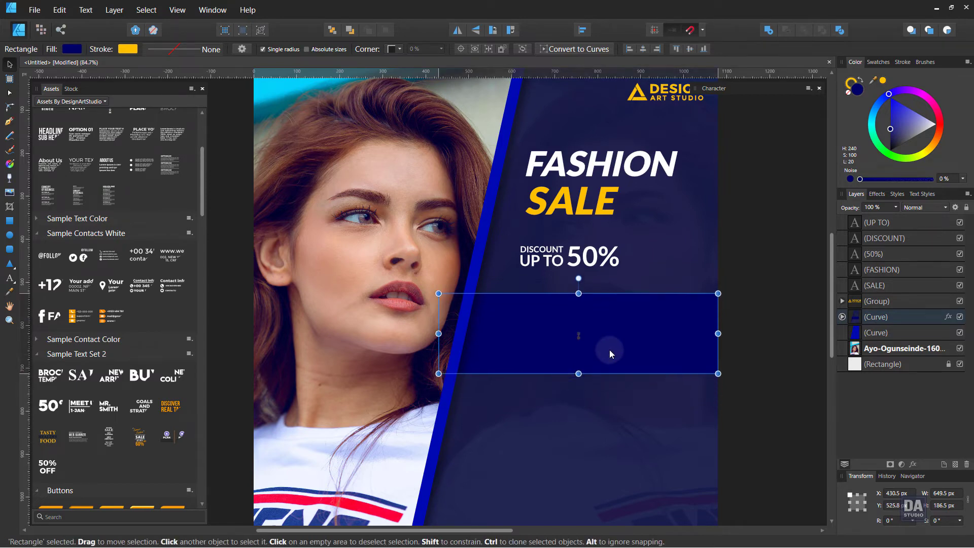
{"action": "scroll", "coordinate": [652, 343], "scroll_direction": "down", "scroll_amount": 2}
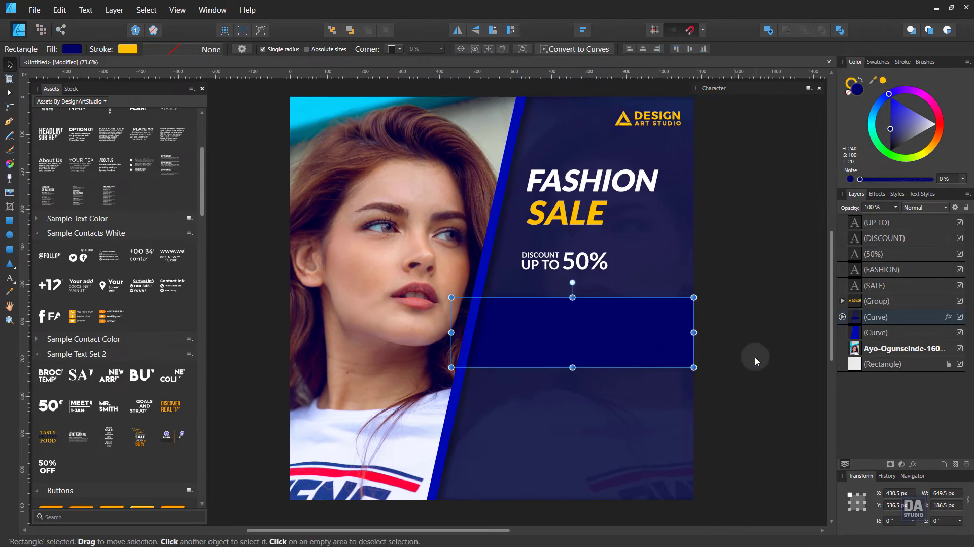
{"action": "left_click", "coordinate": [755, 357]}
{"action": "scroll", "coordinate": [601, 320], "scroll_direction": "up", "scroll_amount": 2}
{"action": "scroll", "coordinate": [568, 329], "scroll_direction": "up", "scroll_amount": 2}
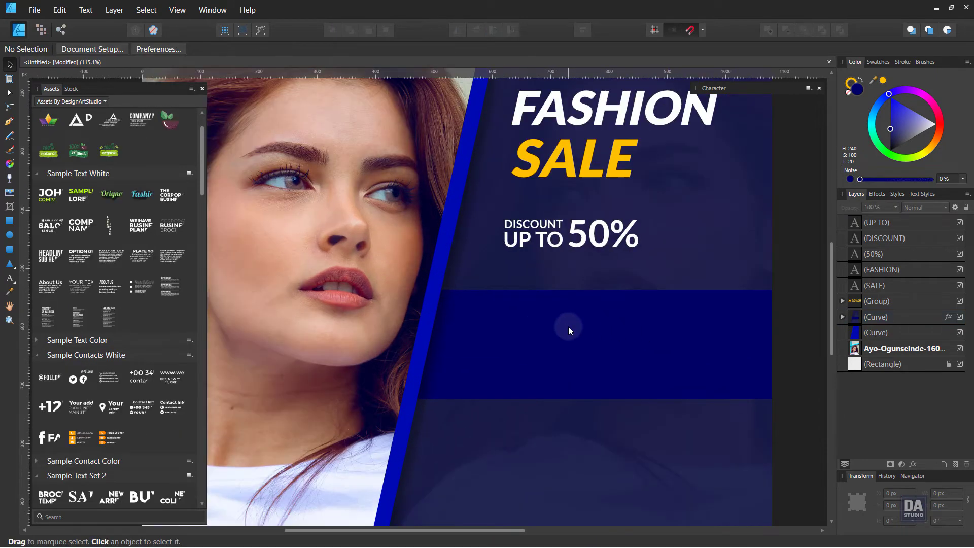
Step: Copy DISCOUNT into the navy band, retype it as NEW COLLECTION and enlarge it
{"action": "left_click", "coordinate": [544, 226]}
{"action": "left_click_drag", "start_coordinate": [544, 226], "coordinate": [504, 325]}
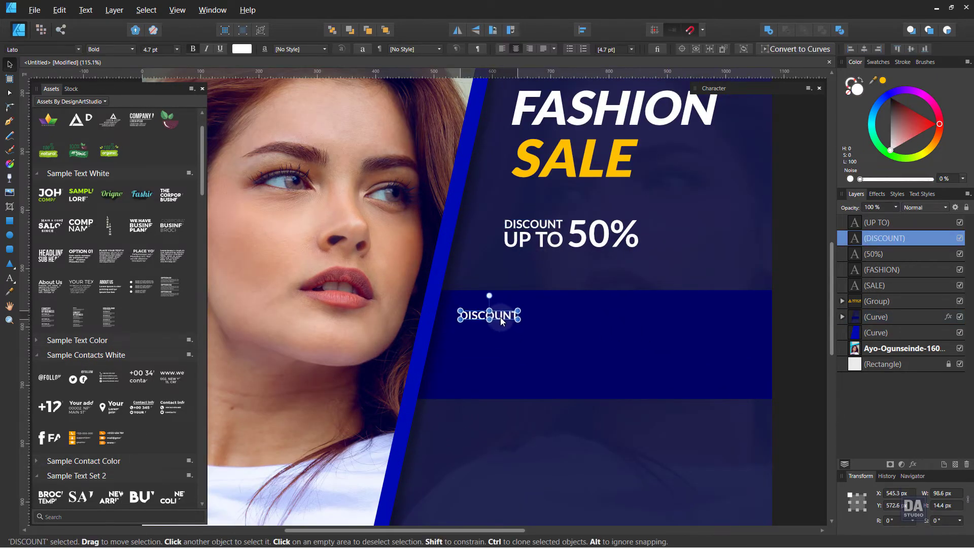
{"action": "double_click", "coordinate": [501, 319]}
{"action": "type", "text": "NEW COLLECTION"}
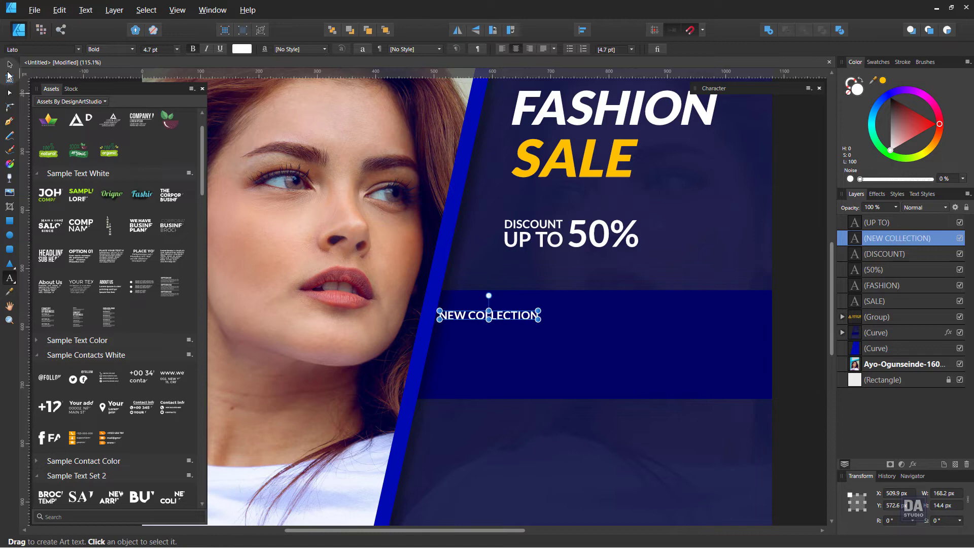
{"action": "left_click", "coordinate": [9, 64]}
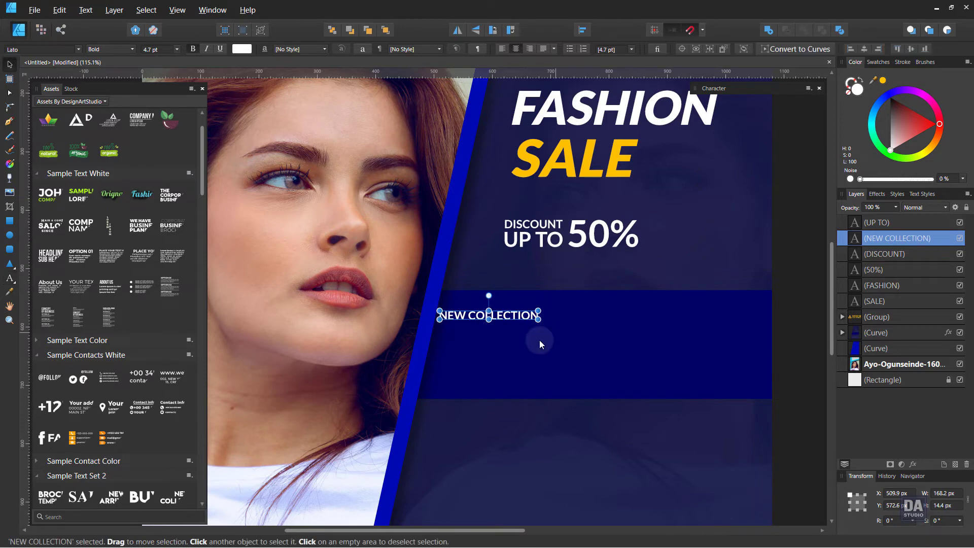
{"action": "left_click_drag", "start_coordinate": [503, 316], "coordinate": [617, 312]}
Step: Set NEW COLLECTION to Black weight and drop a sample text block beneath it
{"action": "left_click", "coordinate": [111, 49]}
{"action": "left_click", "coordinate": [114, 154]}
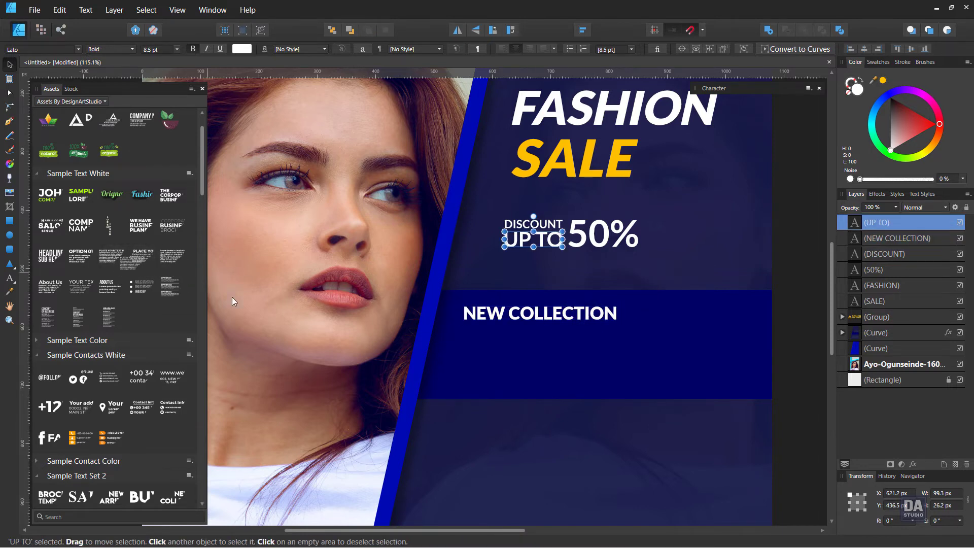
{"action": "left_click_drag", "start_coordinate": [232, 302], "coordinate": [568, 380]}
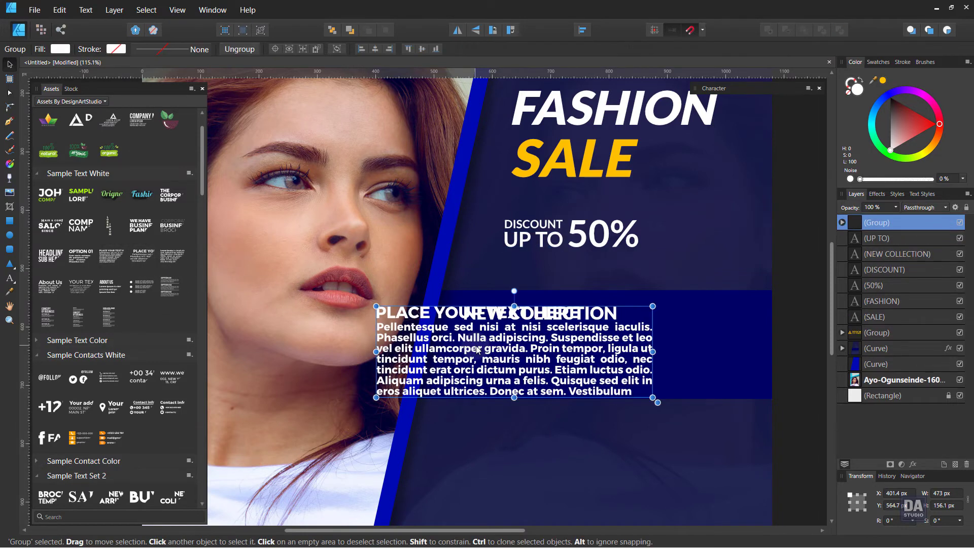
Step: Remove the placeholder's heading and trim its paragraph to three lines beneath NEW COLLECTION
{"action": "double_click", "coordinate": [569, 379]}
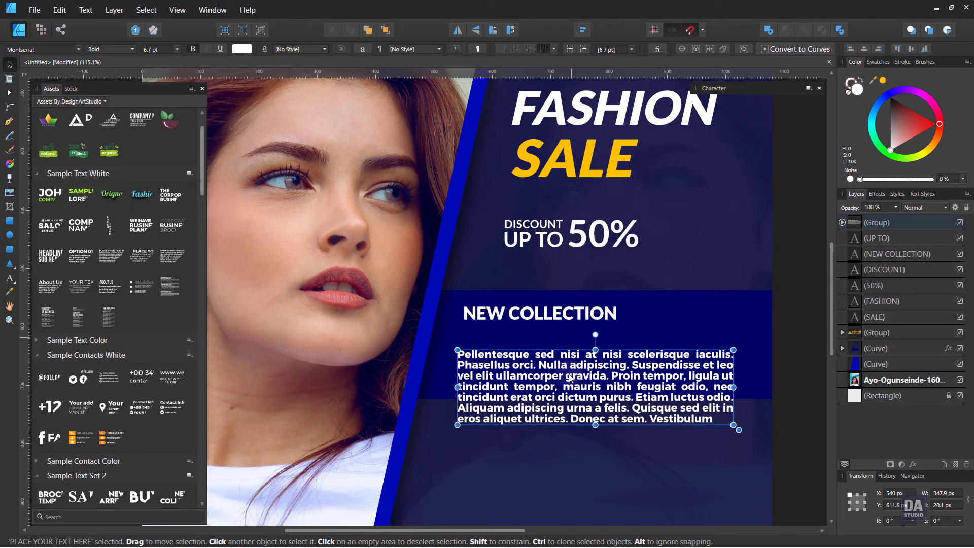
{"action": "left_click_drag", "start_coordinate": [595, 424], "coordinate": [595, 356]}
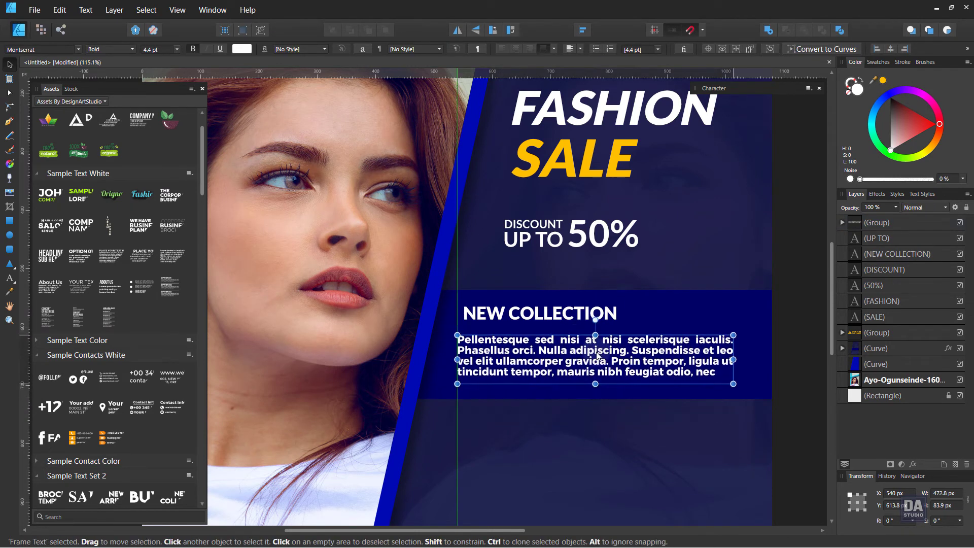
{"action": "left_click_drag", "start_coordinate": [734, 355], "coordinate": [743, 356]}
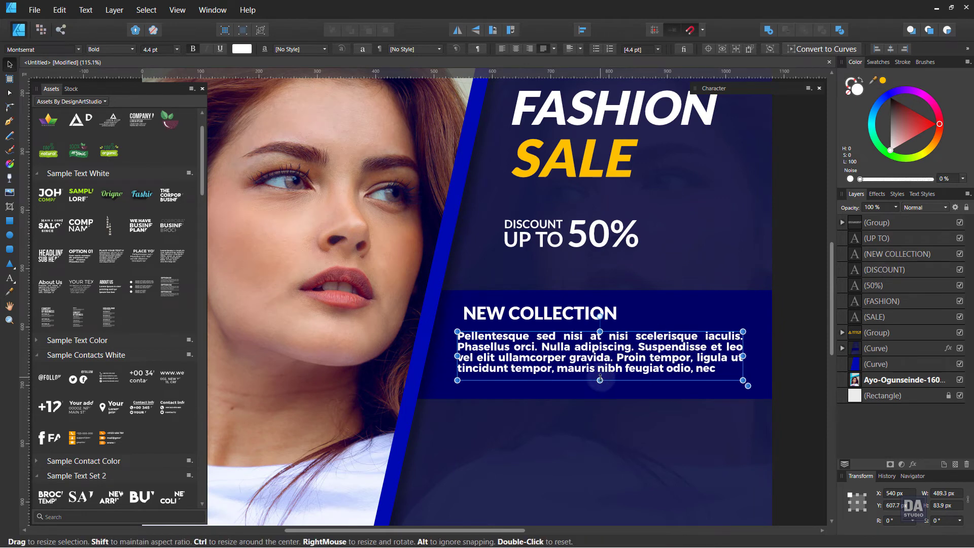
{"action": "left_click_drag", "start_coordinate": [599, 378], "coordinate": [596, 367]}
Step: Increase the paragraph's leading, reduce it to 4.3 pt, and set it to Regular weight
{"action": "left_click", "coordinate": [714, 89]}
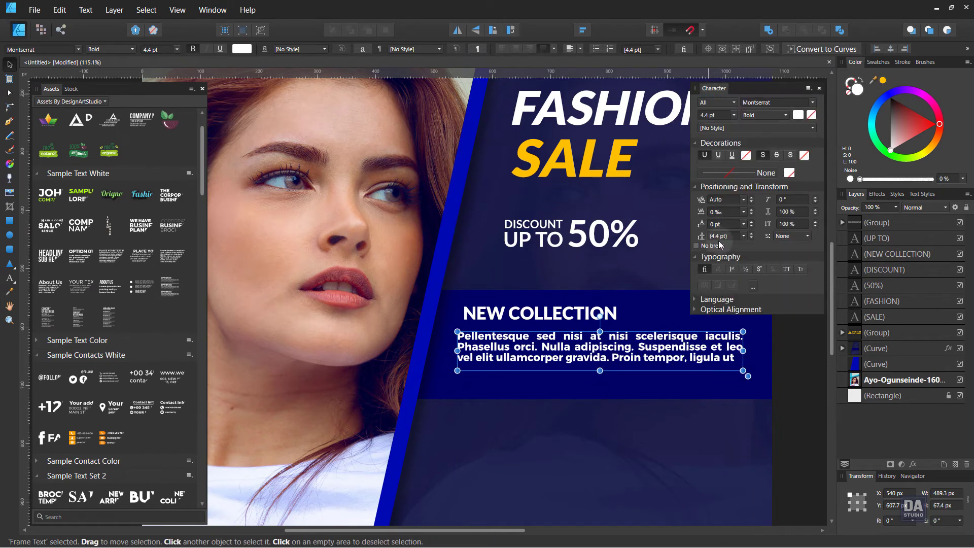
{"action": "scroll", "coordinate": [723, 237], "scroll_direction": "up", "scroll_amount": 1}
{"action": "left_click", "coordinate": [753, 85]}
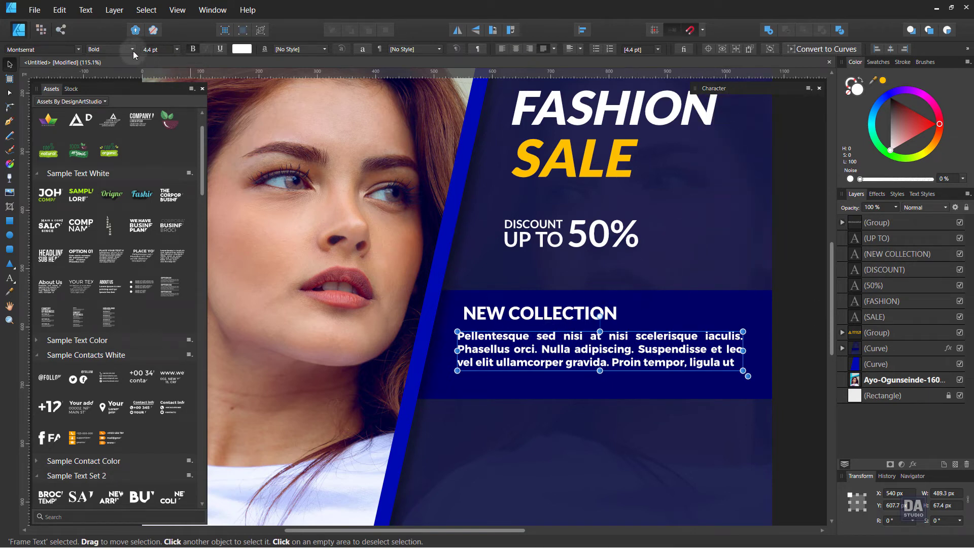
{"action": "scroll", "coordinate": [153, 51], "scroll_direction": "up", "scroll_amount": 1}
{"action": "scroll", "coordinate": [154, 51], "scroll_direction": "down", "scroll_amount": 1}
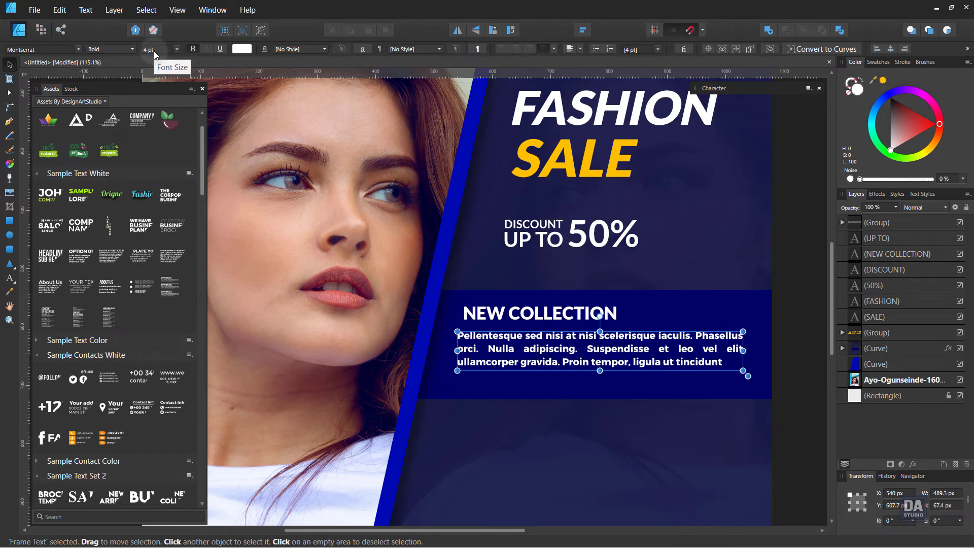
{"action": "scroll", "coordinate": [154, 51], "scroll_direction": "up", "scroll_amount": 1}
{"action": "scroll", "coordinate": [154, 50], "scroll_direction": "up", "scroll_amount": 1}
{"action": "scroll", "coordinate": [154, 51], "scroll_direction": "up", "scroll_amount": 1}
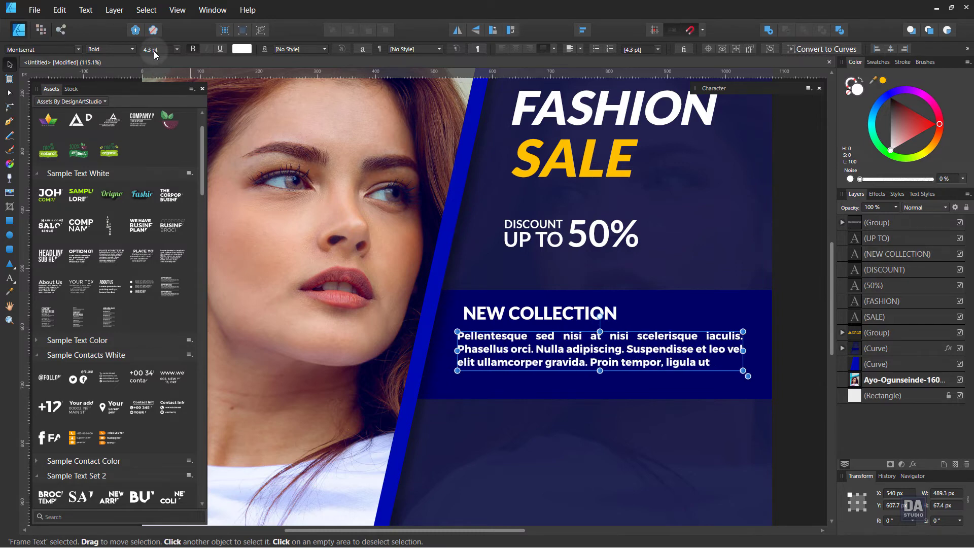
{"action": "left_click", "coordinate": [121, 50]}
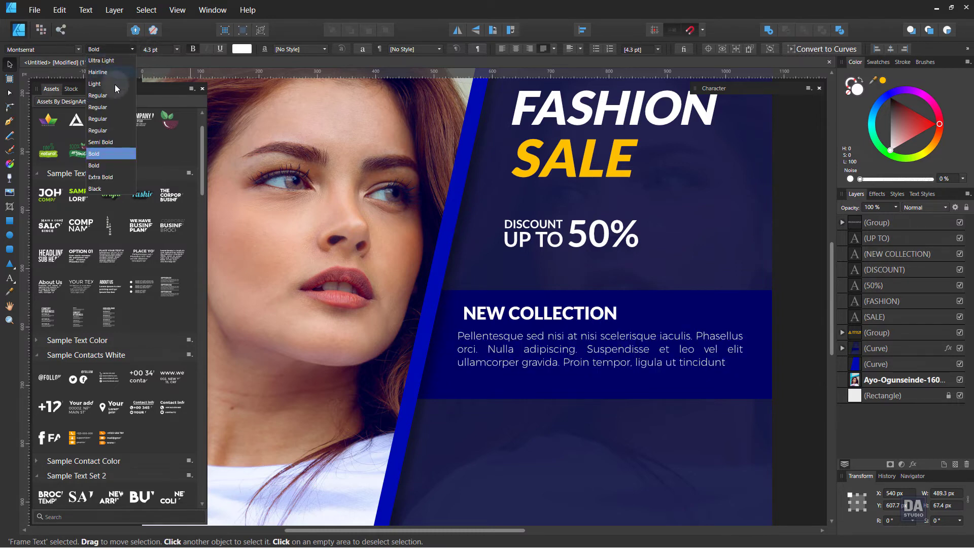
{"action": "left_click", "coordinate": [111, 131]}
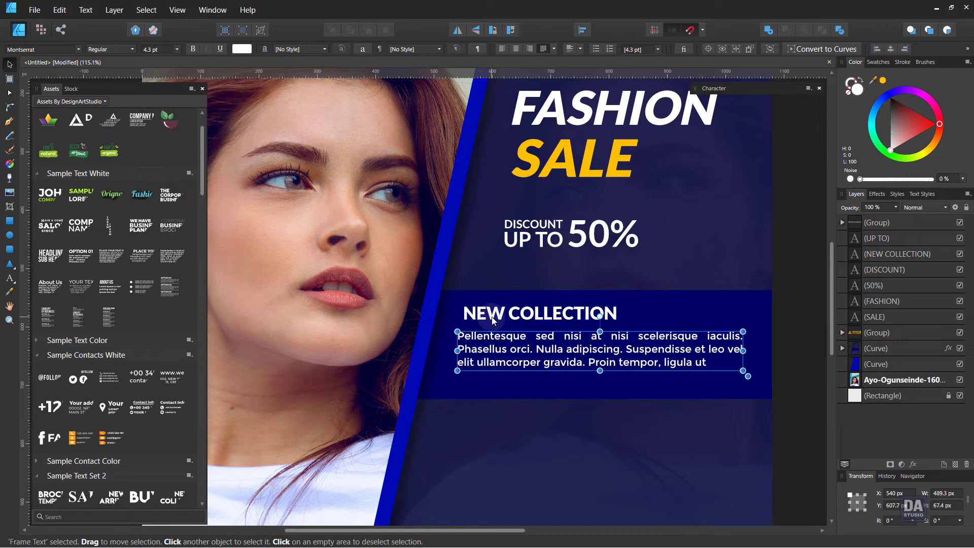
{"action": "left_click", "coordinate": [500, 319], "text": "shift"}
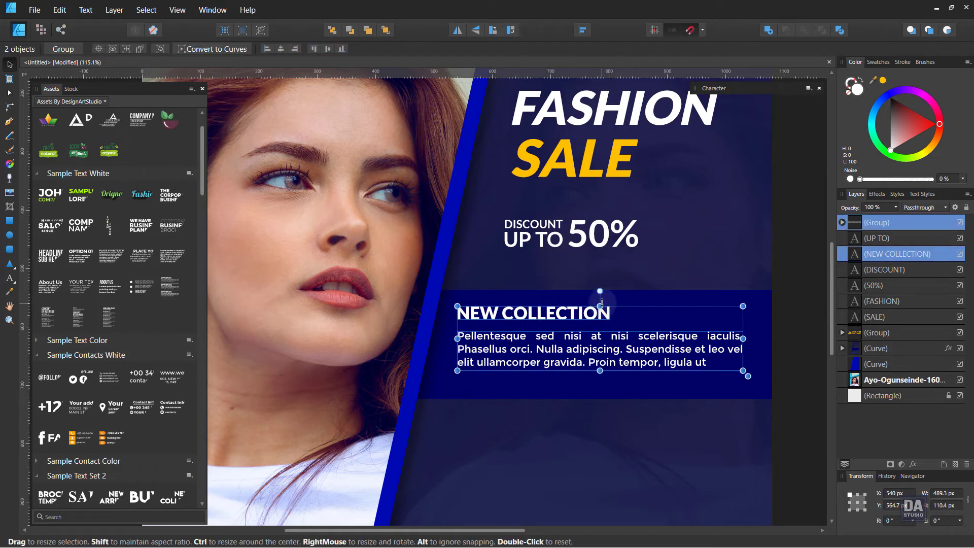
Step: Shear NEW COLLECTION and its paragraph to about -13° so they lean like italics
{"action": "left_click_drag", "start_coordinate": [609, 301], "coordinate": [616, 305]}
{"action": "double_click", "coordinate": [607, 350]}
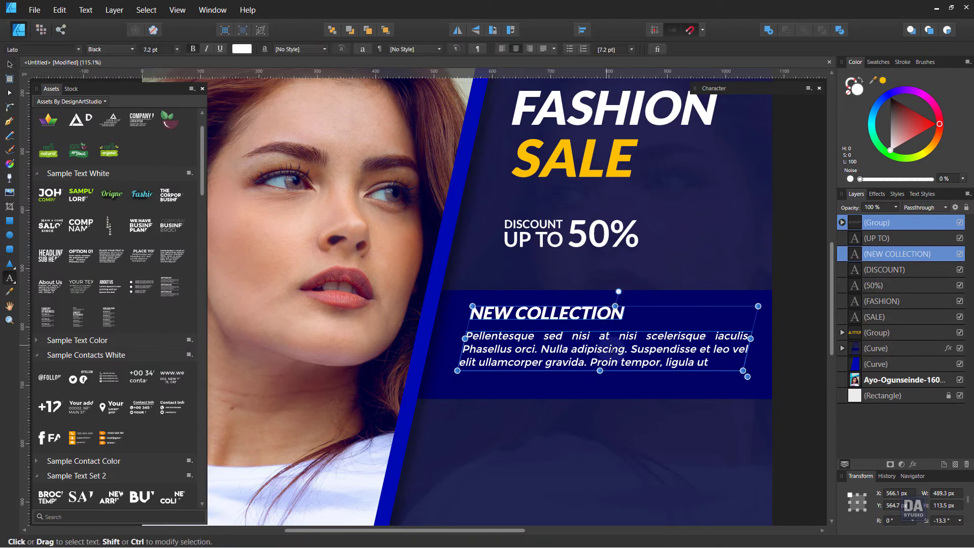
{"action": "key", "text": "Escape"}
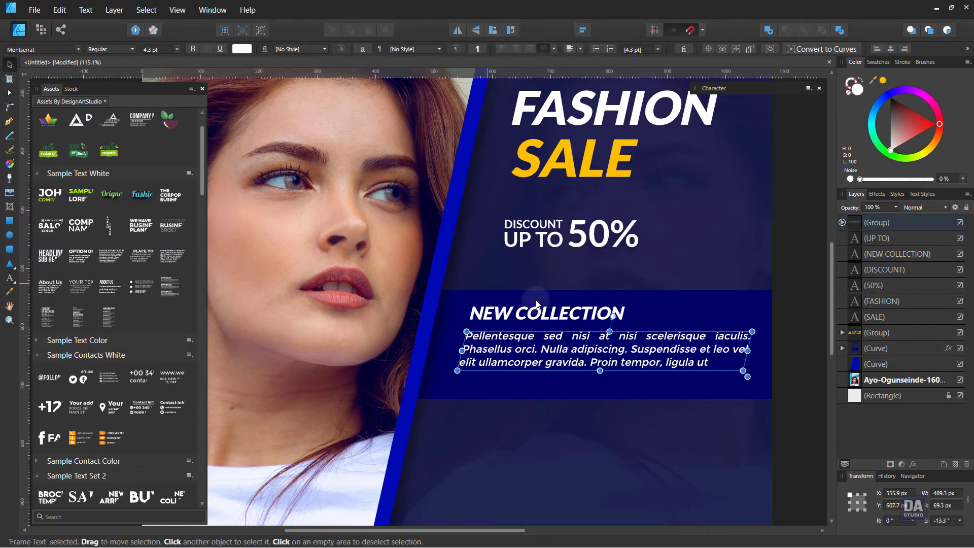
{"action": "left_click", "coordinate": [598, 325], "text": "shift"}
{"action": "key", "text": "ctrl+z"}
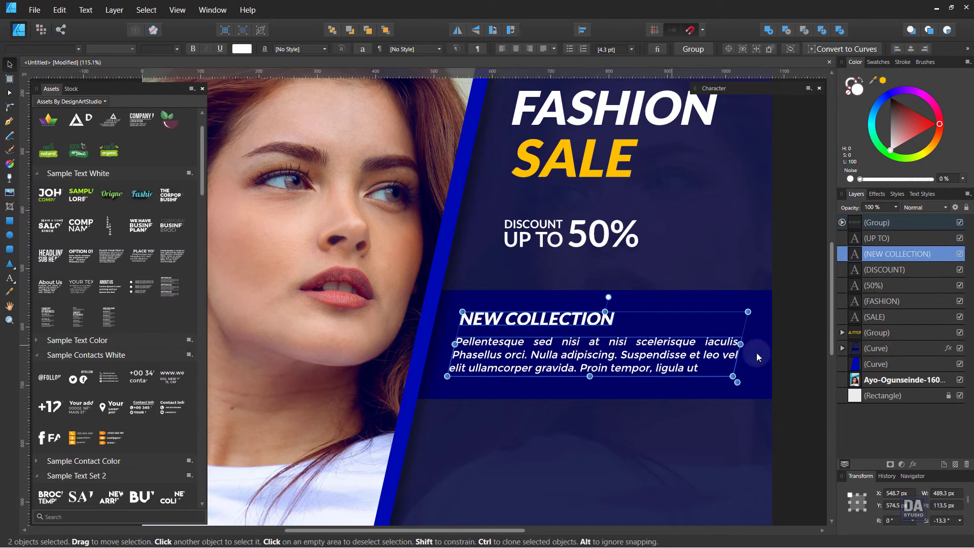
{"action": "key", "text": "ctrl+d"}
Step: Deselect the slanted texts and zoom to fit the whole poster
{"action": "left_click", "coordinate": [548, 319]}
{"action": "left_click", "coordinate": [584, 357], "text": "shift"}
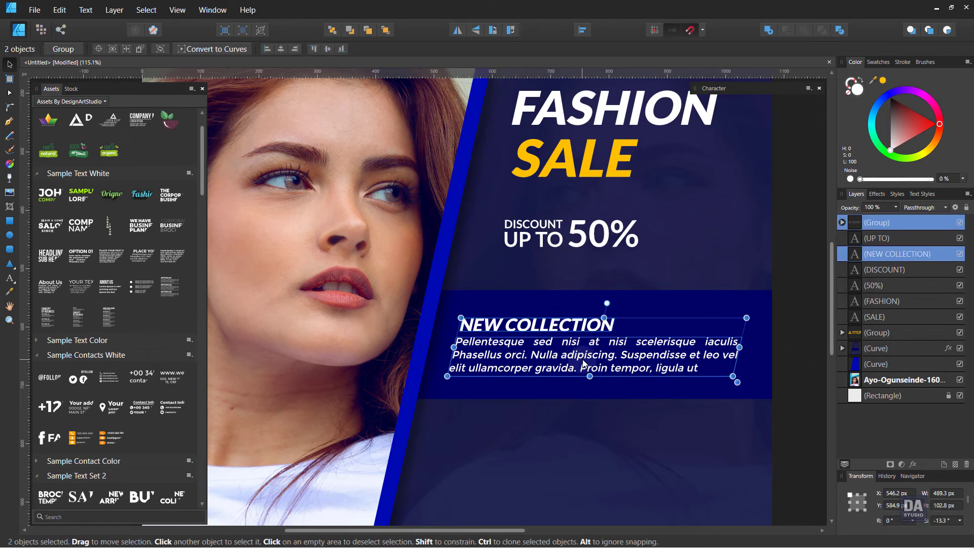
{"action": "key", "text": "ctrl+z"}
{"action": "key", "text": "ctrl+z"}
{"action": "key", "text": "ctrl+d"}
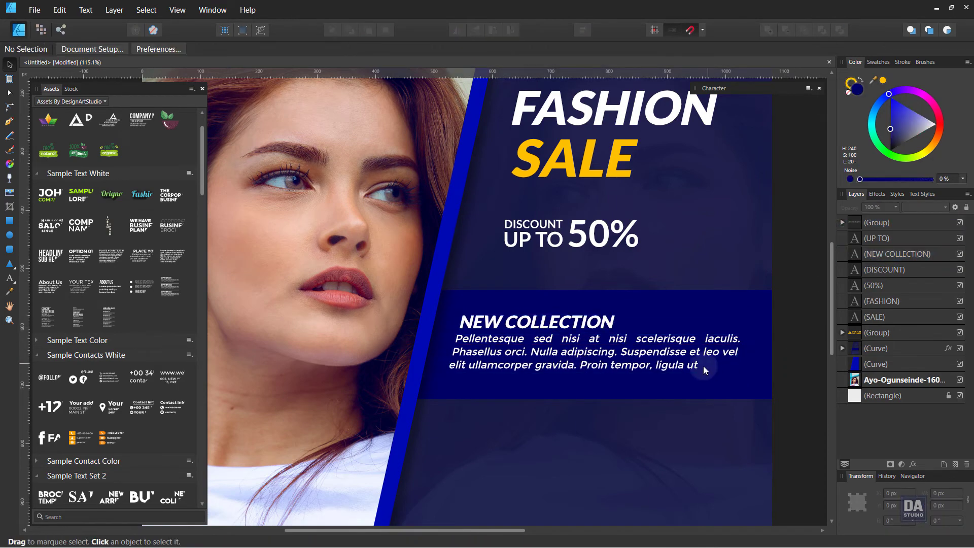
{"action": "key", "text": "ctrl+0"}
{"action": "left_click_drag", "start_coordinate": [701, 450], "coordinate": [592, 433]}
Step: Set the BUY 1 GET 1 text in Lato Black
{"action": "scroll", "coordinate": [586, 421], "scroll_direction": "up", "scroll_amount": 2}
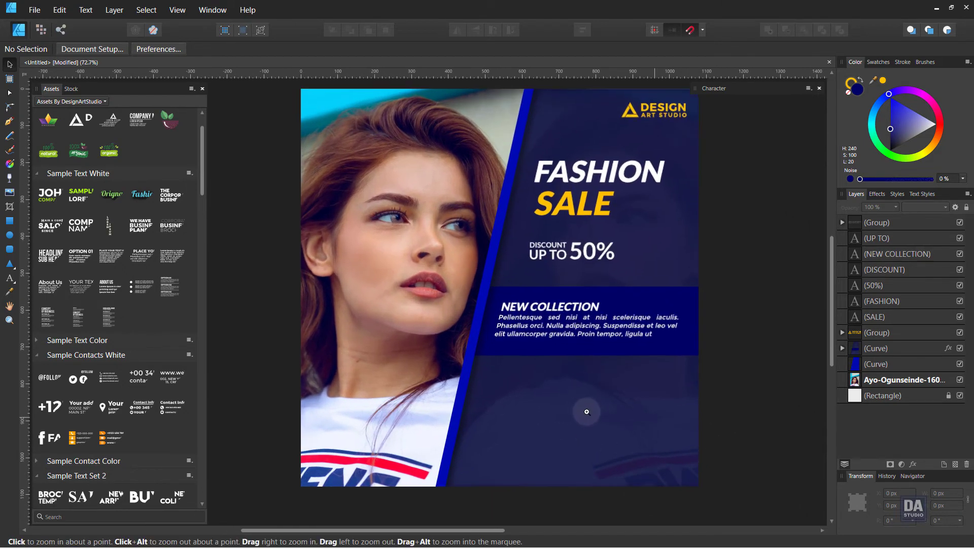
{"action": "scroll", "coordinate": [107, 417], "scroll_direction": "down", "scroll_amount": 1}
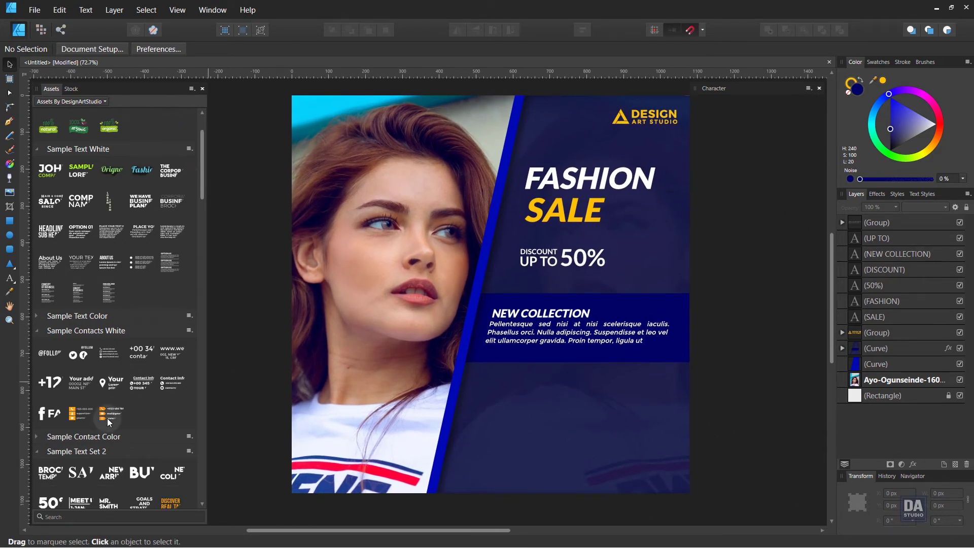
{"action": "scroll", "coordinate": [108, 417], "scroll_direction": "down", "scroll_amount": 2}
{"action": "left_click_drag", "start_coordinate": [141, 424], "coordinate": [585, 415]}
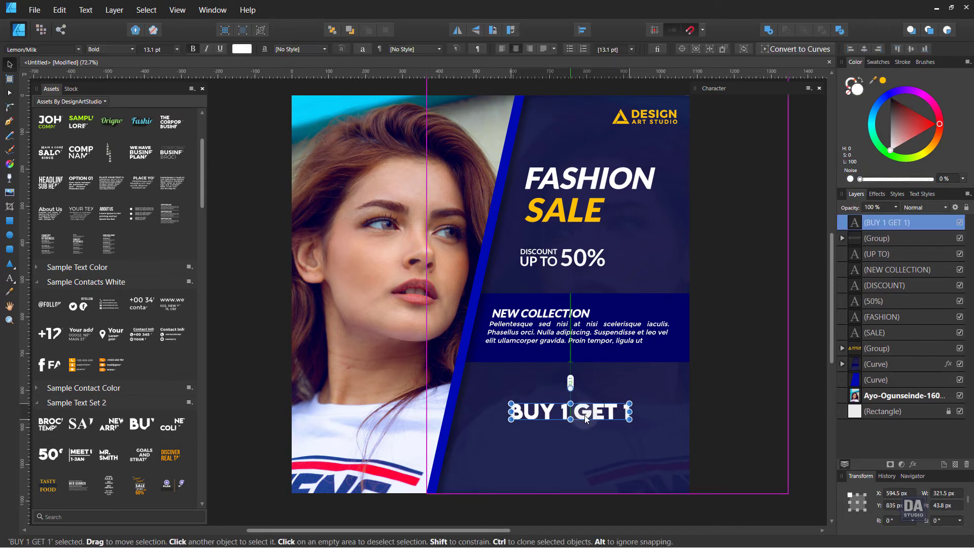
{"action": "left_click", "coordinate": [46, 49]}
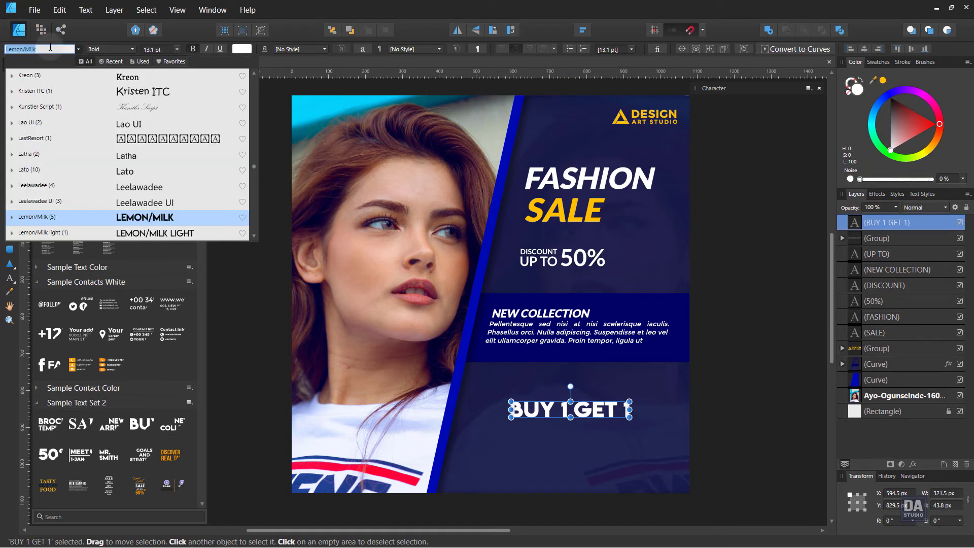
{"action": "type", "text": "Blato"}
{"action": "left_click", "coordinate": [91, 75]}
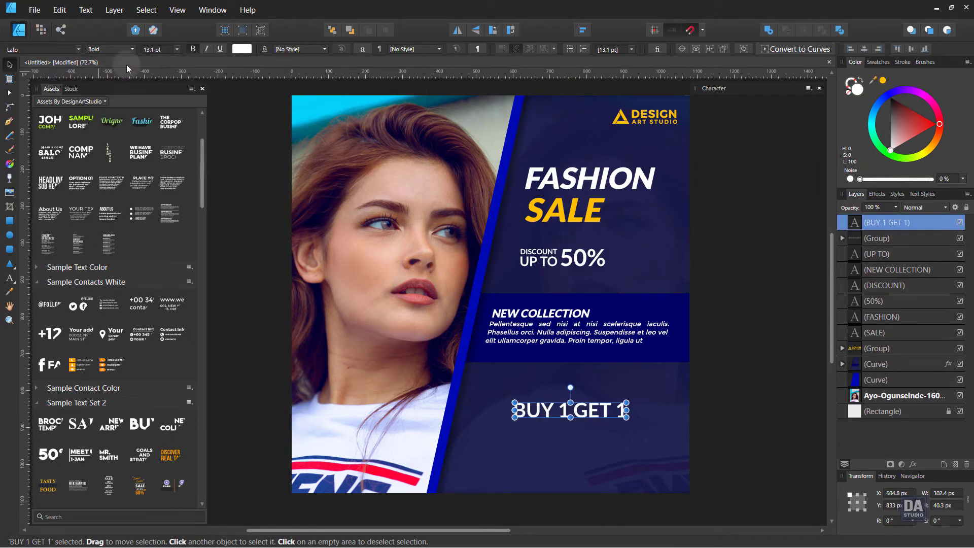
{"action": "left_click", "coordinate": [110, 50]}
{"action": "left_click", "coordinate": [114, 155]}
Step: Enlarge BUY 1 GET 1 slightly and add a SHOP NOW button asset beneath it
{"action": "left_click_drag", "start_coordinate": [627, 418], "coordinate": [614, 401]}
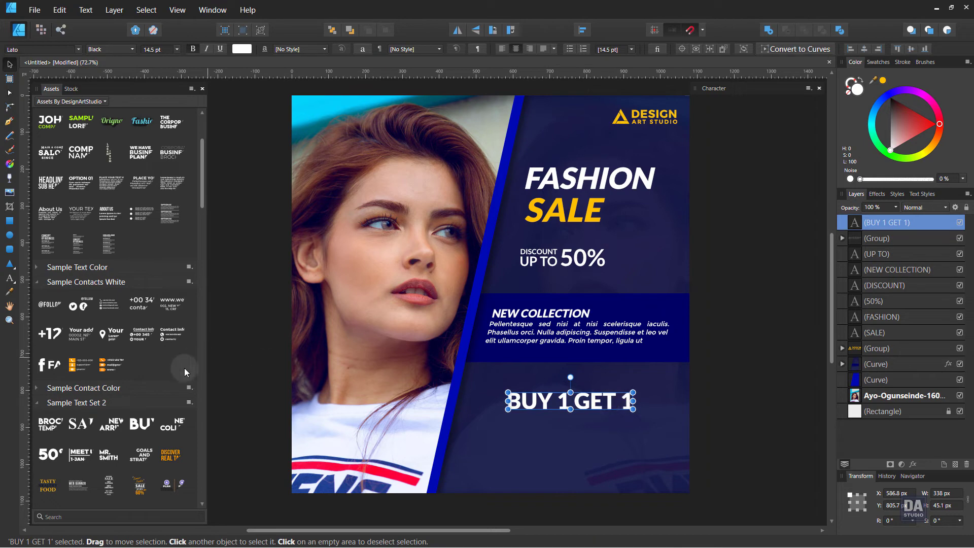
{"action": "scroll", "coordinate": [99, 389], "scroll_direction": "down", "scroll_amount": 5}
{"action": "mouse_move", "coordinate": [56, 419]}
{"action": "left_mouse_down"}
{"action": "mouse_move", "coordinate": [600, 443]}
{"action": "mouse_move", "coordinate": [589, 436]}
{"action": "left_mouse_up"}
Step: Colour the SHOP NOW button label dark navy
{"action": "double_click", "coordinate": [589, 436]}
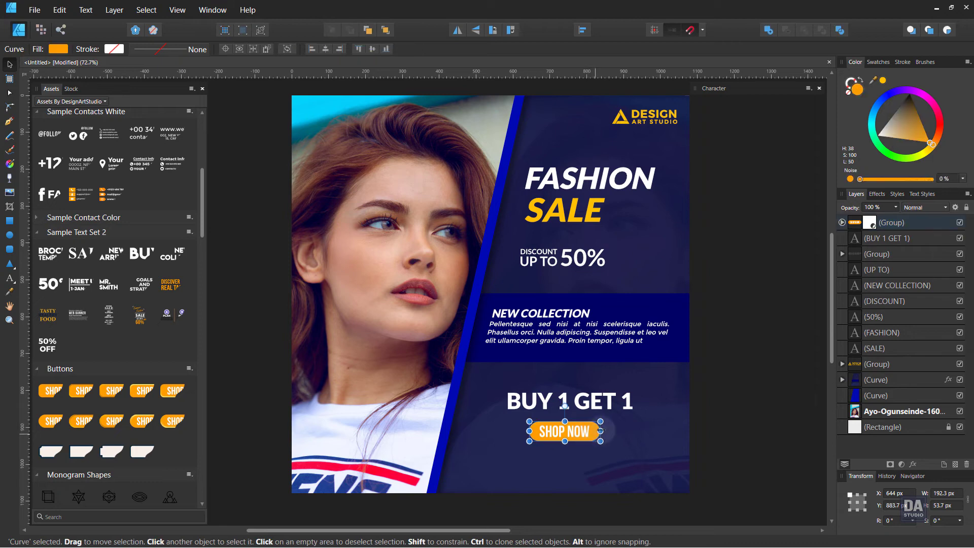
{"action": "left_click", "coordinate": [763, 354]}
{"action": "double_click", "coordinate": [569, 432]}
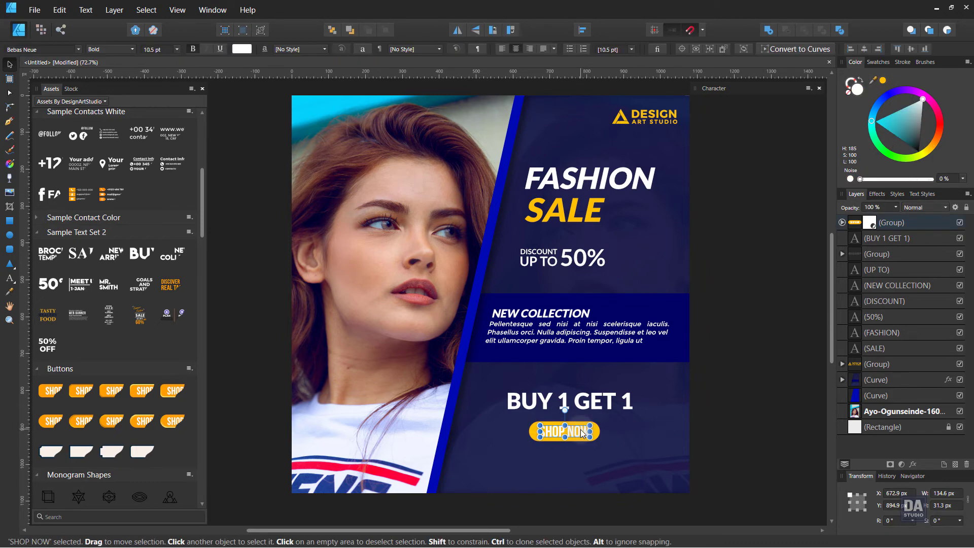
{"action": "left_click", "coordinate": [890, 95]}
{"action": "left_click_drag", "start_coordinate": [905, 129], "coordinate": [894, 142]}
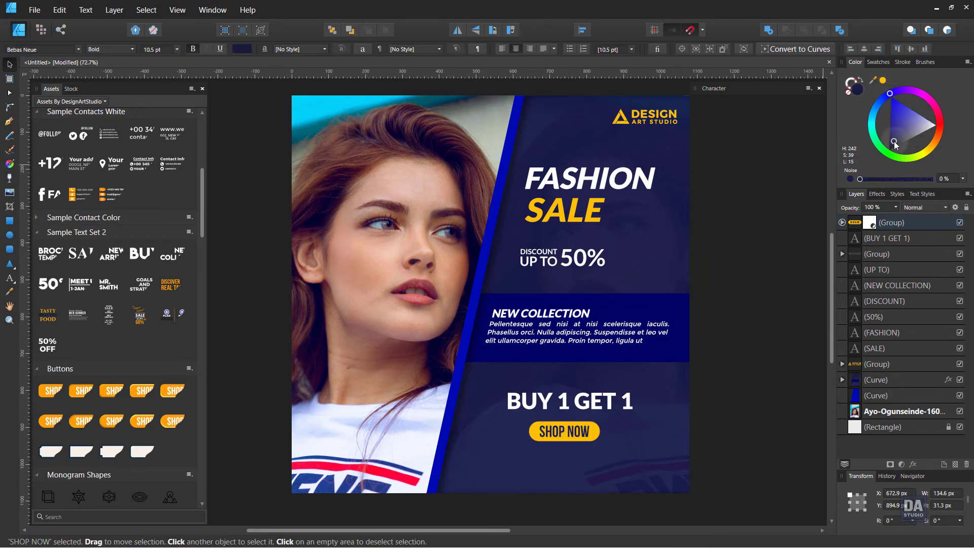
{"action": "left_click", "coordinate": [774, 412]}
{"action": "scroll", "coordinate": [570, 482], "scroll_direction": "up", "scroll_amount": 2}
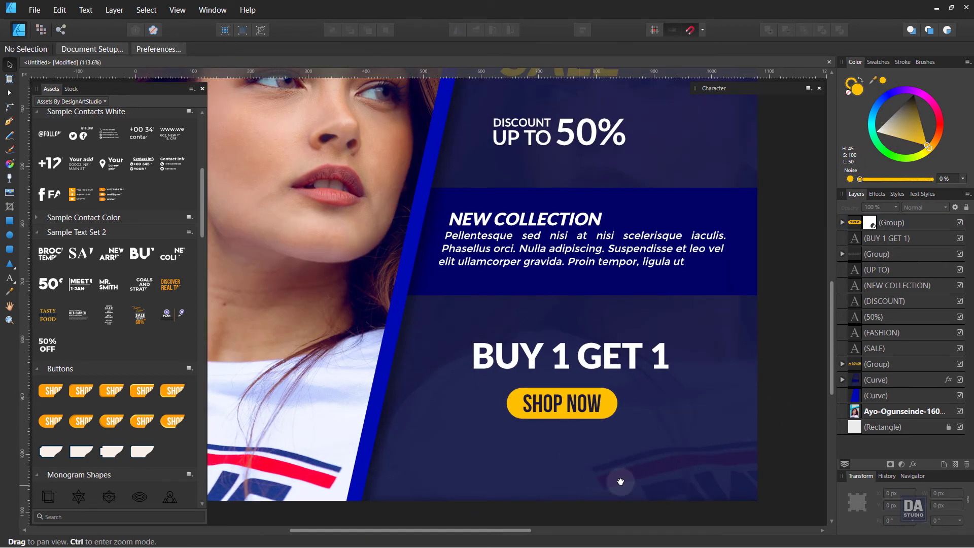
{"action": "left_click_drag", "start_coordinate": [621, 482], "coordinate": [612, 459]}
{"action": "scroll", "coordinate": [117, 253], "scroll_direction": "up", "scroll_amount": 4}
{"action": "mouse_move", "coordinate": [172, 231]}
{"action": "left_mouse_down"}
{"action": "mouse_move", "coordinate": [531, 423]}
{"action": "mouse_move", "coordinate": [567, 421]}
{"action": "left_mouse_up"}
{"action": "double_click", "coordinate": [531, 423]}
{"action": "key", "text": "Delete"}
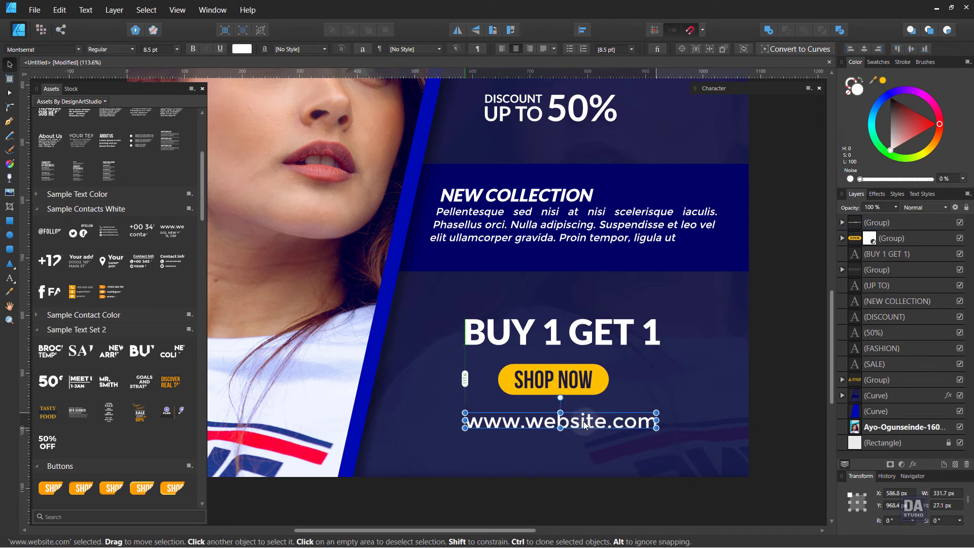
{"action": "left_click_drag", "start_coordinate": [649, 428], "coordinate": [632, 427]}
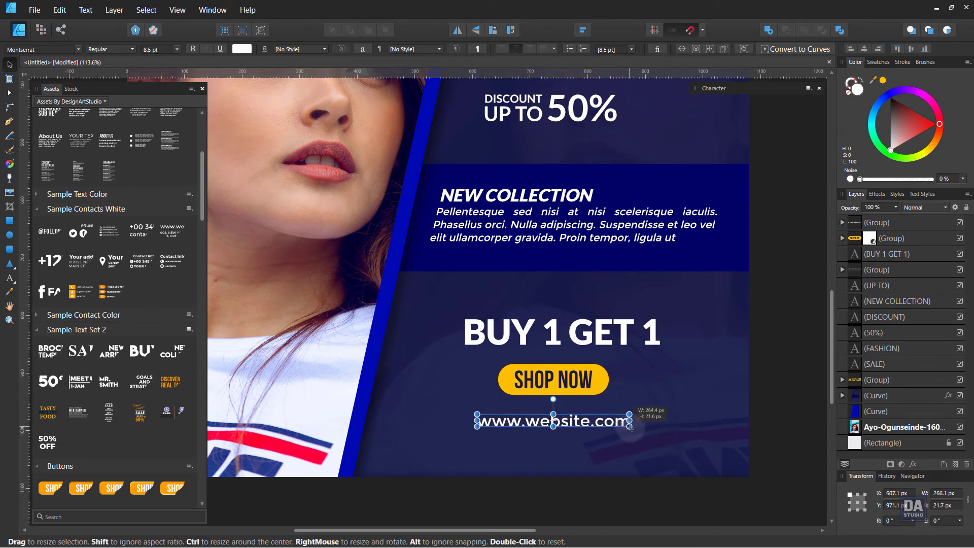
{"action": "scroll", "coordinate": [634, 442], "scroll_direction": "down", "scroll_amount": 3}
{"action": "scroll", "coordinate": [660, 444], "scroll_direction": "up", "scroll_amount": 1}
Step: Draw a thin yellow bar beside the bottom blue stripe and duplicate it
{"action": "left_click", "coordinate": [305, 396]}
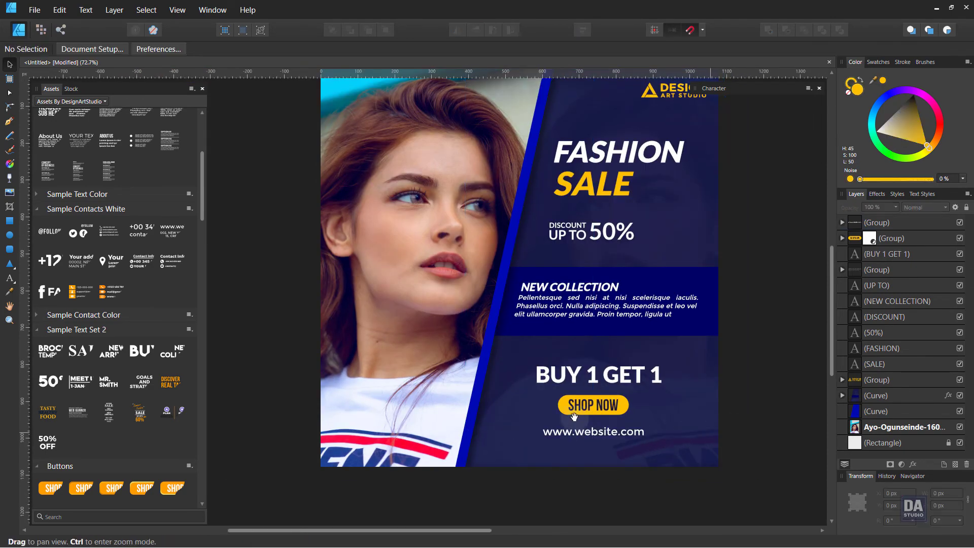
{"action": "key", "text": "m"}
{"action": "scroll", "coordinate": [500, 447], "scroll_direction": "up", "scroll_amount": 2}
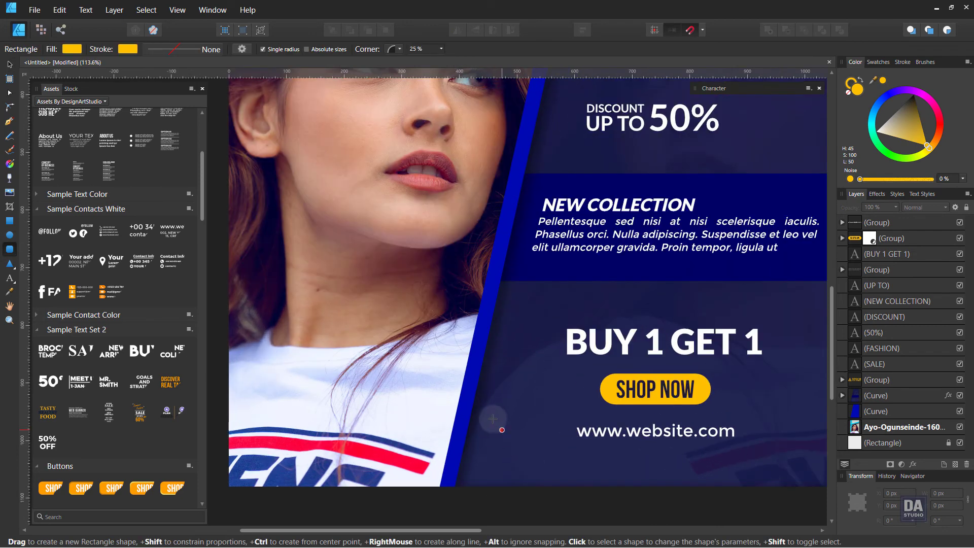
{"action": "left_click_drag", "start_coordinate": [471, 399], "coordinate": [542, 405]}
{"action": "scroll", "coordinate": [508, 406], "scroll_direction": "up", "scroll_amount": 3}
{"action": "key", "text": "v"}
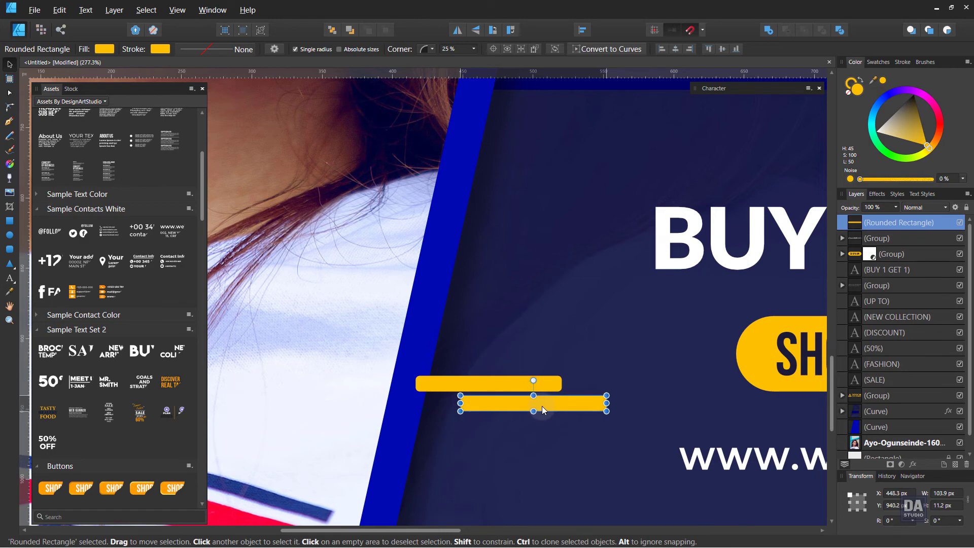
Step: Copy the pair of yellow bars up beneath the logo, then fit the poster in view
{"action": "left_click", "coordinate": [523, 388], "text": "shift"}
{"action": "scroll", "coordinate": [513, 403], "scroll_direction": "down", "scroll_amount": 5}
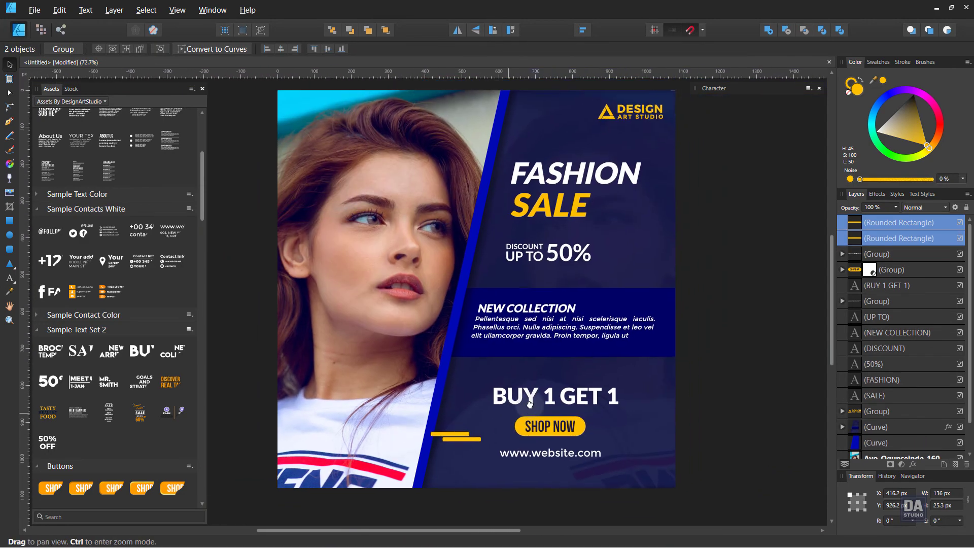
{"action": "mouse_move", "coordinate": [479, 440]}
{"action": "left_mouse_down"}
{"action": "mouse_move", "coordinate": [681, 135]}
{"action": "mouse_move", "coordinate": [685, 151]}
{"action": "left_mouse_up"}
{"action": "scroll", "coordinate": [690, 129], "scroll_direction": "up", "scroll_amount": 3}
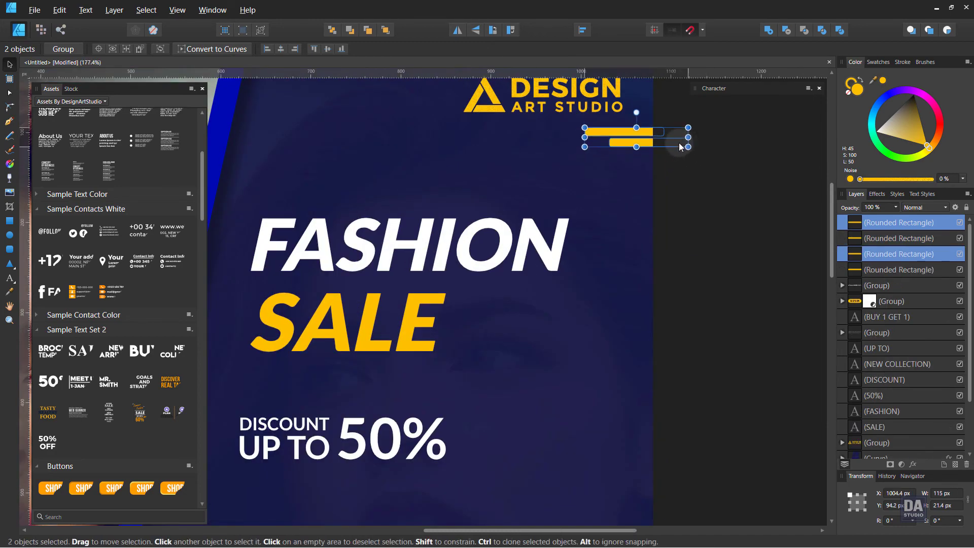
{"action": "scroll", "coordinate": [644, 211], "scroll_direction": "down", "scroll_amount": 3}
{"action": "left_click", "coordinate": [701, 273]}
{"action": "key", "text": "ctrl+0"}
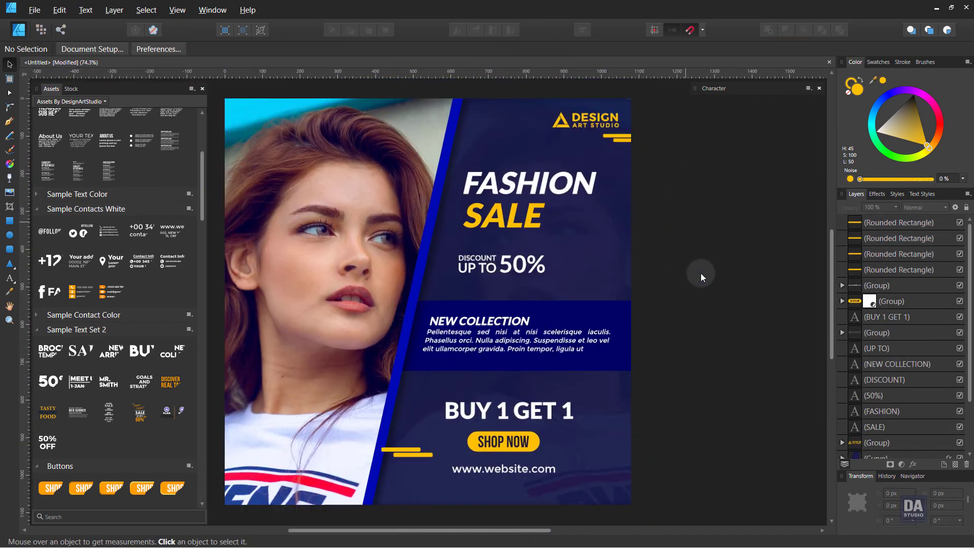
{"action": "left_click_drag", "start_coordinate": [114, 96], "coordinate": [130, 101]}
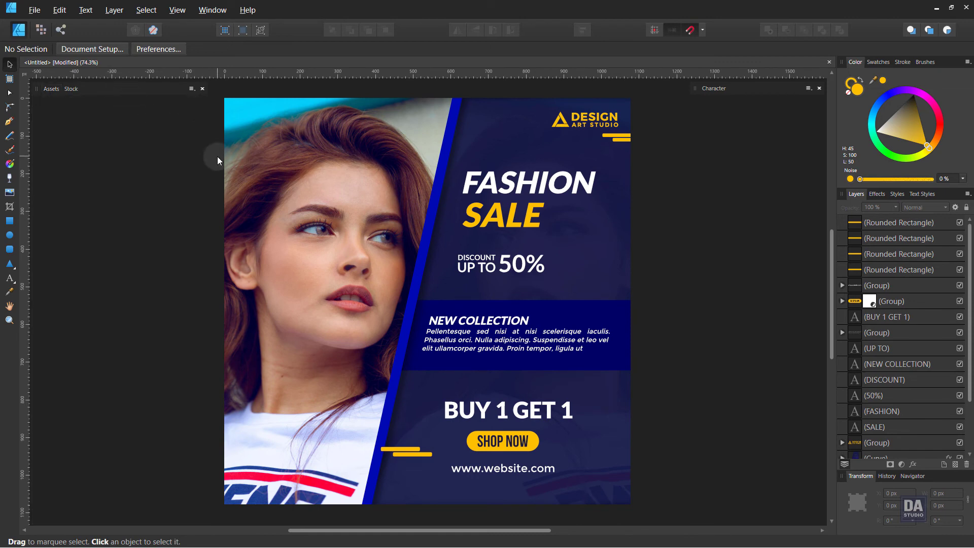
Step: Nest all poster layers, from the topmost down to the photo, inside the background rectangle
{"action": "left_click", "coordinate": [886, 238]}
{"action": "scroll", "coordinate": [891, 291], "scroll_direction": "down", "scroll_amount": 2}
{"action": "left_click", "coordinate": [903, 431], "text": "shift"}
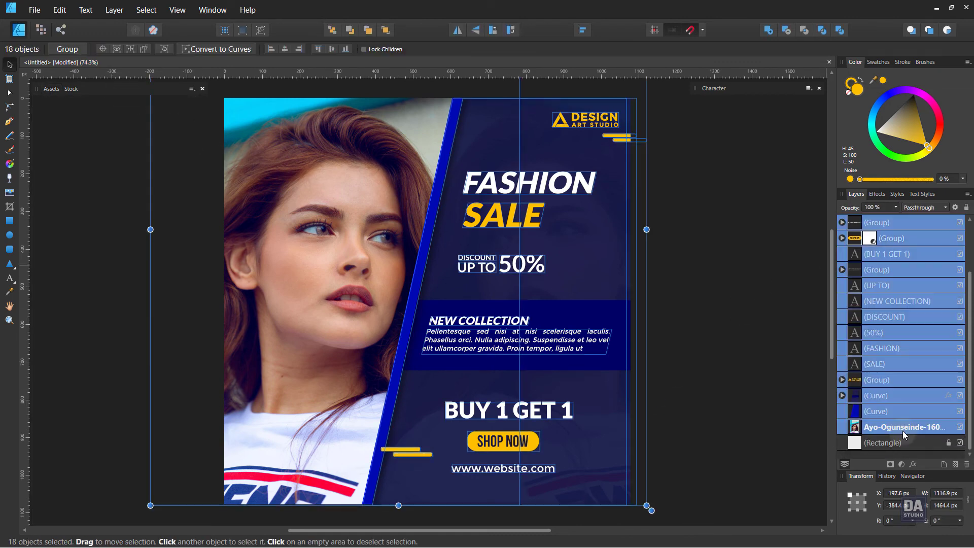
{"action": "left_click_drag", "start_coordinate": [903, 430], "coordinate": [908, 444]}
{"action": "left_click", "coordinate": [736, 349]}
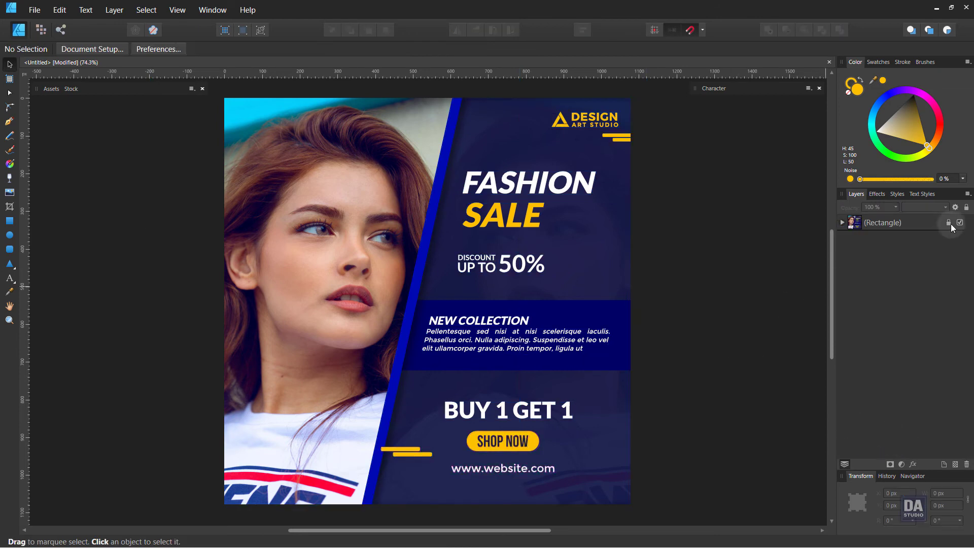
Step: Shrink the combined poster inward from the artboard edges to leave a thin white margin
{"action": "left_click", "coordinate": [331, 214]}
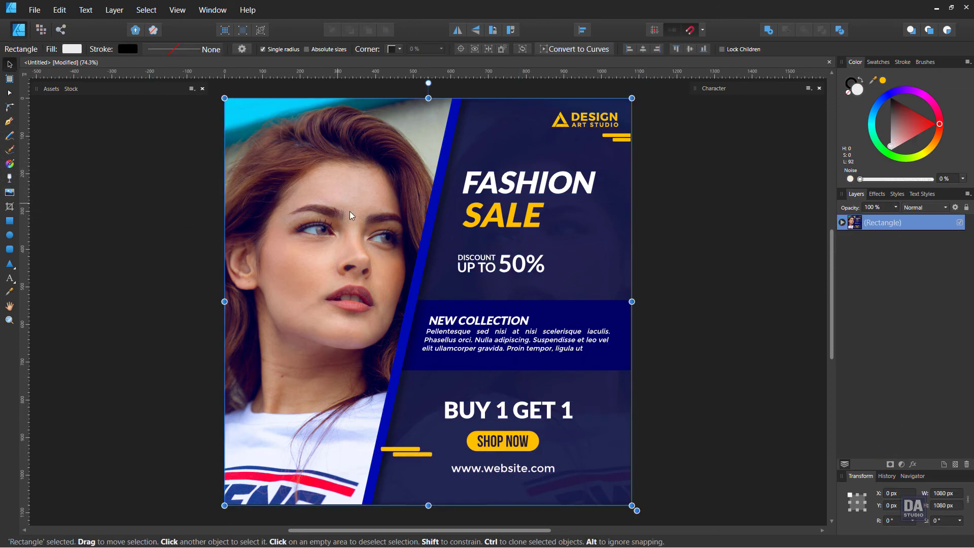
{"action": "left_click_drag", "start_coordinate": [632, 98], "coordinate": [622, 108]}
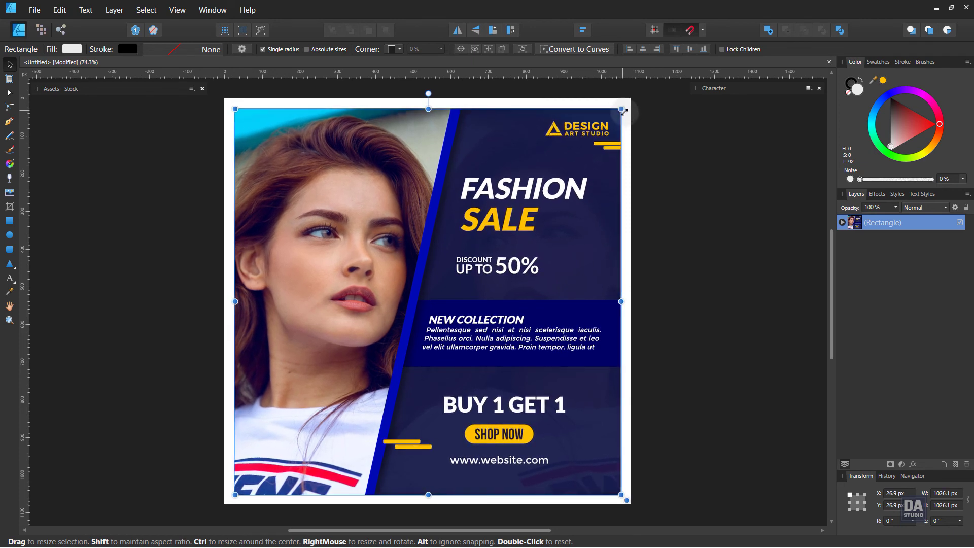
{"action": "left_click", "coordinate": [665, 159]}
{"action": "left_click", "coordinate": [9, 221]}
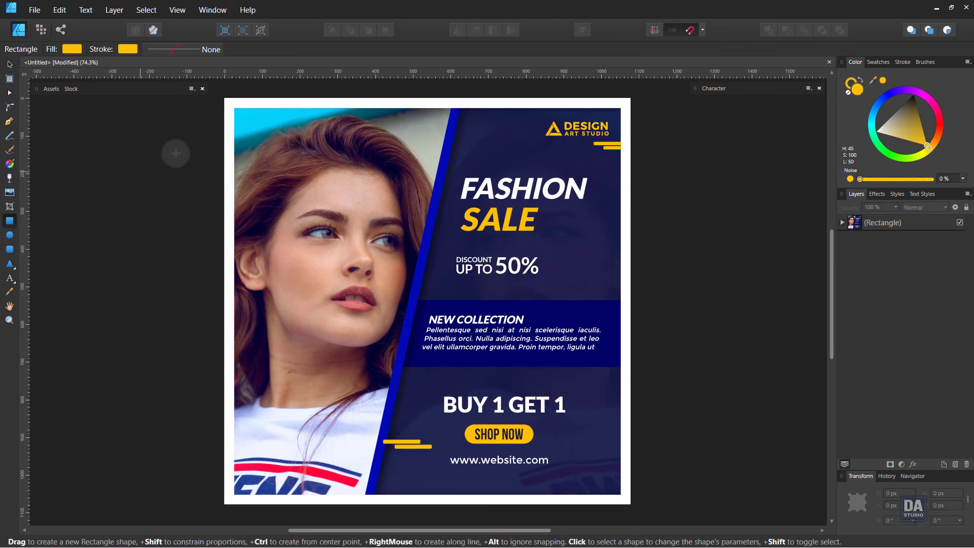
Step: Draw an artboard-sized rectangle with no stroke and a cyan-to-purple Fancy Gradient fill
{"action": "left_click_drag", "start_coordinate": [224, 98], "coordinate": [632, 505]}
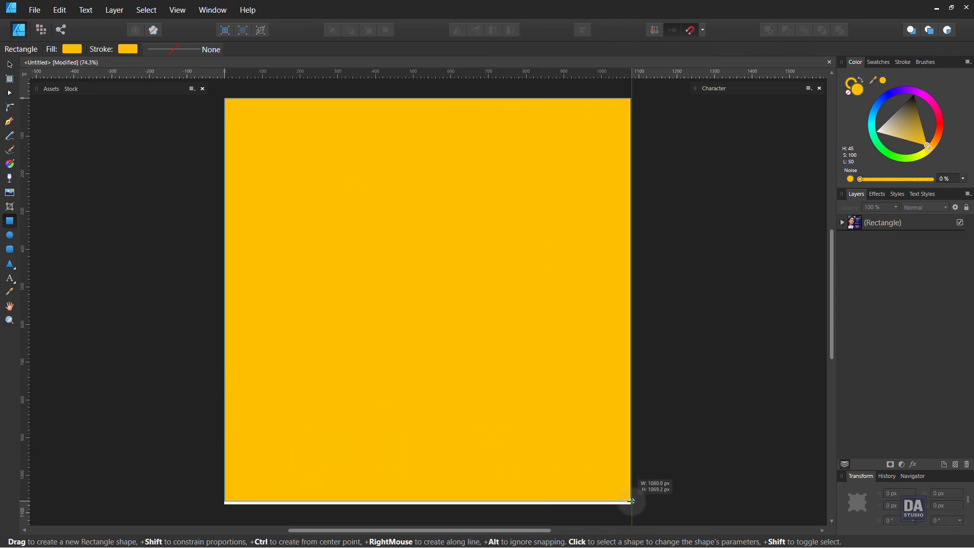
{"action": "left_click", "coordinate": [850, 93]}
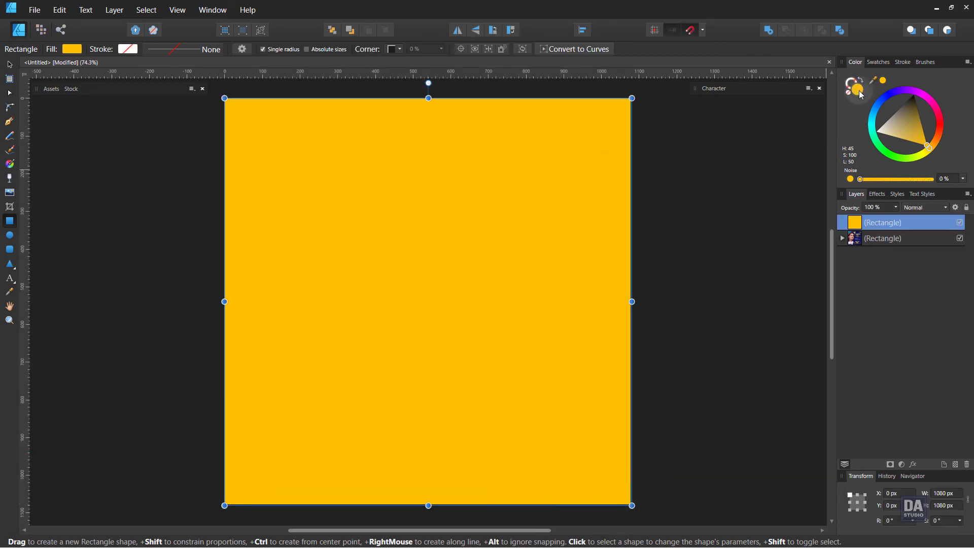
{"action": "left_click", "coordinate": [888, 63]}
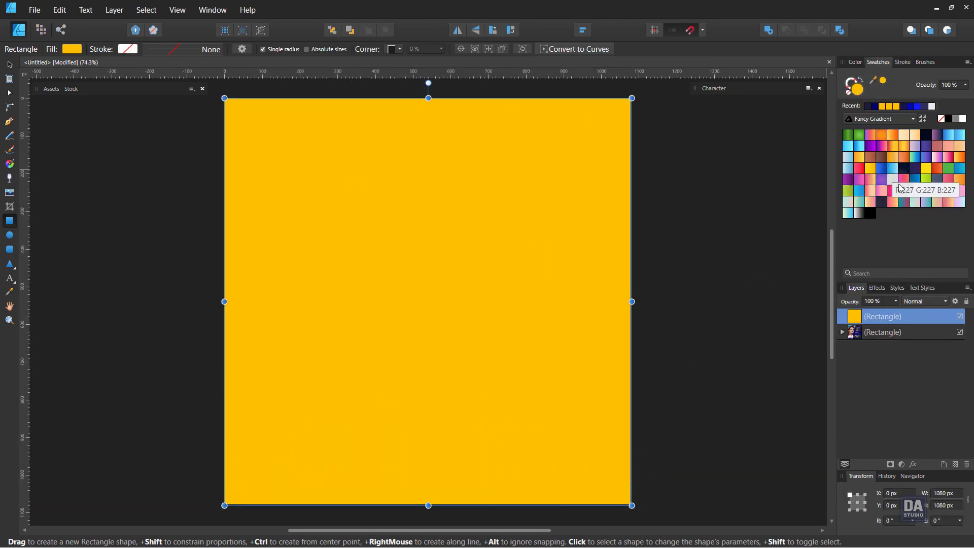
{"action": "left_click", "coordinate": [931, 190]}
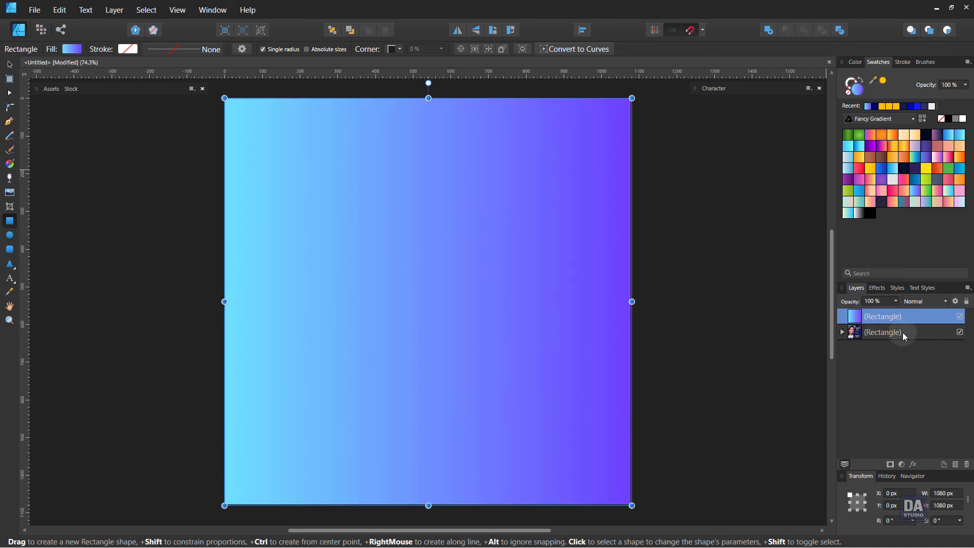
Step: Move the gradient rectangle beneath the poster layers so it shows as a border frame
{"action": "left_click_drag", "start_coordinate": [893, 316], "coordinate": [903, 339]}
{"action": "left_click", "coordinate": [720, 289]}
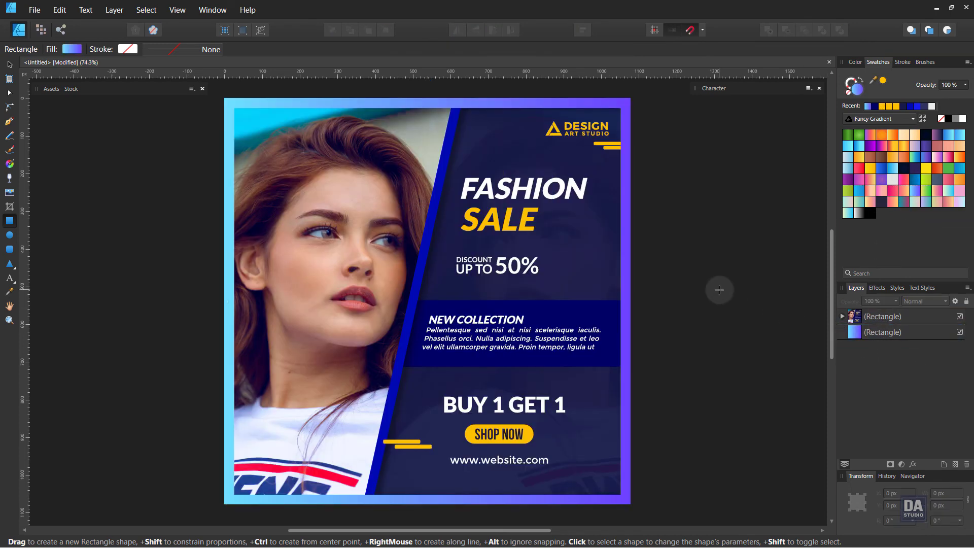
{"action": "key", "text": "v"}
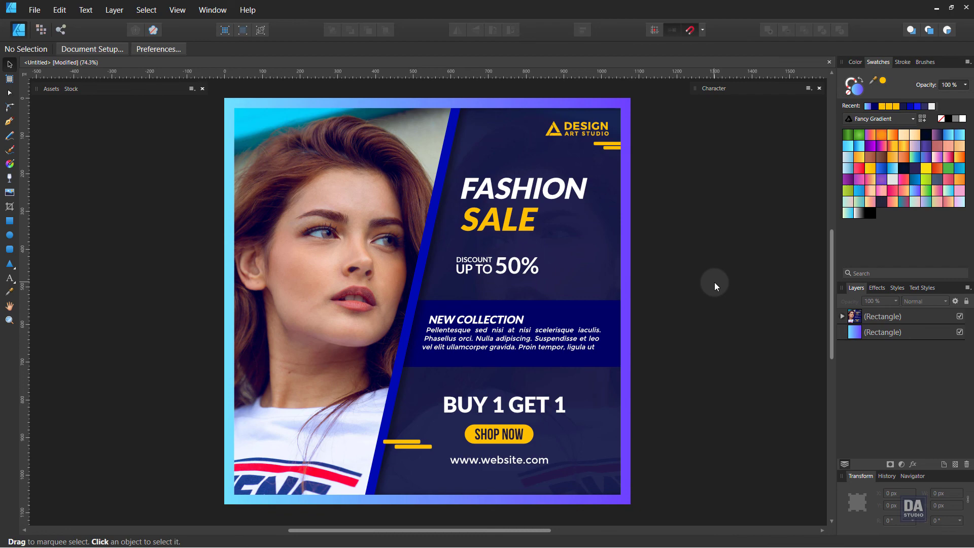